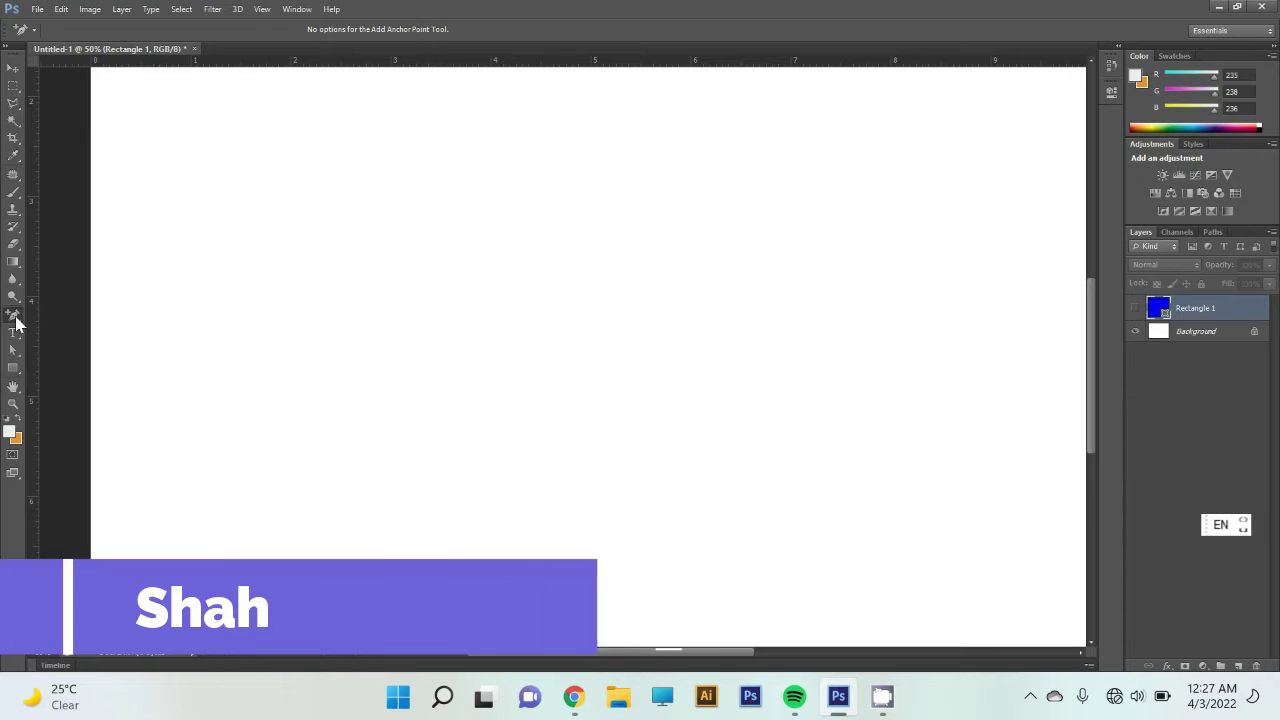
# Draw a blue square shape of about 740 px and move it to the middle of the canvas.
pyautogui.rightClick(14, 316)
pyautogui.click(108, 311)
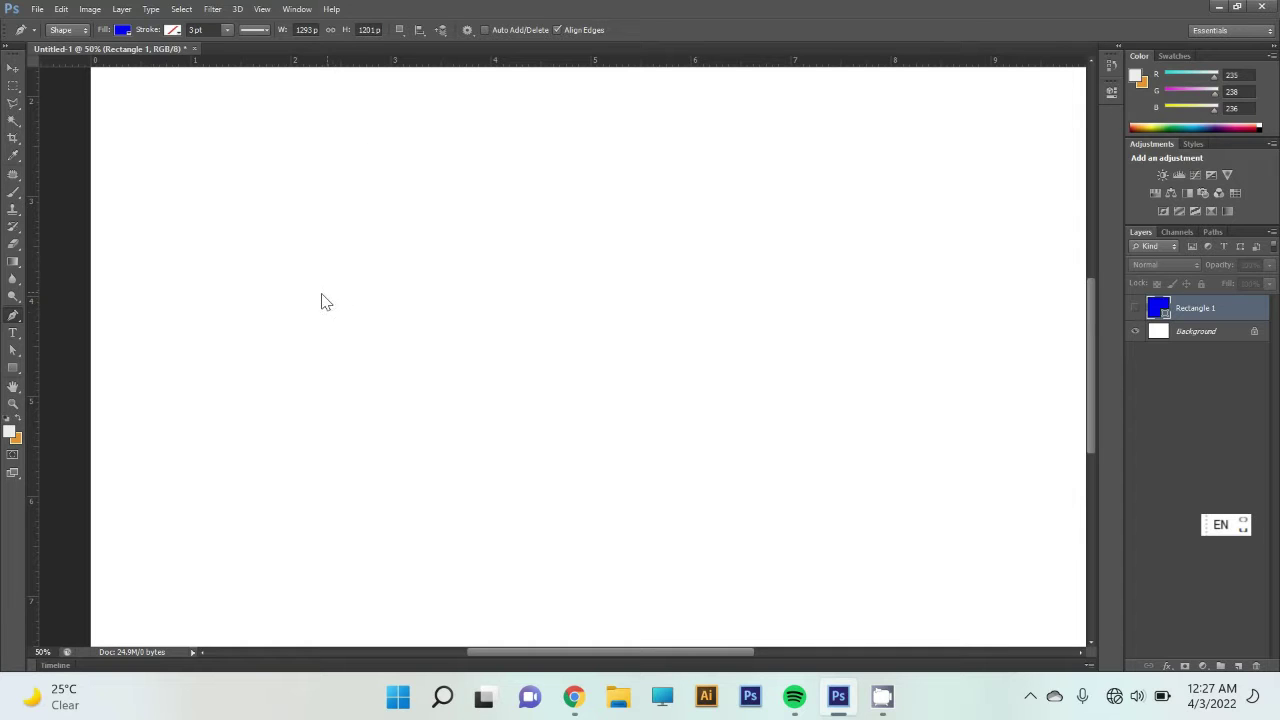
pyautogui.click(14, 372)
pyautogui.moveTo(406, 210); pyautogui.dragTo(572, 334)
pyautogui.click(13, 67)
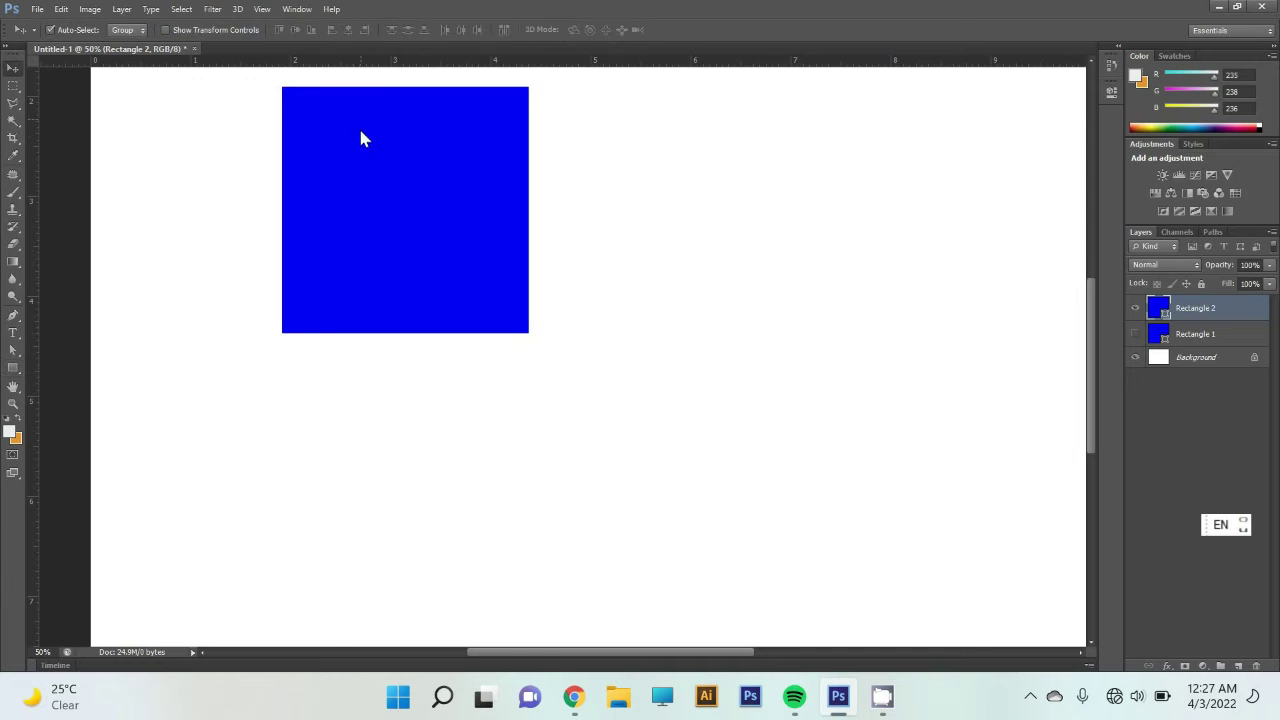
pyautogui.moveTo(378, 181); pyautogui.dragTo(565, 343)
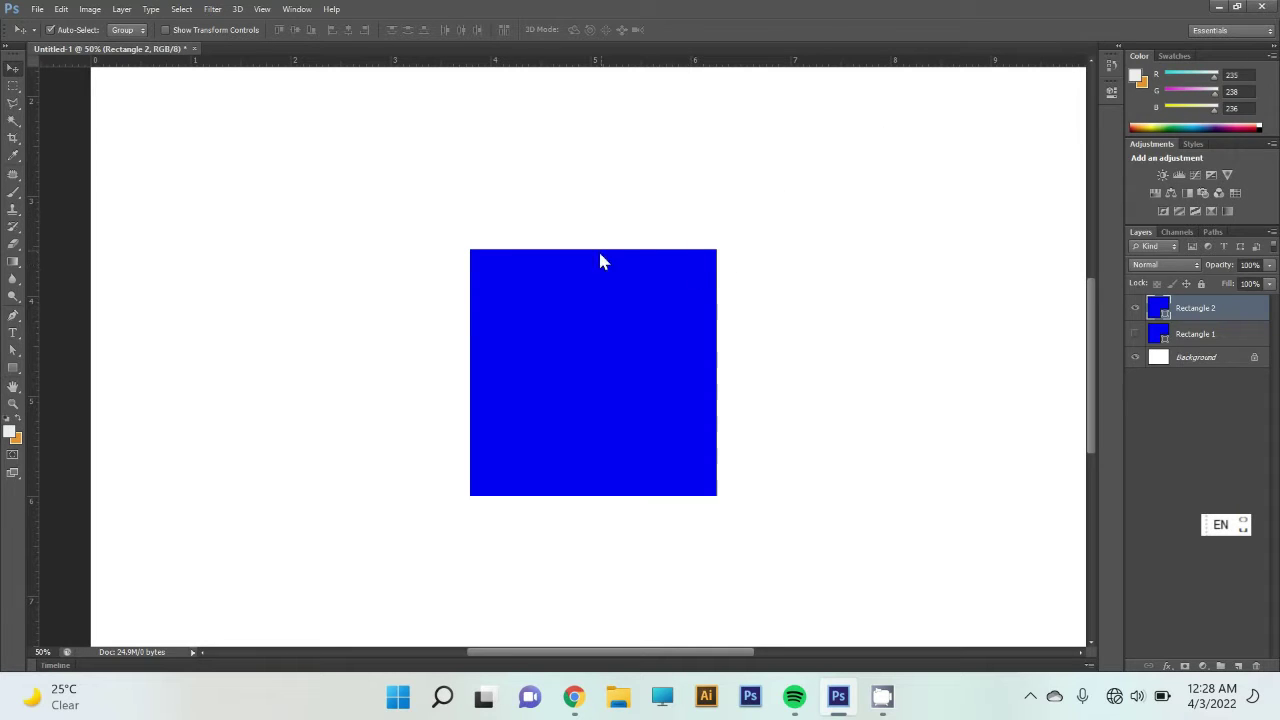
# Reposition the whole blue square with the Path Selection tool, and switch to the Direct Selection tool.
pyautogui.click(13, 356)
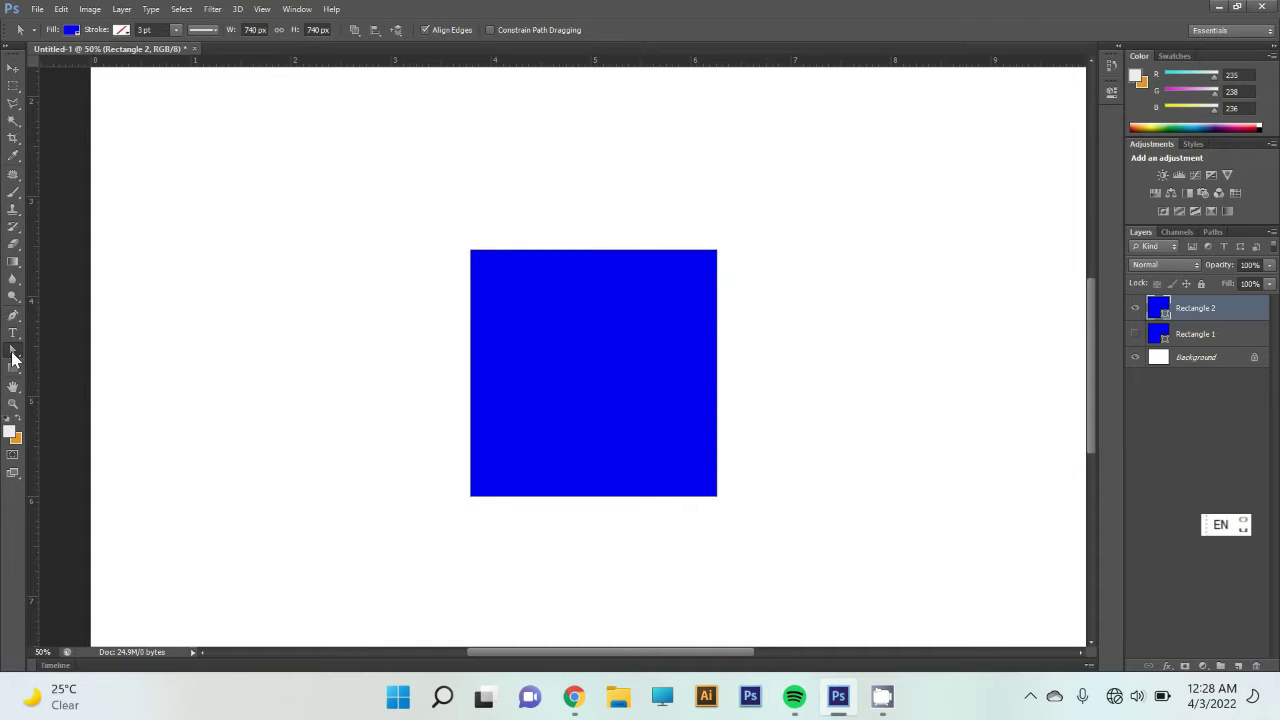
pyautogui.rightClick(13, 356)
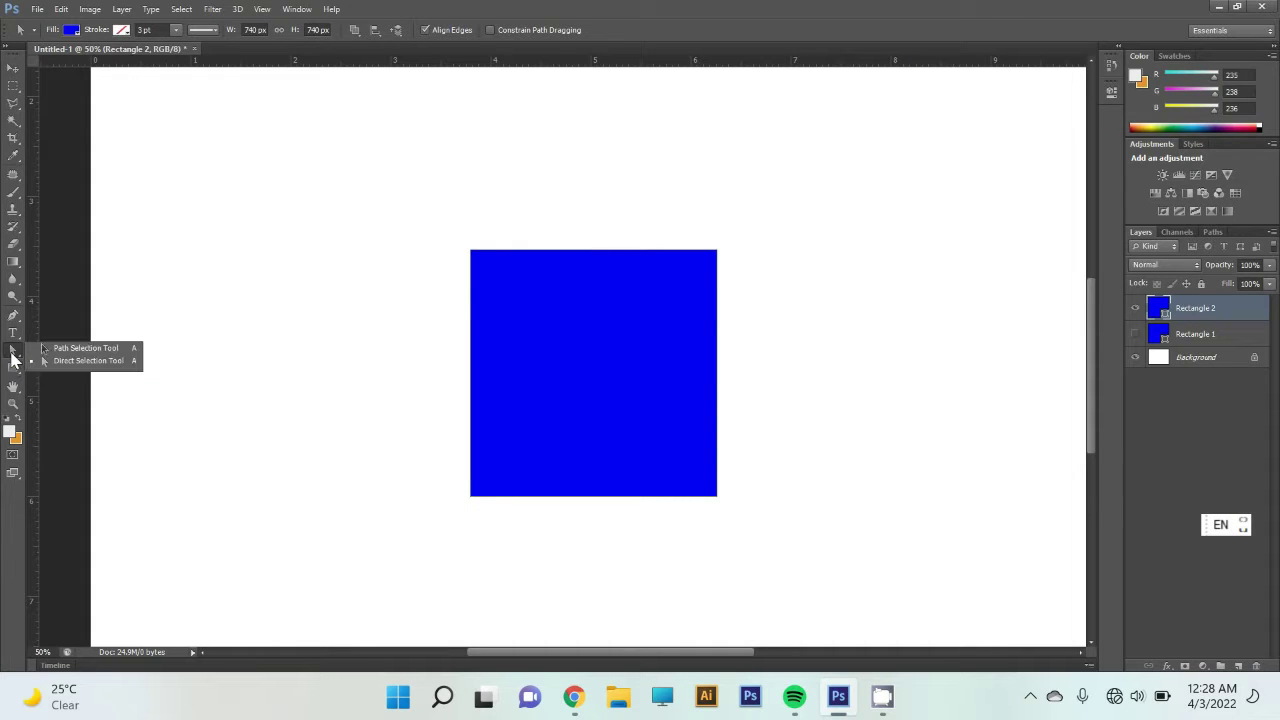
pyautogui.click(92, 349)
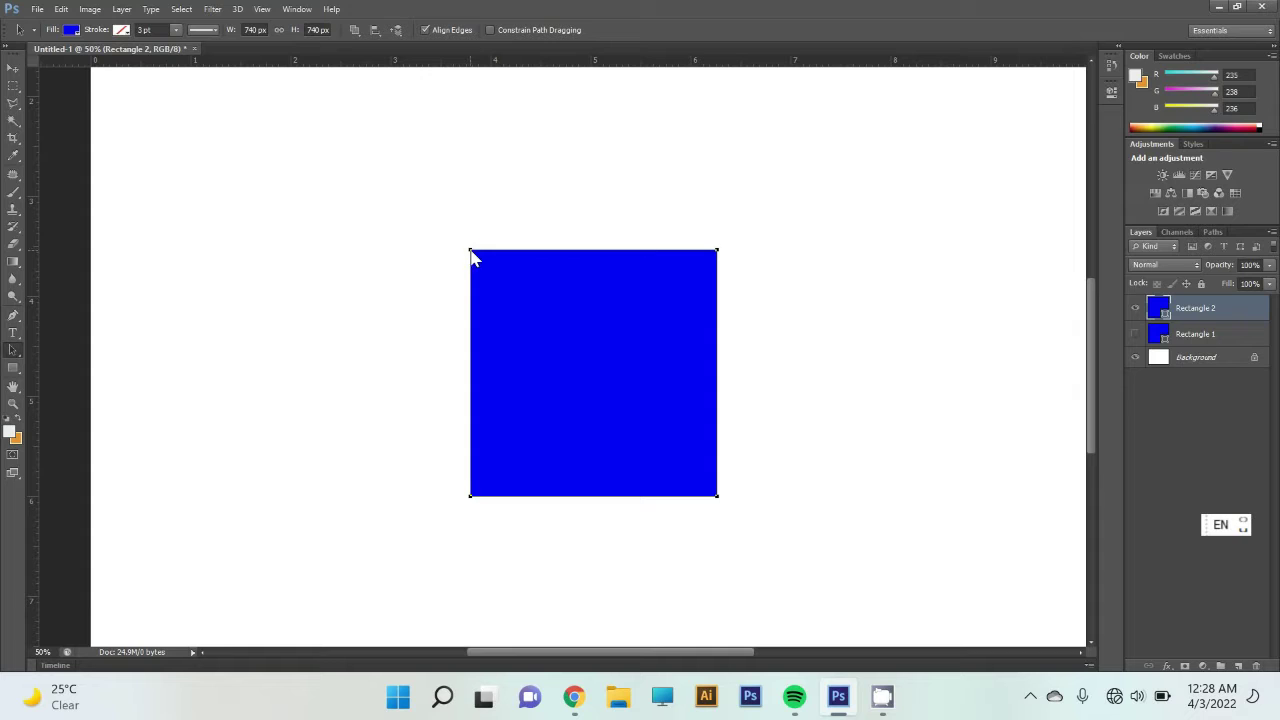
pyautogui.moveTo(473, 258); pyautogui.dragTo(389, 195)
pyautogui.moveTo(634, 197); pyautogui.dragTo(740, 194)
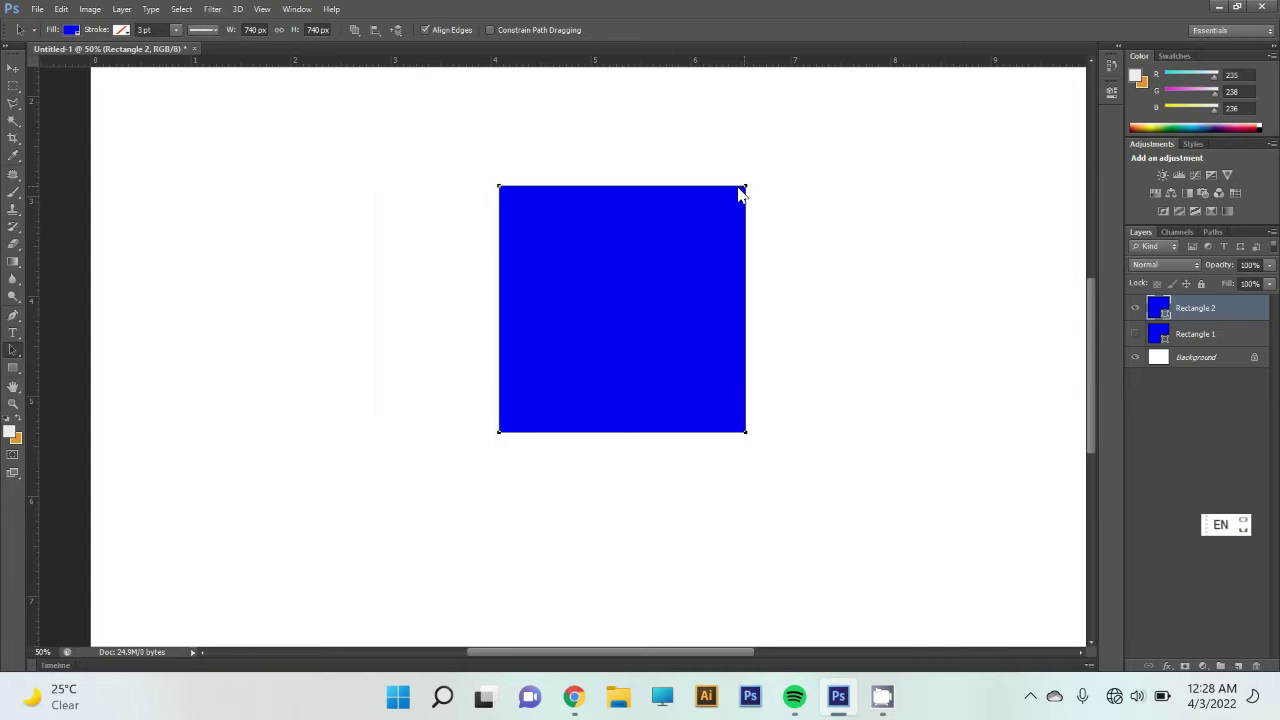
pyautogui.moveTo(646, 300); pyautogui.dragTo(502, 398)
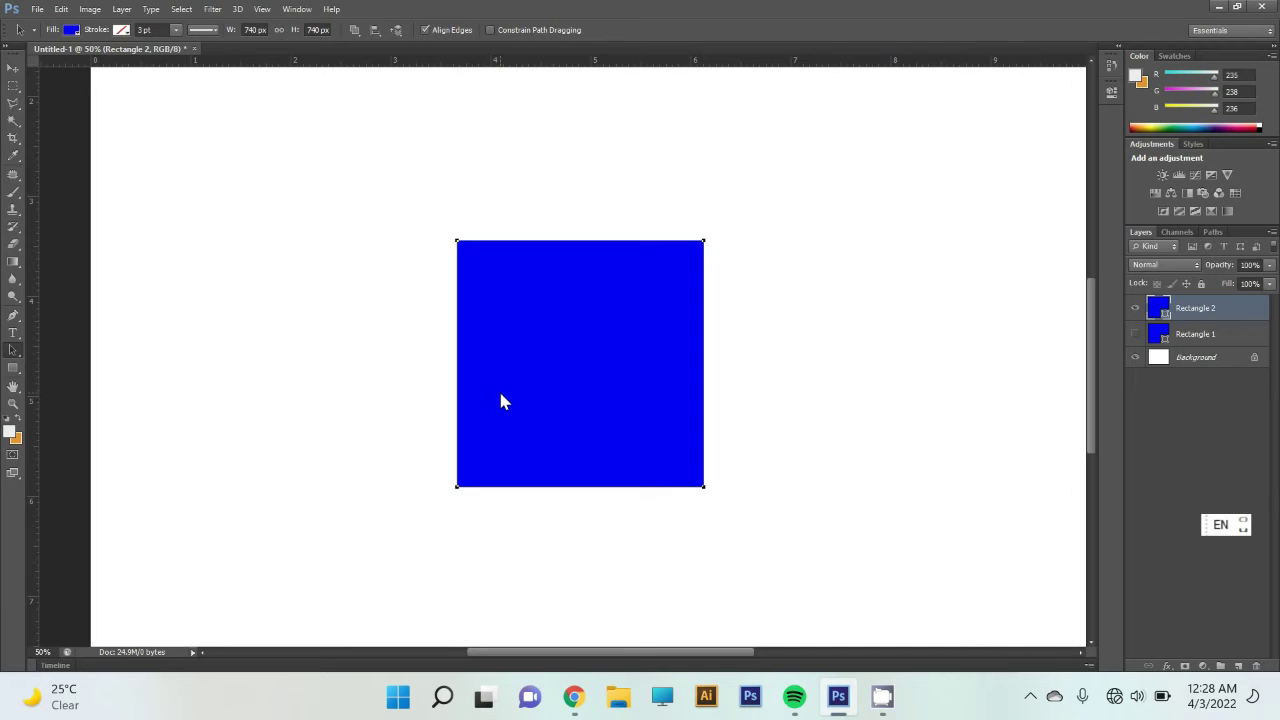
pyautogui.click(13, 355)
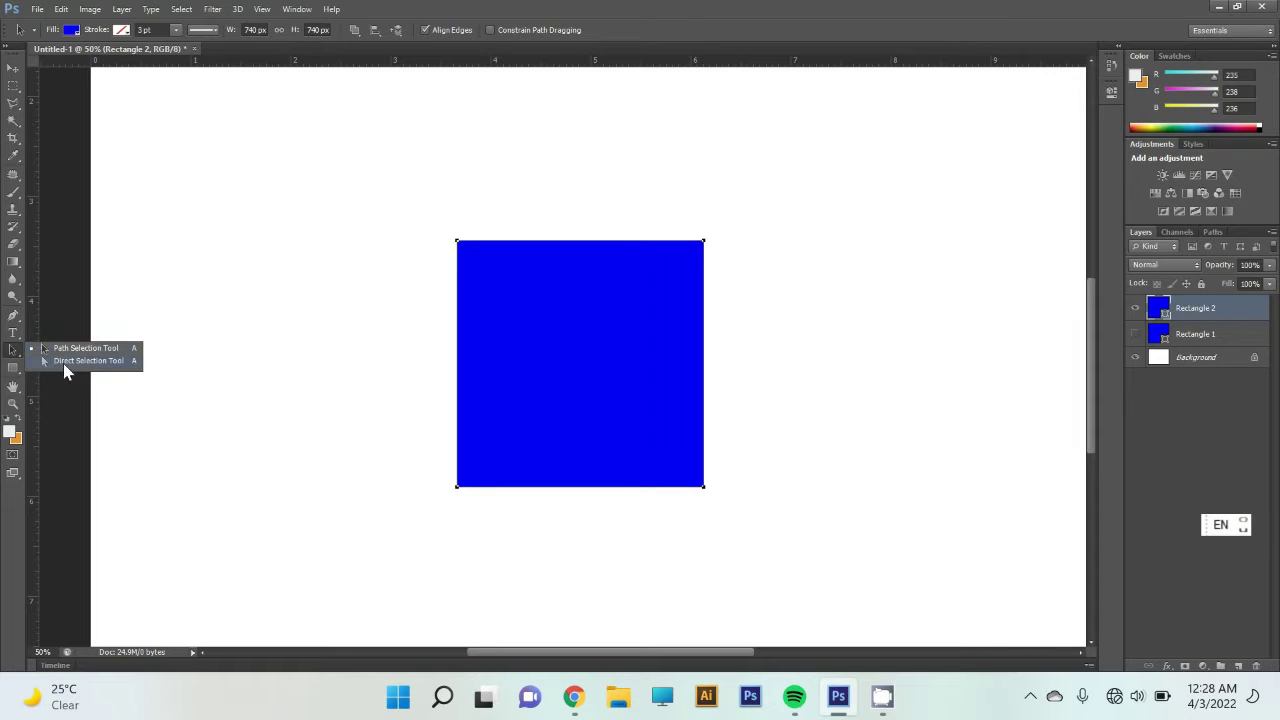
pyautogui.click(66, 366)
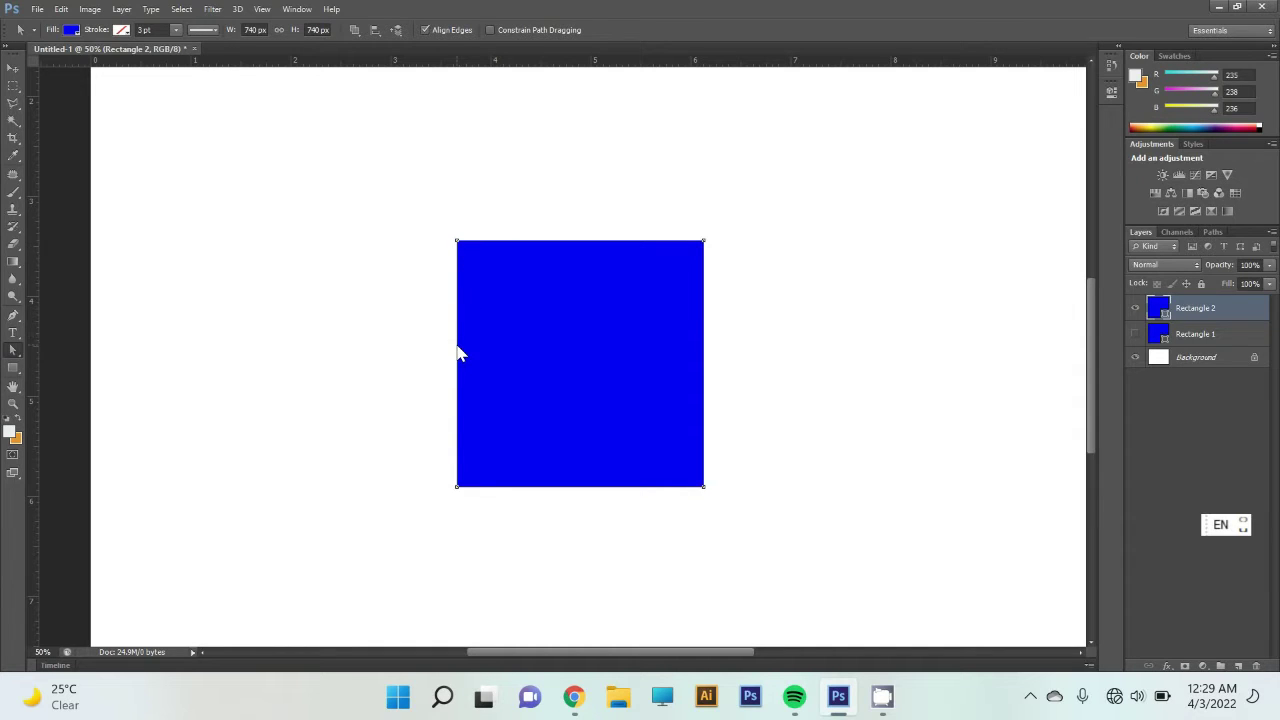
pyautogui.click(13, 314)
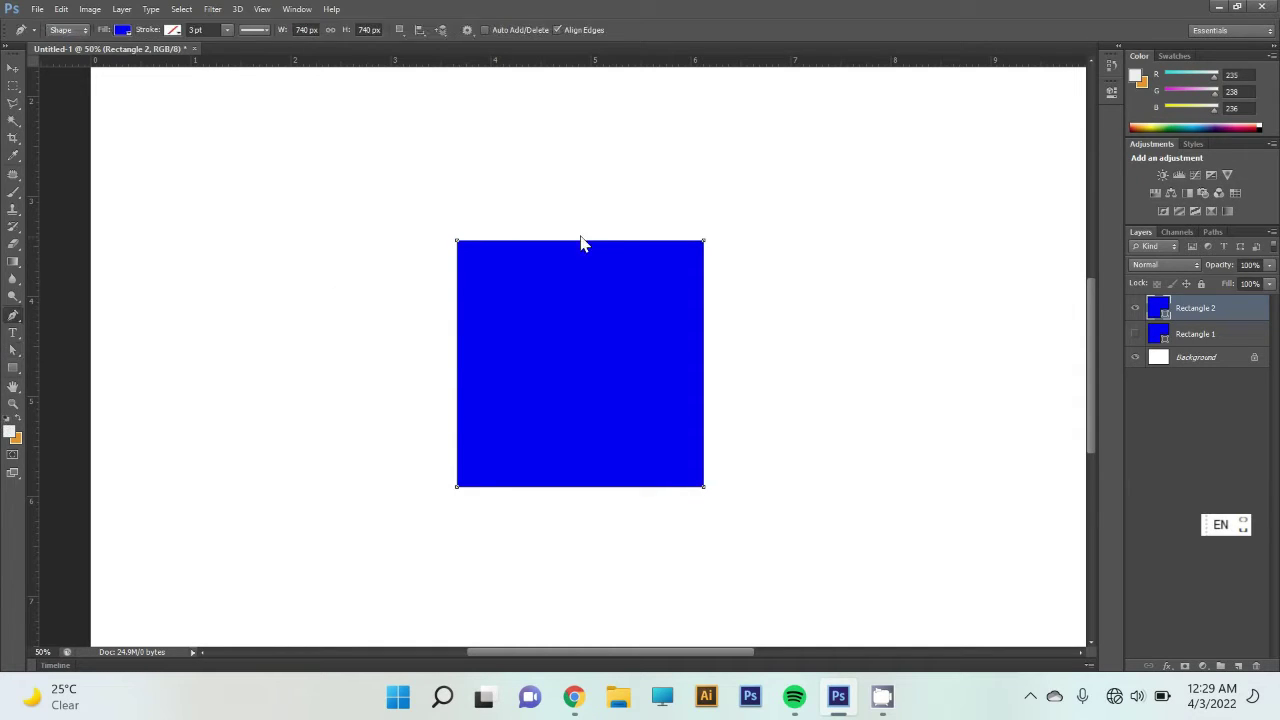
pyautogui.click(457, 242)
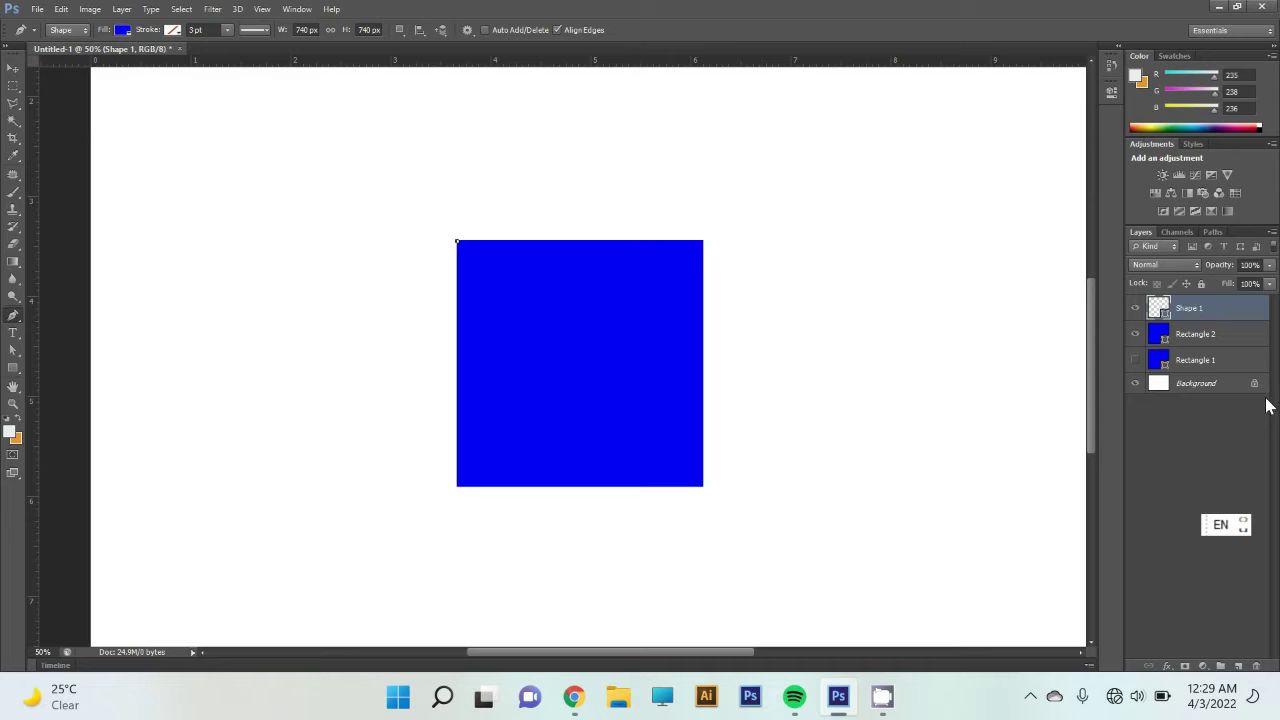
pyautogui.hotkey('ctrl', 'z')
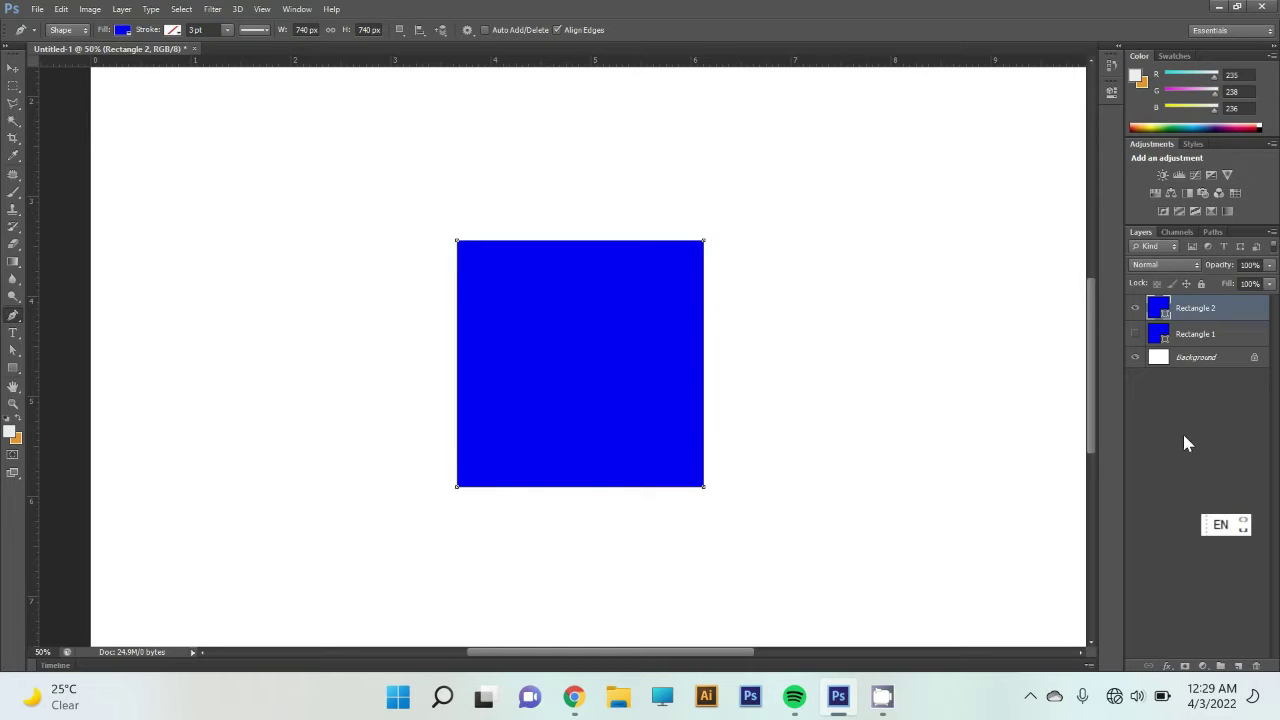
# Pull each of the square's four corner anchor points outward with the Direct Selection tool to form an irregular quadrilateral.
pyautogui.click(13, 350)
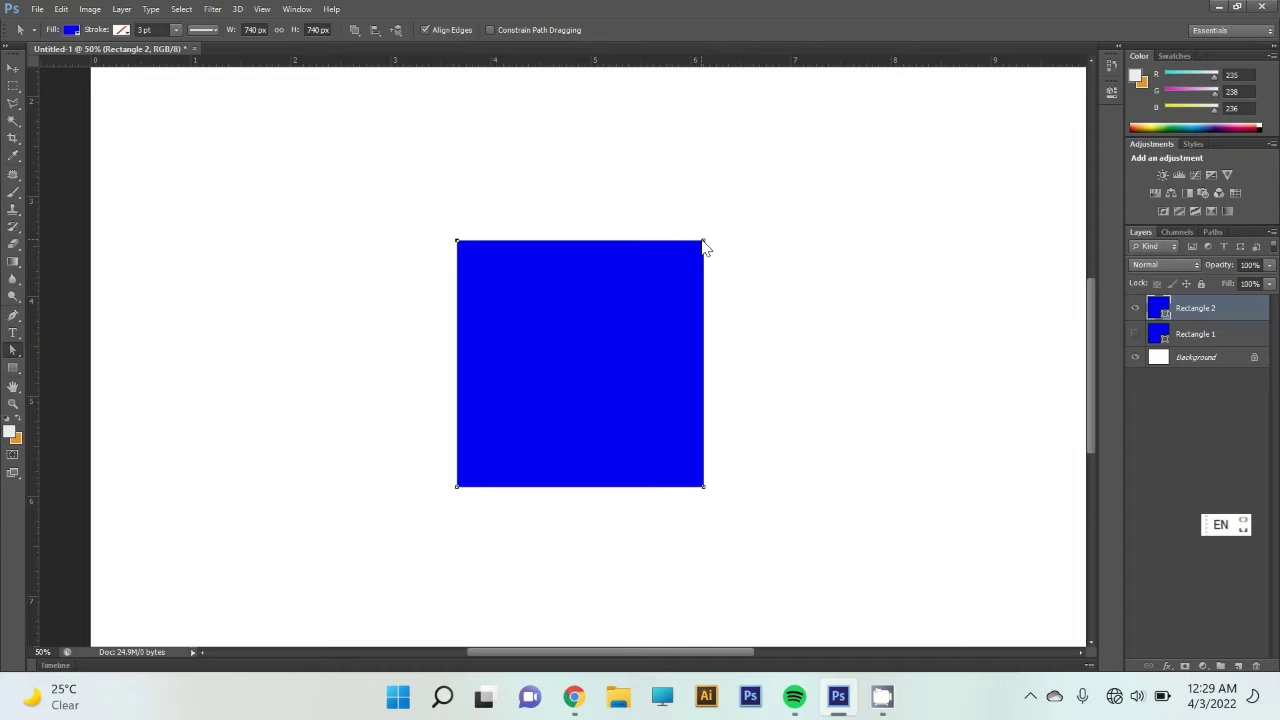
pyautogui.moveTo(705, 244); pyautogui.dragTo(830, 183)
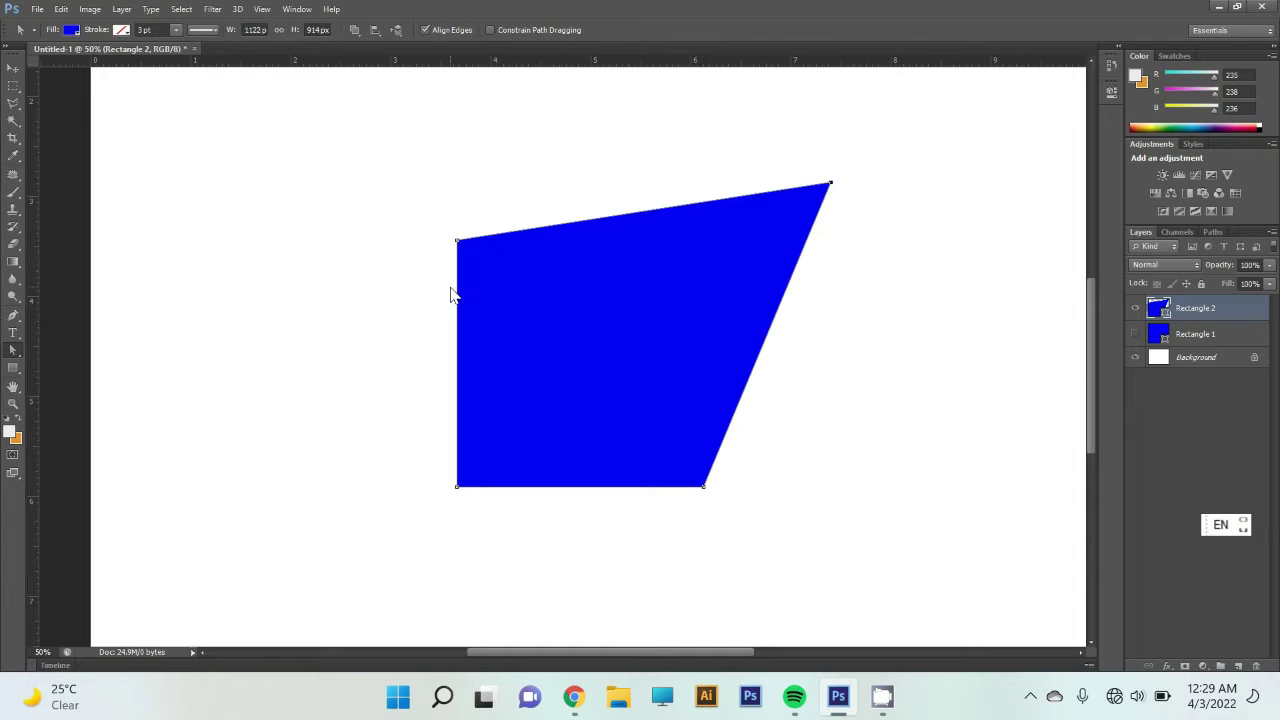
pyautogui.moveTo(457, 241); pyautogui.dragTo(408, 179)
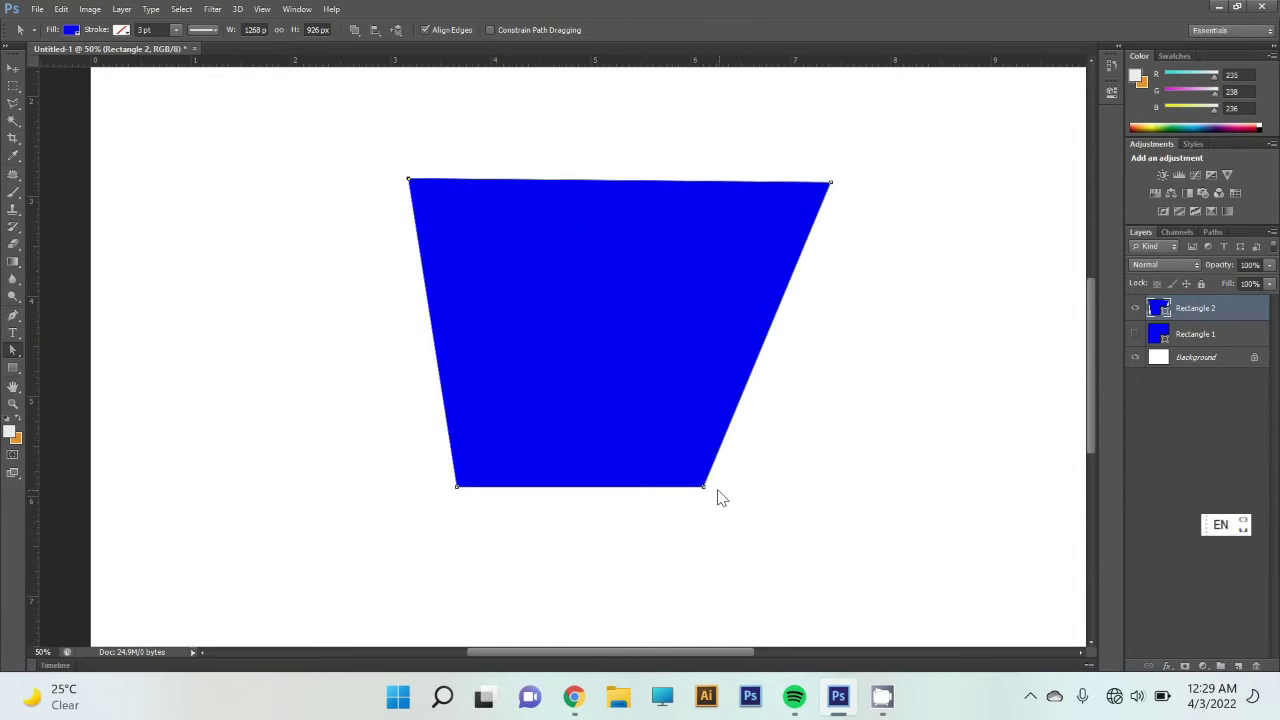
pyautogui.moveTo(704, 487); pyautogui.dragTo(765, 576)
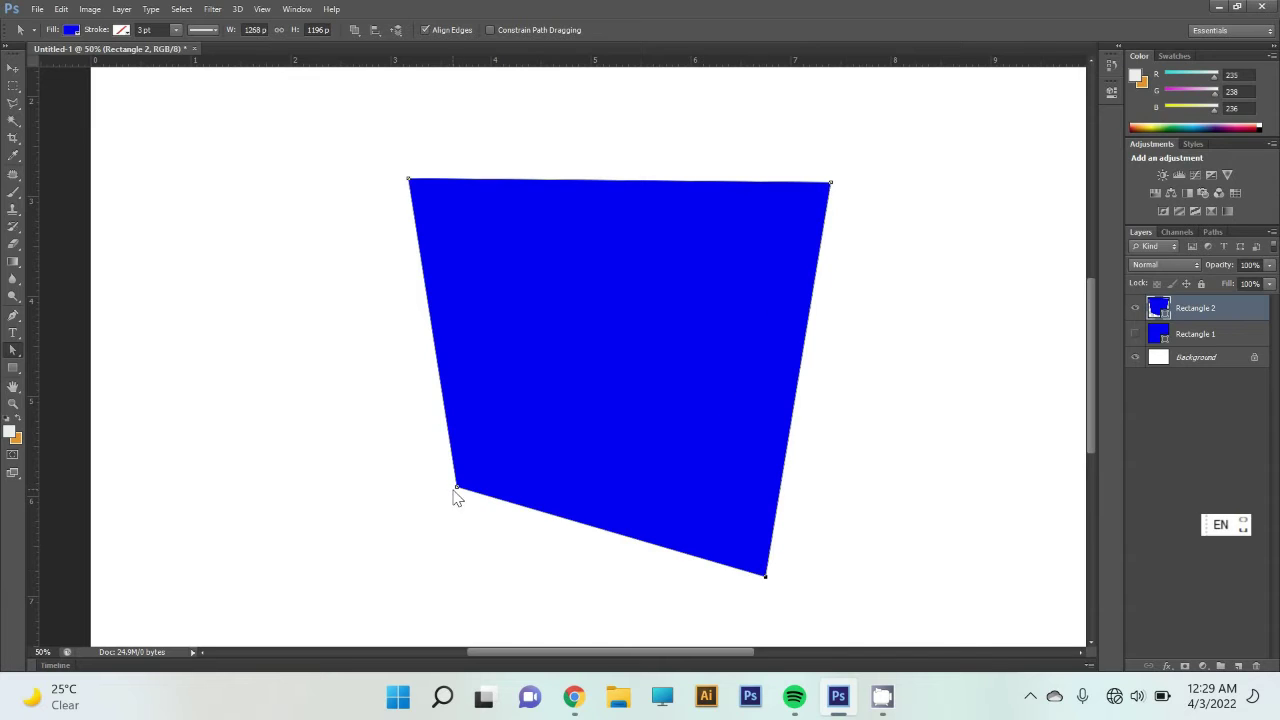
pyautogui.moveTo(456, 489); pyautogui.dragTo(399, 501)
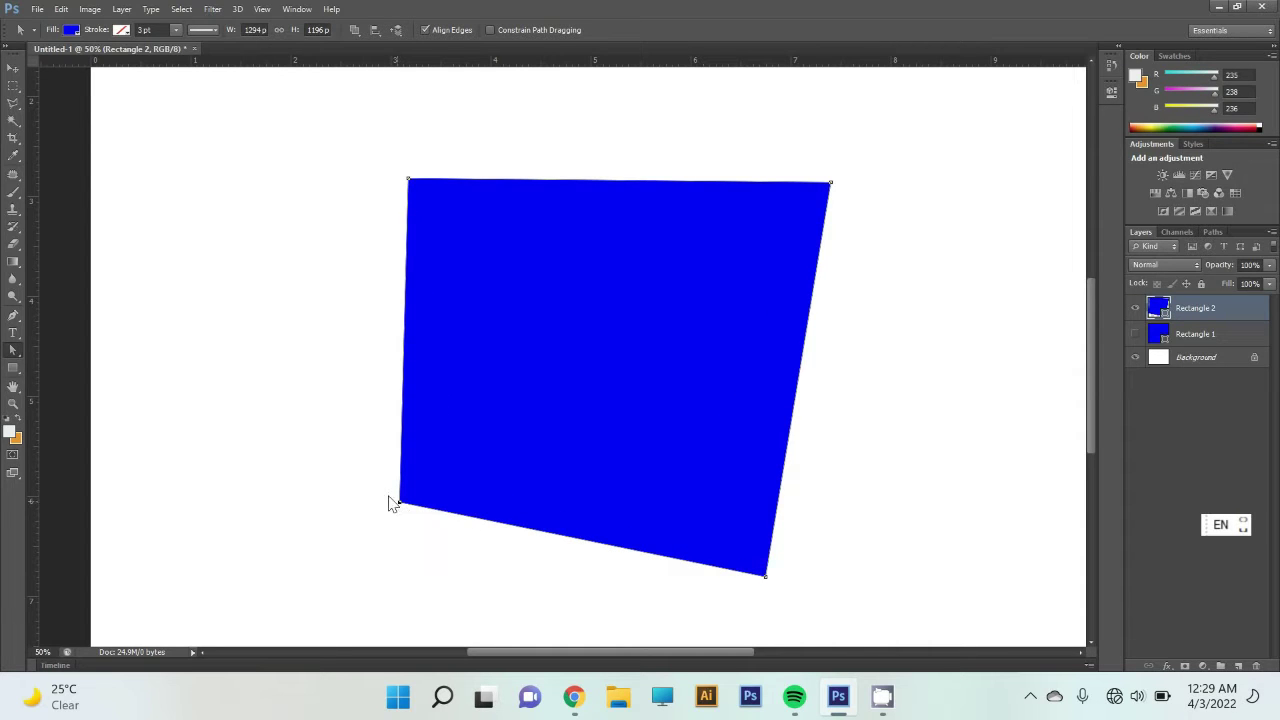
# Stretch the quadrilateral further by moving its lower-left and upper-right corner points outward.
pyautogui.click(14, 352)
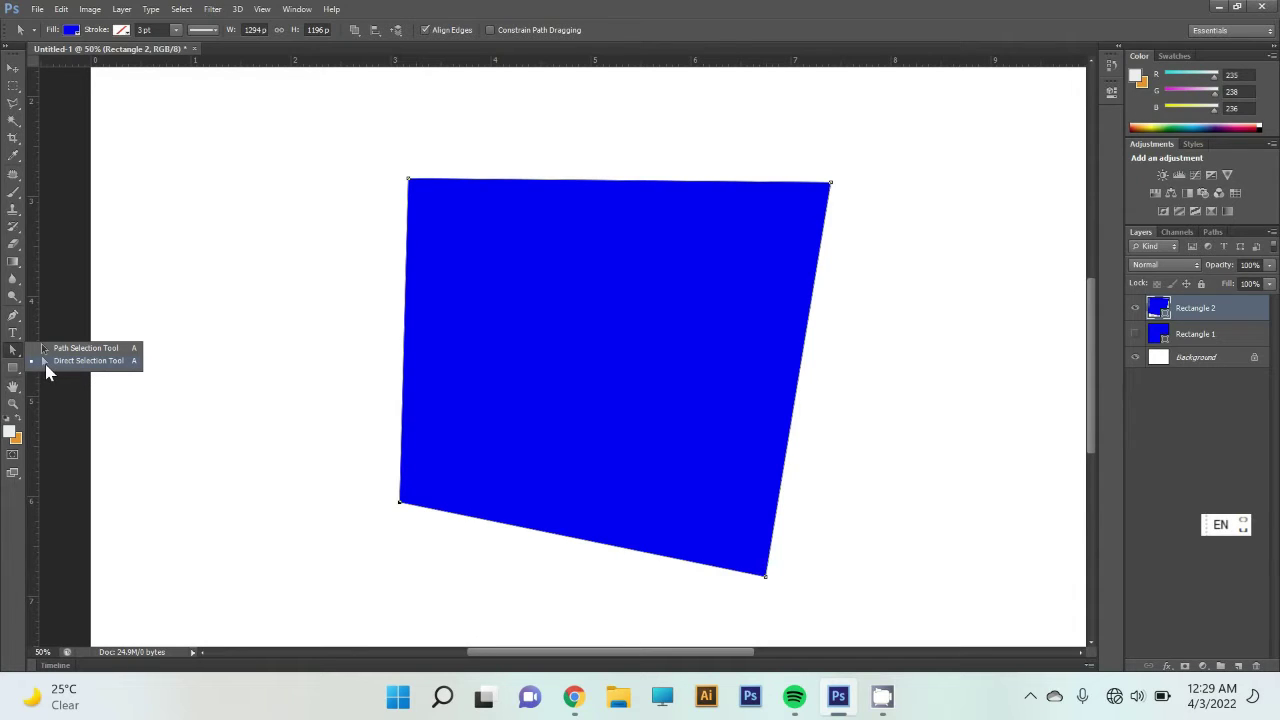
pyautogui.click(46, 362)
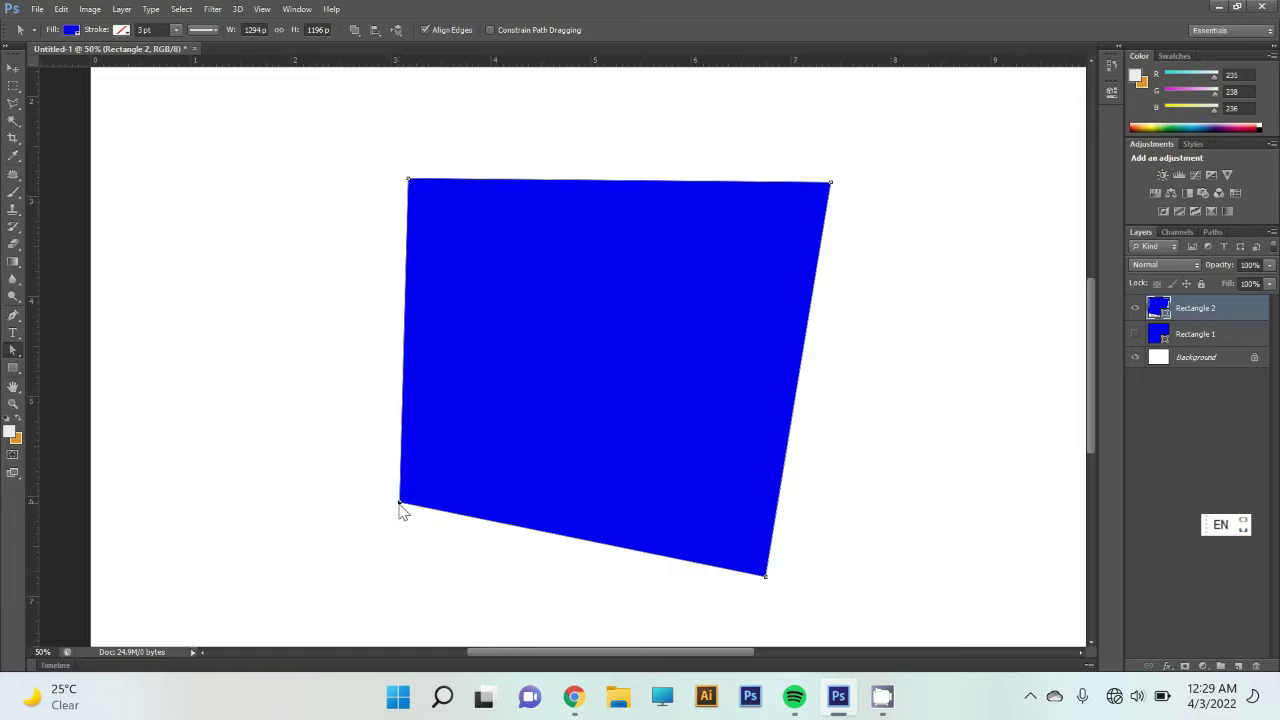
pyautogui.moveTo(399, 505); pyautogui.dragTo(324, 521)
pyautogui.moveTo(825, 191); pyautogui.dragTo(844, 182)
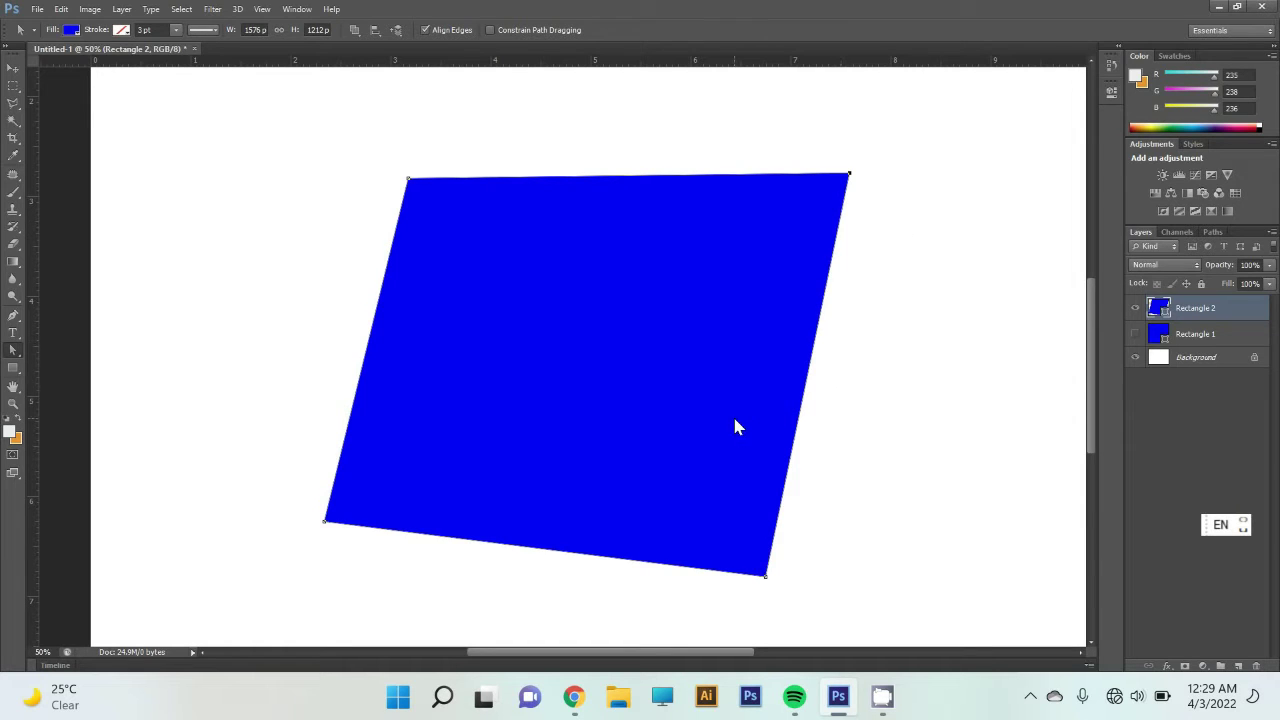
# Undo all the corner point moves on the Rectangle 2 shape.
pyautogui.hotkey('ctrl', 'alt', 'z')
pyautogui.hotkey('ctrl', 'alt', 'z')
pyautogui.hotkey('ctrl', 'alt', 'z')
pyautogui.hotkey('ctrl', 'alt', 'z')
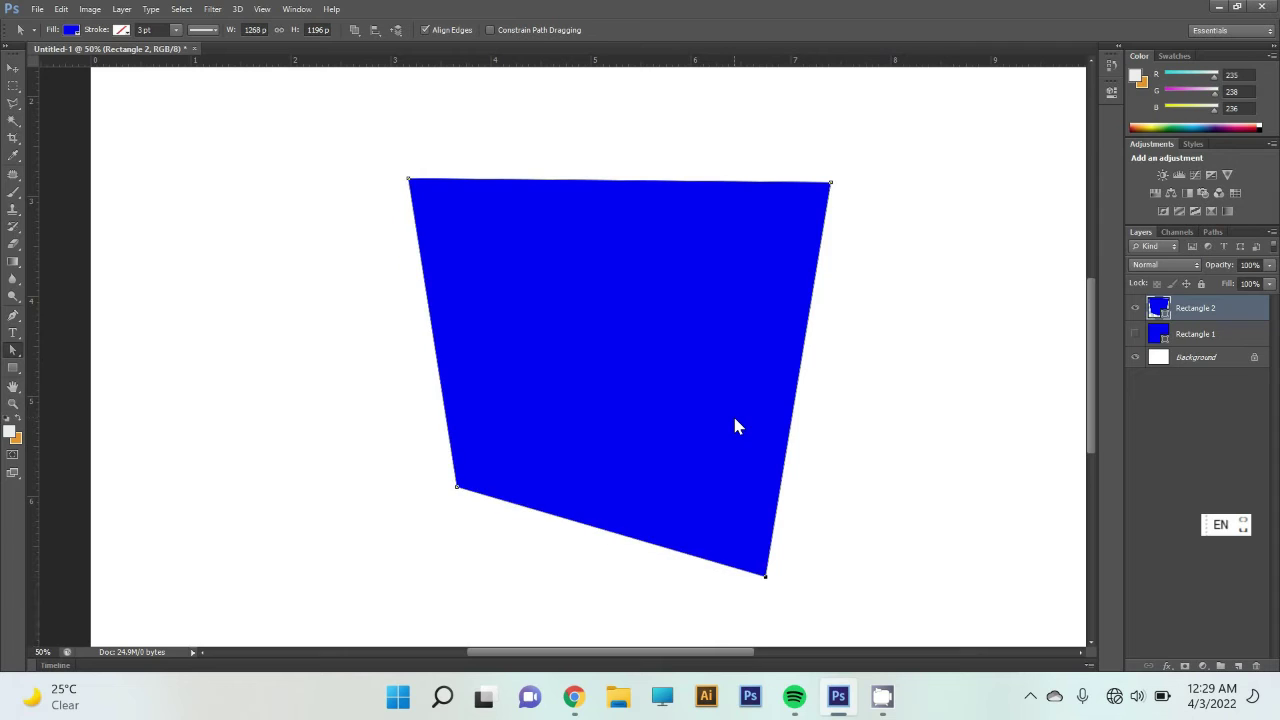
pyautogui.hotkey('ctrl', 'alt', 'z')
pyautogui.hotkey('ctrl', 'alt', 'z')
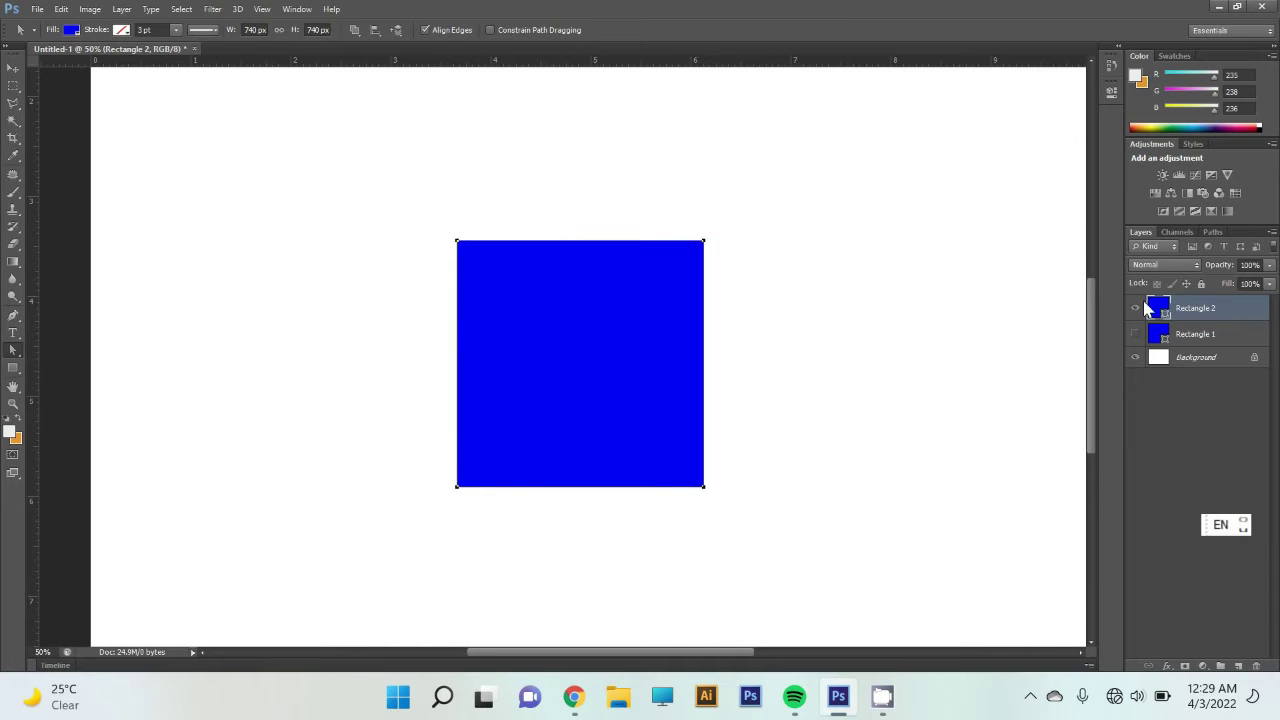
# Hide the Rectangle 2 layer and draw a blue circle about 1020 px in diameter near the middle of the canvas.
pyautogui.click(1136, 308)
pyautogui.click(14, 369)
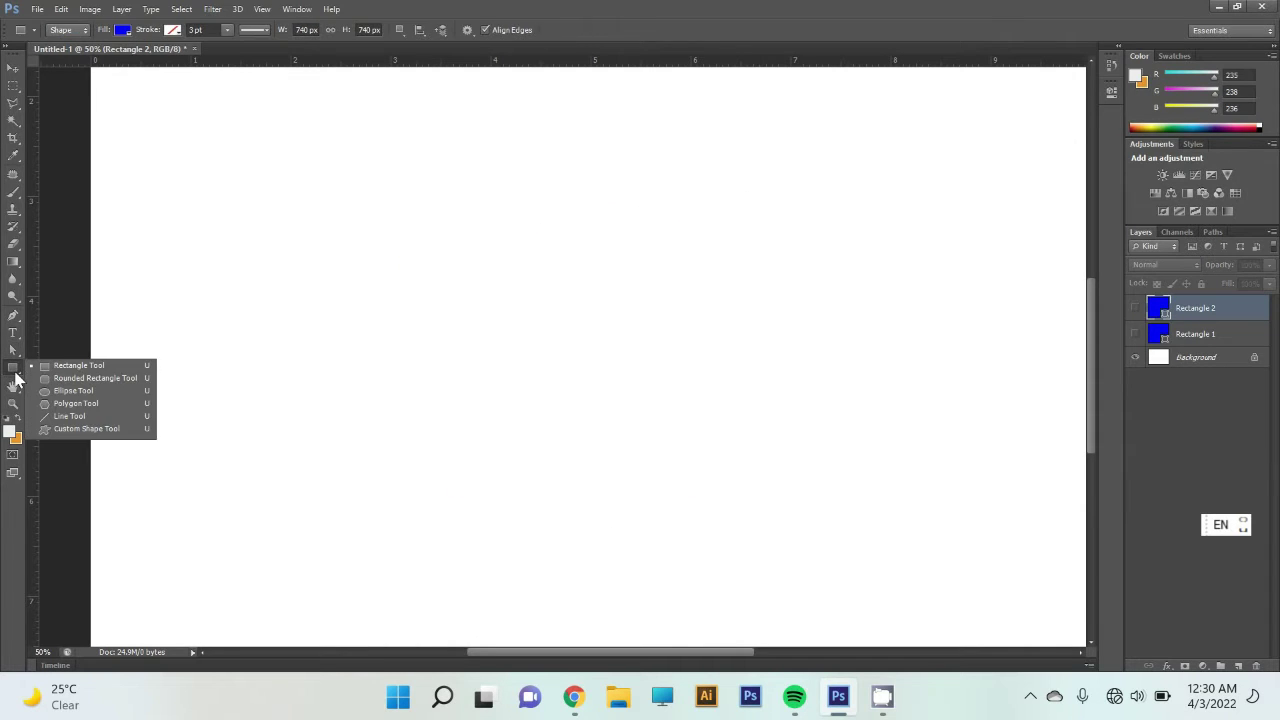
pyautogui.click(94, 391)
pyautogui.moveTo(529, 287); pyautogui.dragTo(700, 505)
pyautogui.press('alt')
pyautogui.click(13, 68)
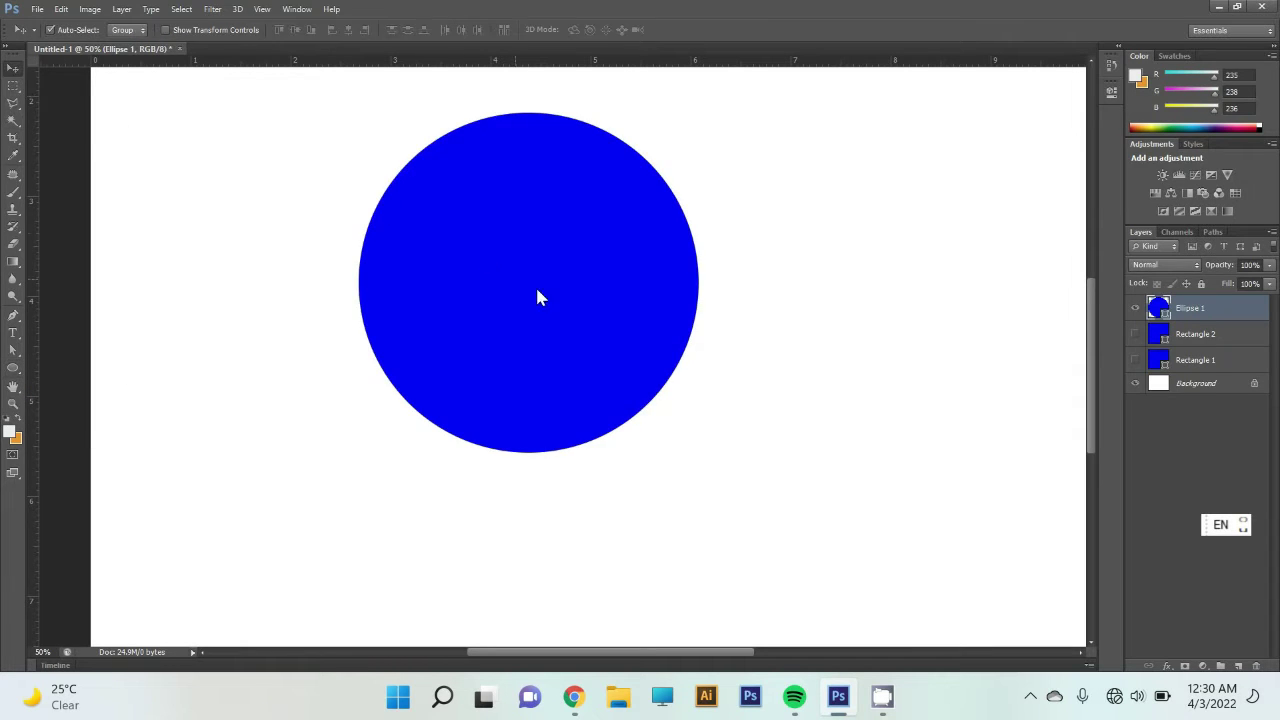
pyautogui.moveTo(537, 297); pyautogui.dragTo(568, 310)
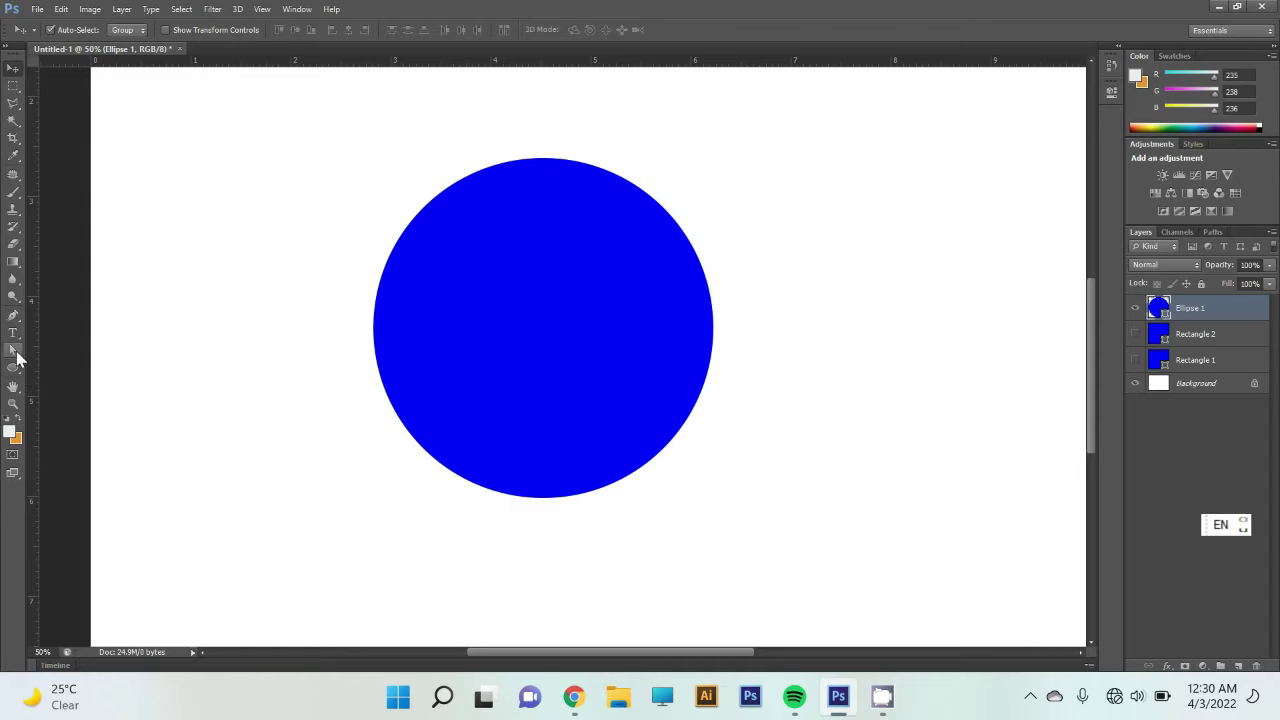
# Examine the direction handles of the circle's right, top and left anchor points with the Direct Selection tool.
pyautogui.click(14, 350)
pyautogui.click(713, 342)
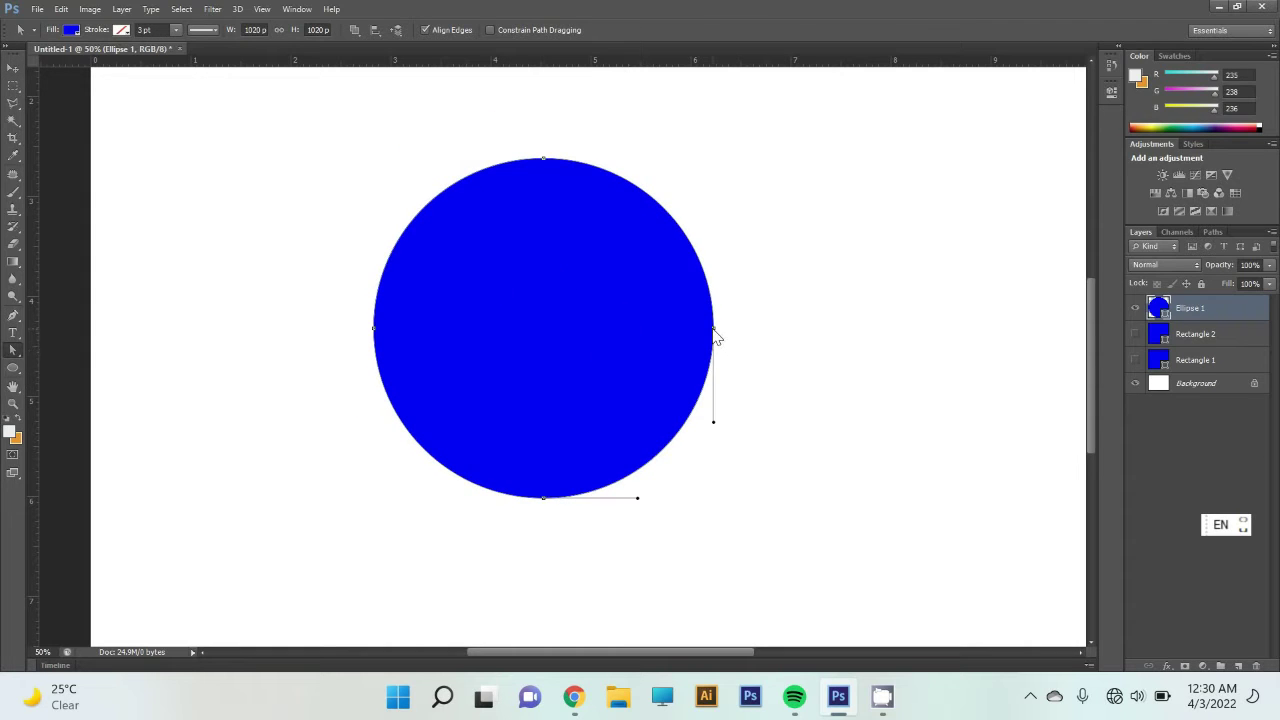
pyautogui.click(713, 329)
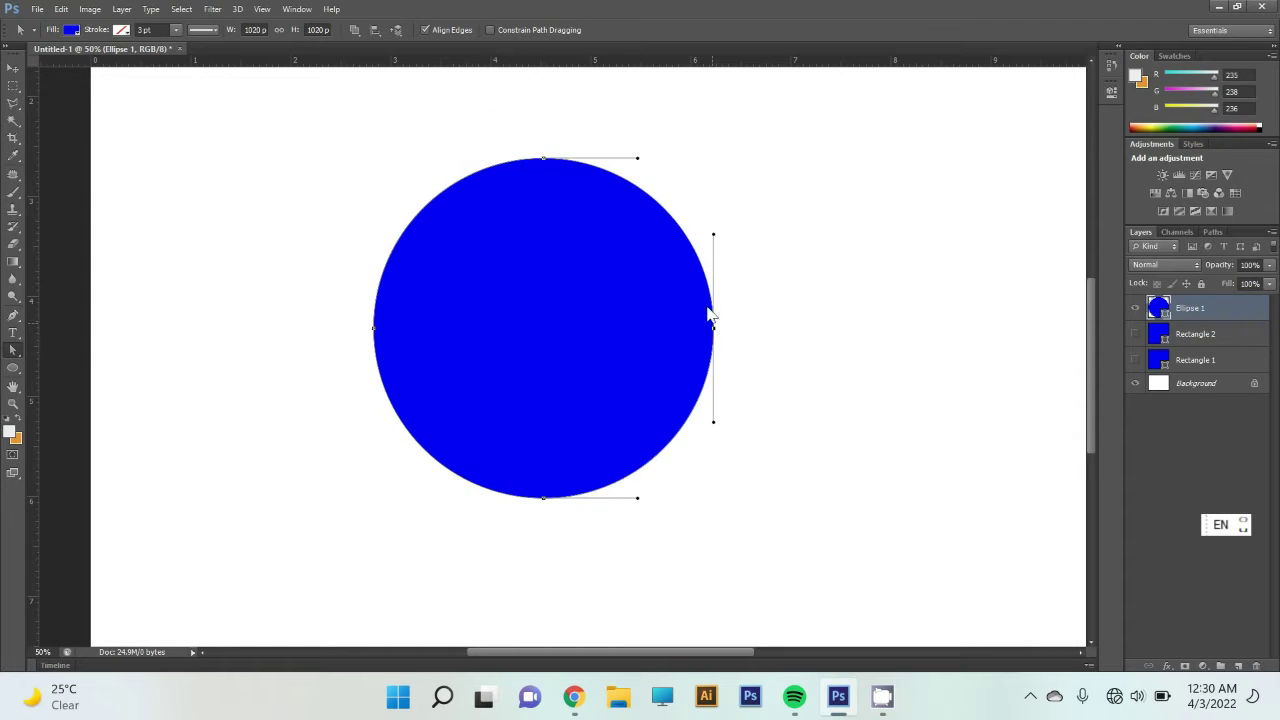
pyautogui.click(543, 158)
pyautogui.click(374, 330)
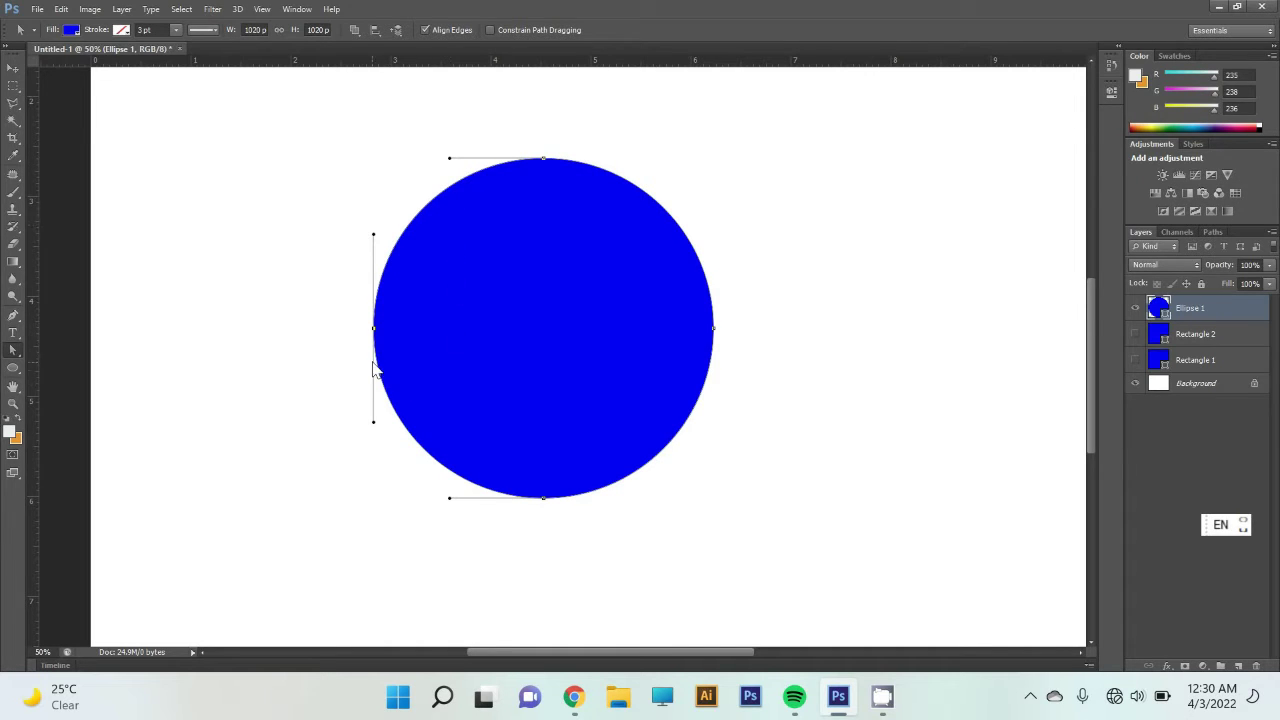
# Dent the circle's lower-right edge by pulling the facing direction handles of its bottom and right anchor points inward.
pyautogui.click(544, 499)
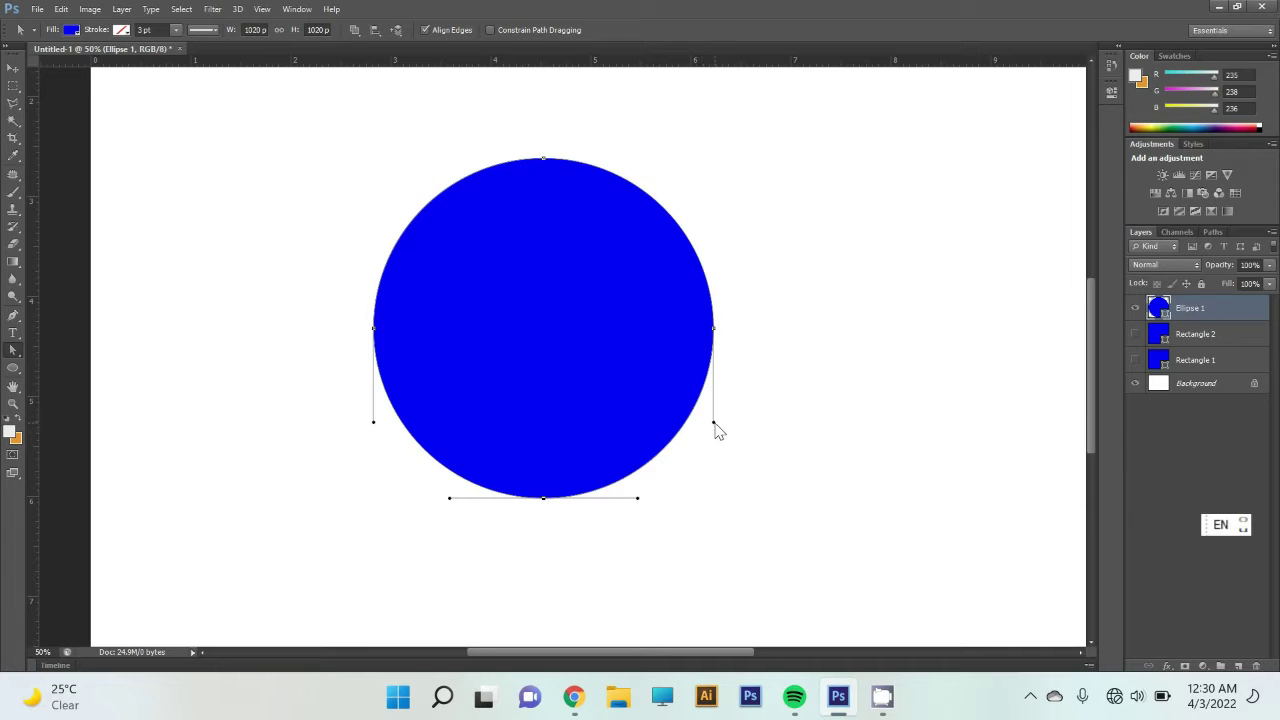
pyautogui.moveTo(713, 421); pyautogui.dragTo(656, 424)
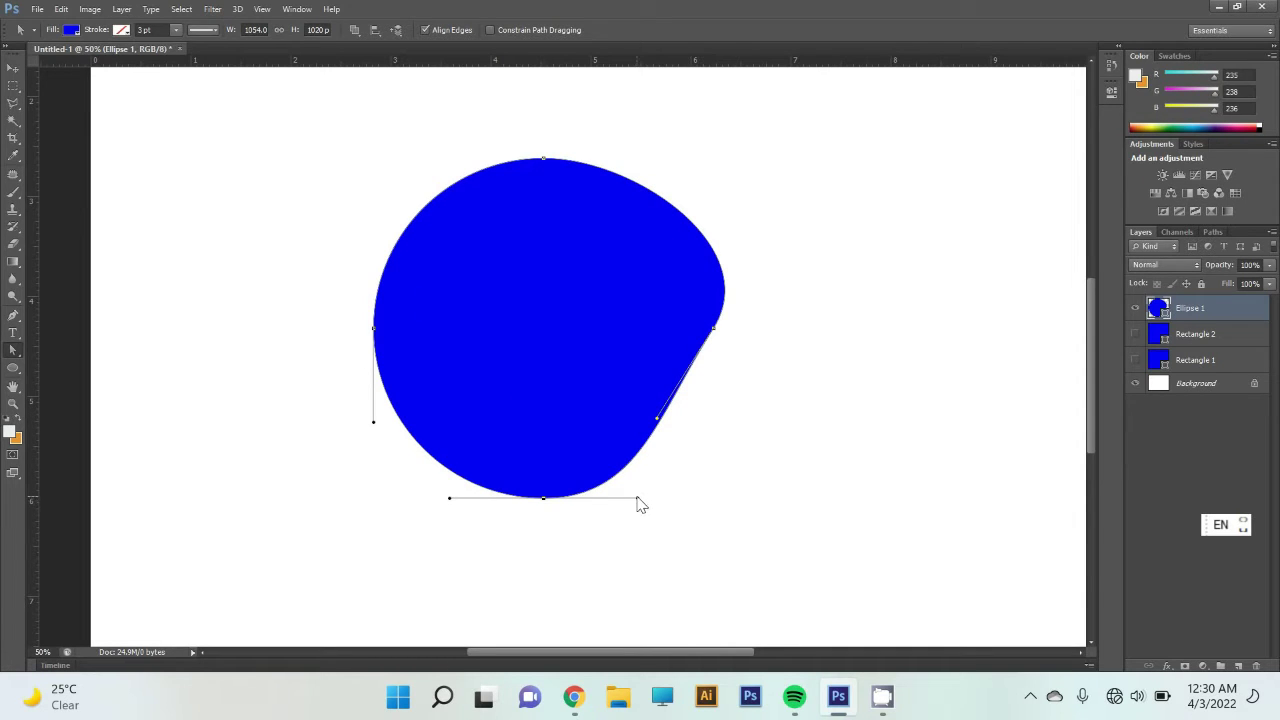
pyautogui.moveTo(637, 498); pyautogui.dragTo(608, 497)
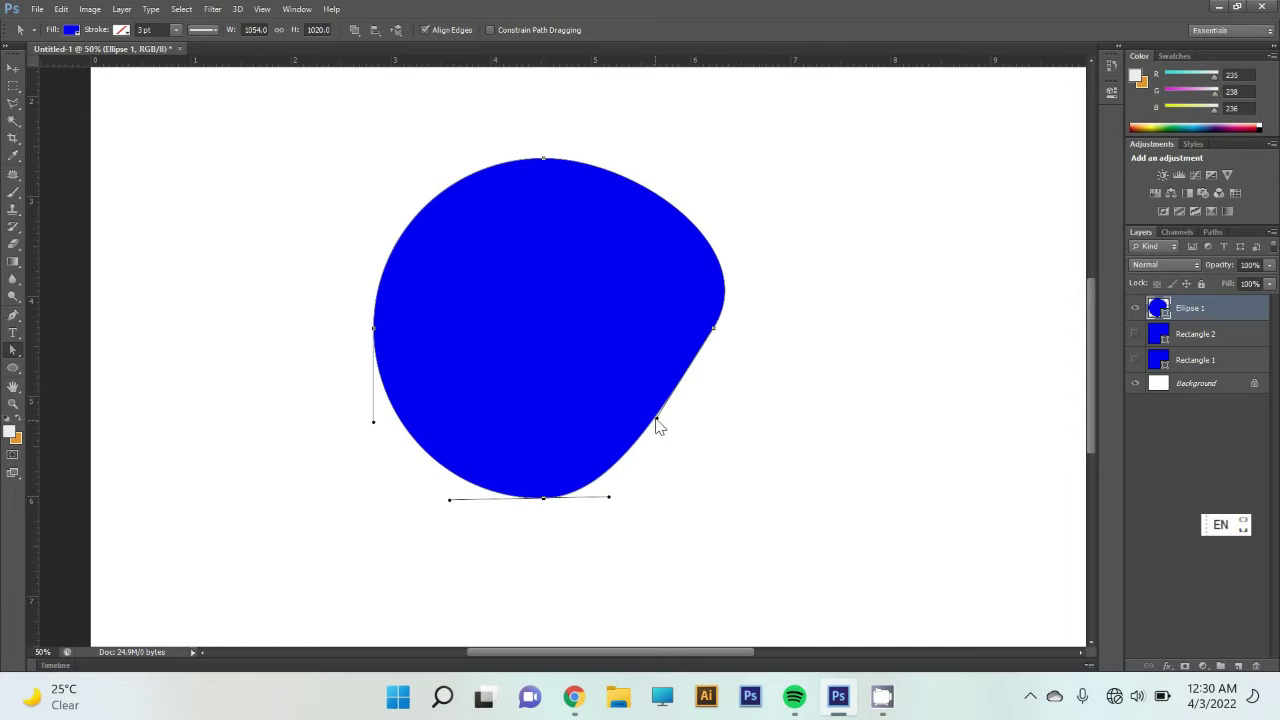
pyautogui.moveTo(657, 419); pyautogui.dragTo(616, 395)
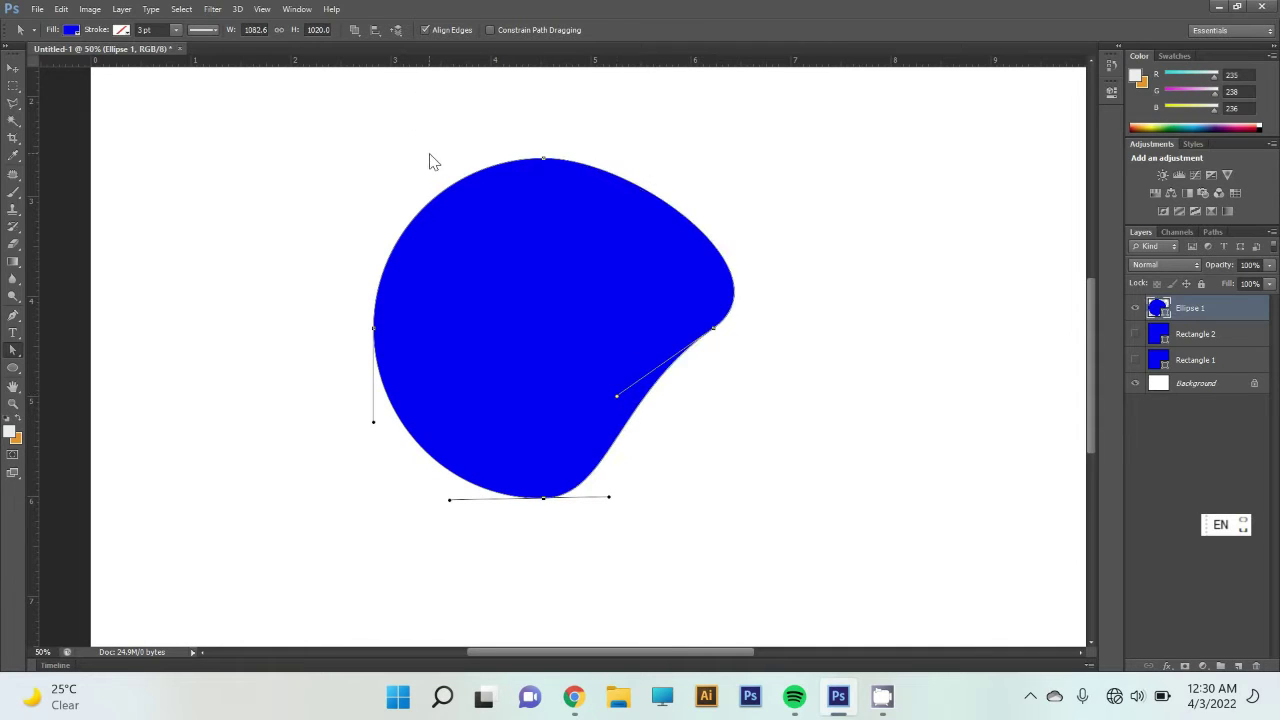
# Dent the shape's upper-left edge by pulling the left direction handle of its top anchor point inward.
pyautogui.click(427, 236)
pyautogui.click(441, 209)
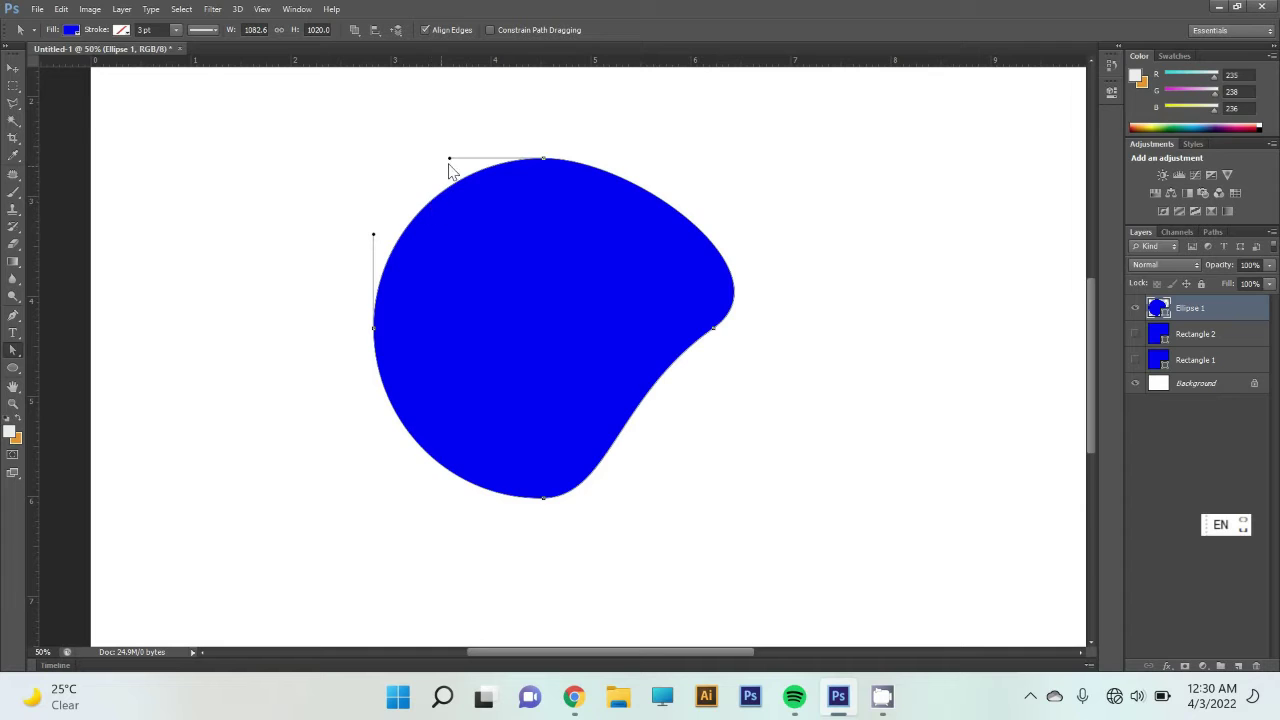
pyautogui.moveTo(449, 158); pyautogui.dragTo(461, 262)
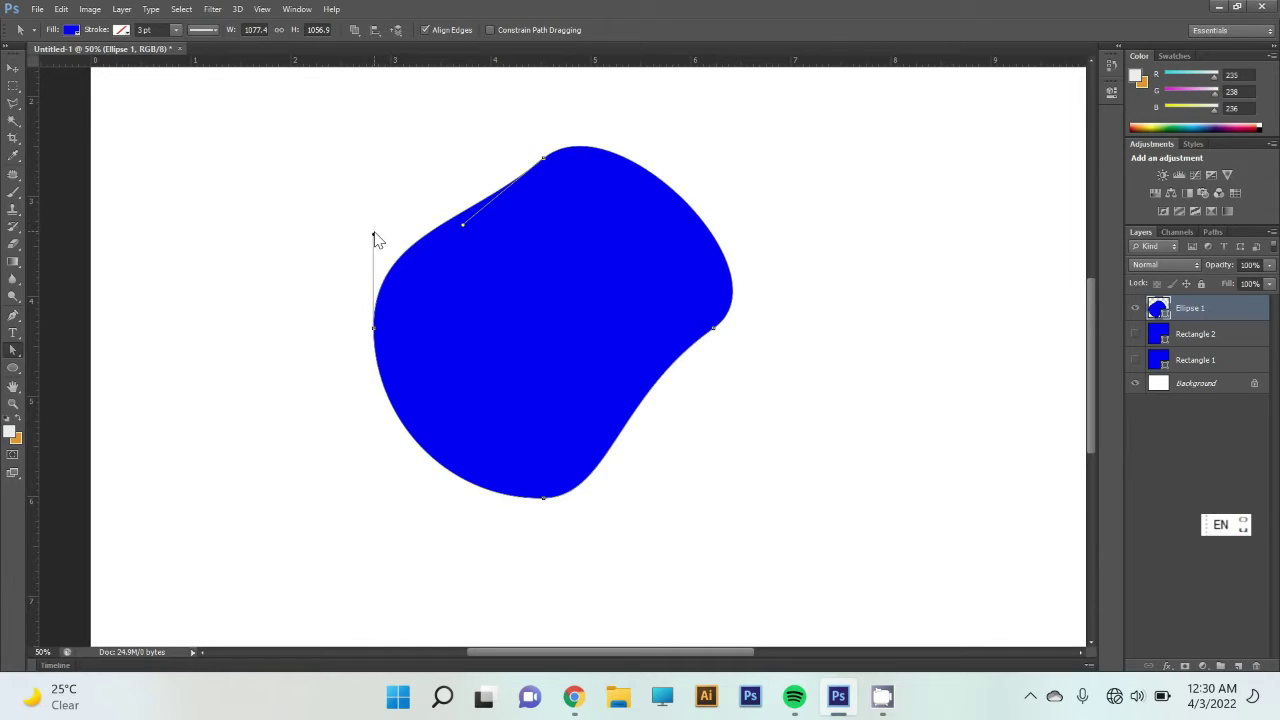
# Deepen the dent in the shape's upper-left edge by pulling the facing direction handles of its left and top anchor points.
pyautogui.moveTo(375, 236); pyautogui.dragTo(380, 260)
pyautogui.moveTo(461, 226); pyautogui.dragTo(479, 272)
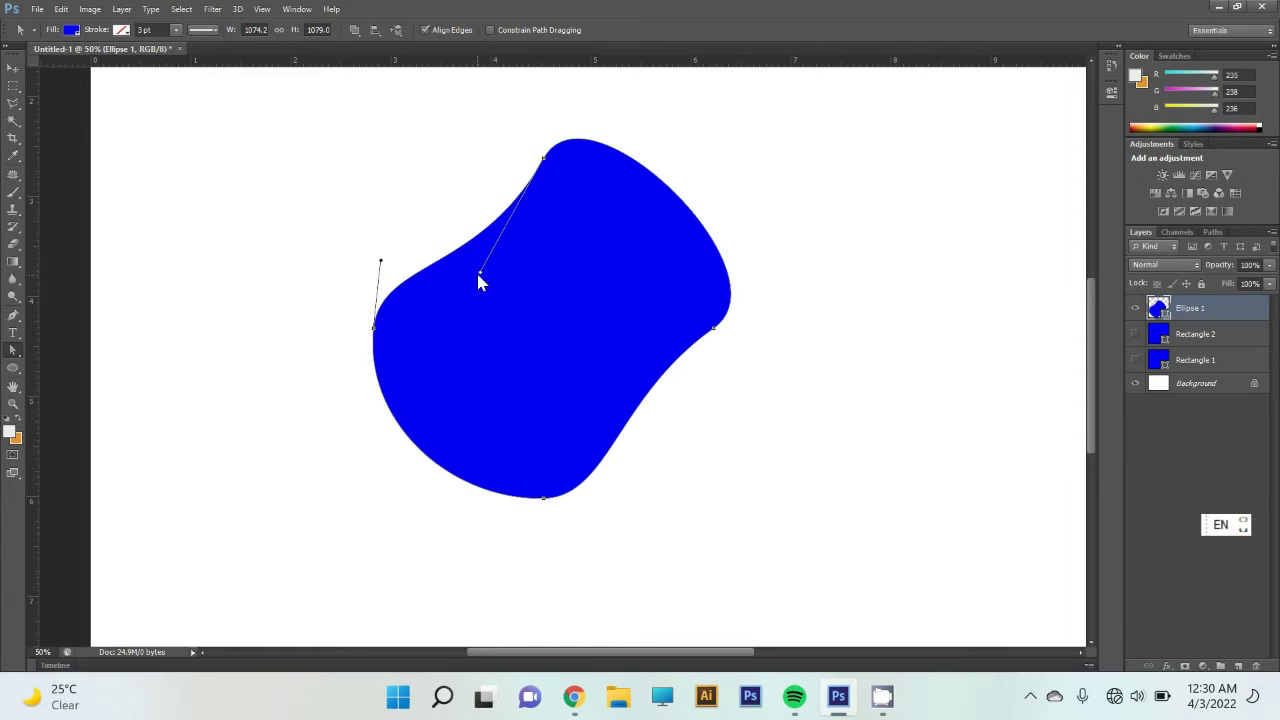
pyautogui.moveTo(479, 273); pyautogui.dragTo(478, 303)
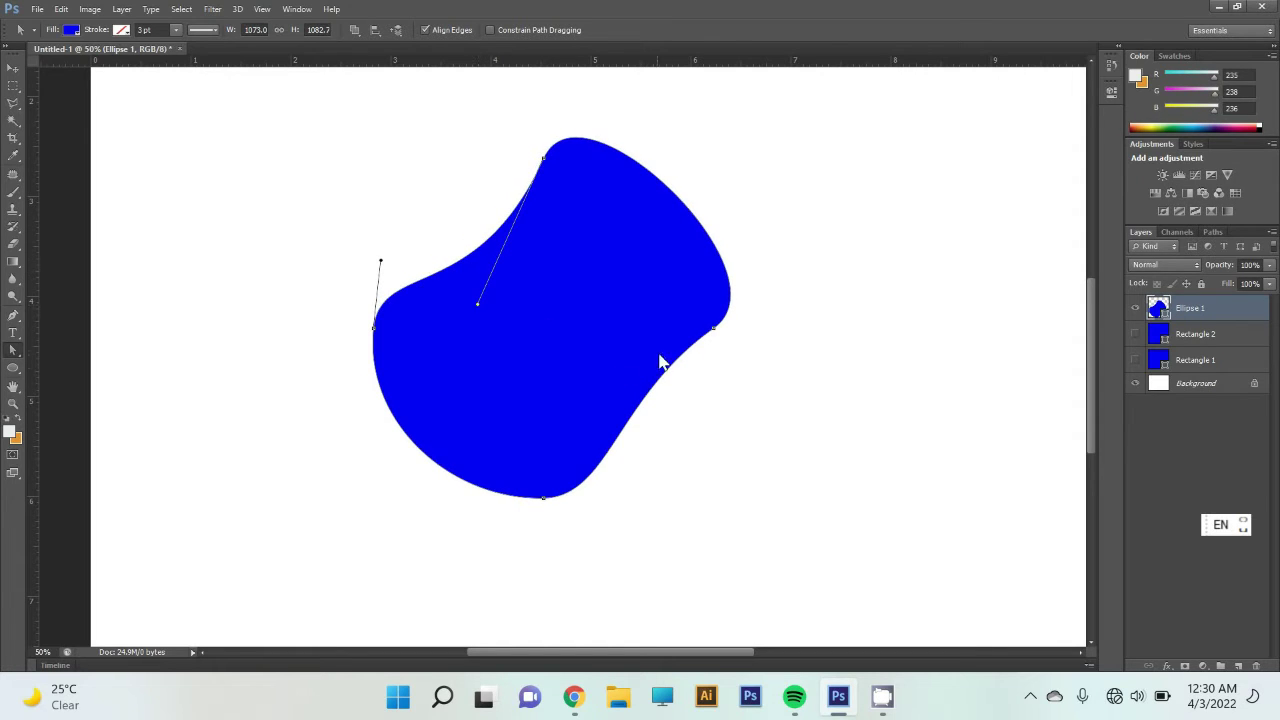
# Refine the lower-right dent by adjusting the direction handles of the right and bottom anchor points.
pyautogui.click(714, 330)
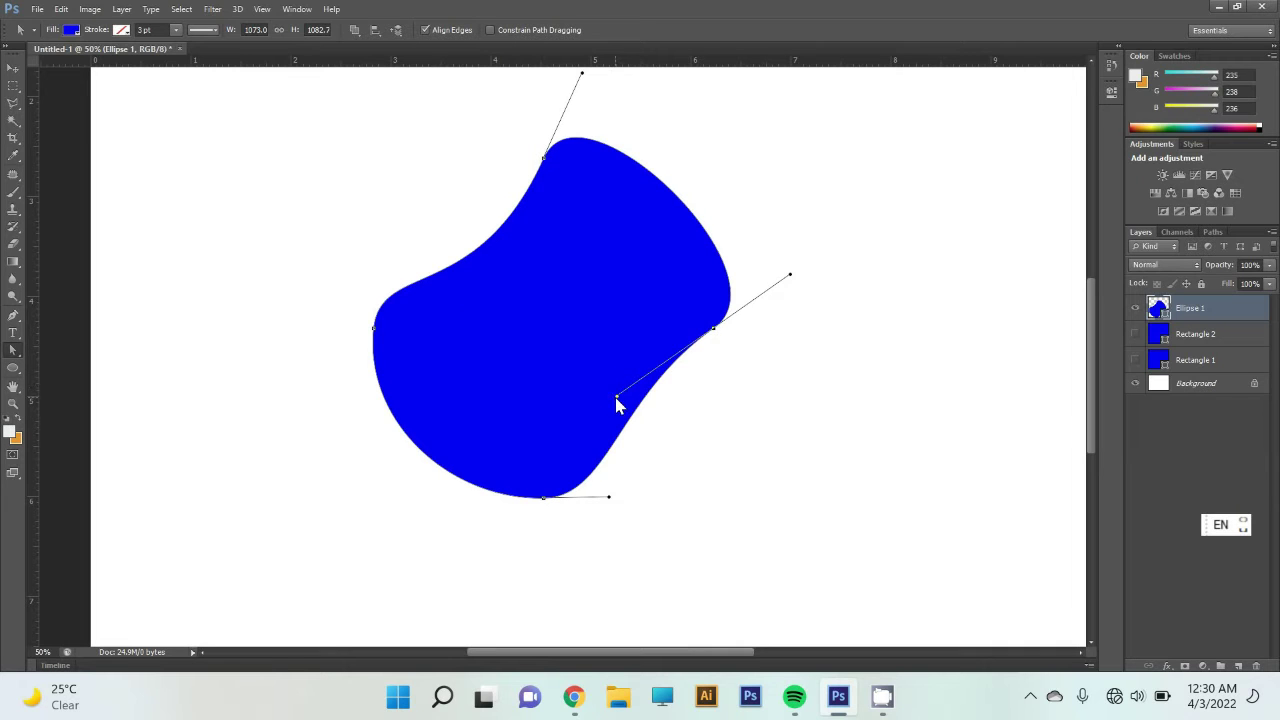
pyautogui.moveTo(617, 397); pyautogui.dragTo(603, 391)
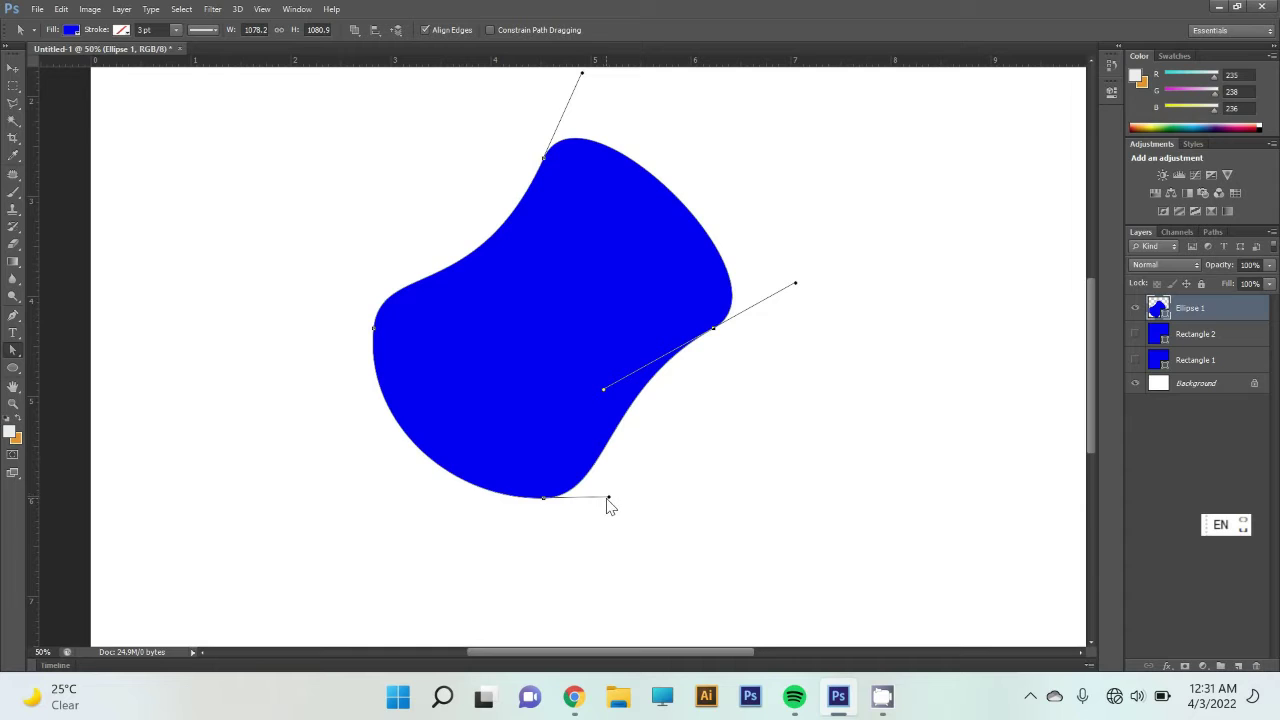
pyautogui.moveTo(609, 499); pyautogui.dragTo(625, 490)
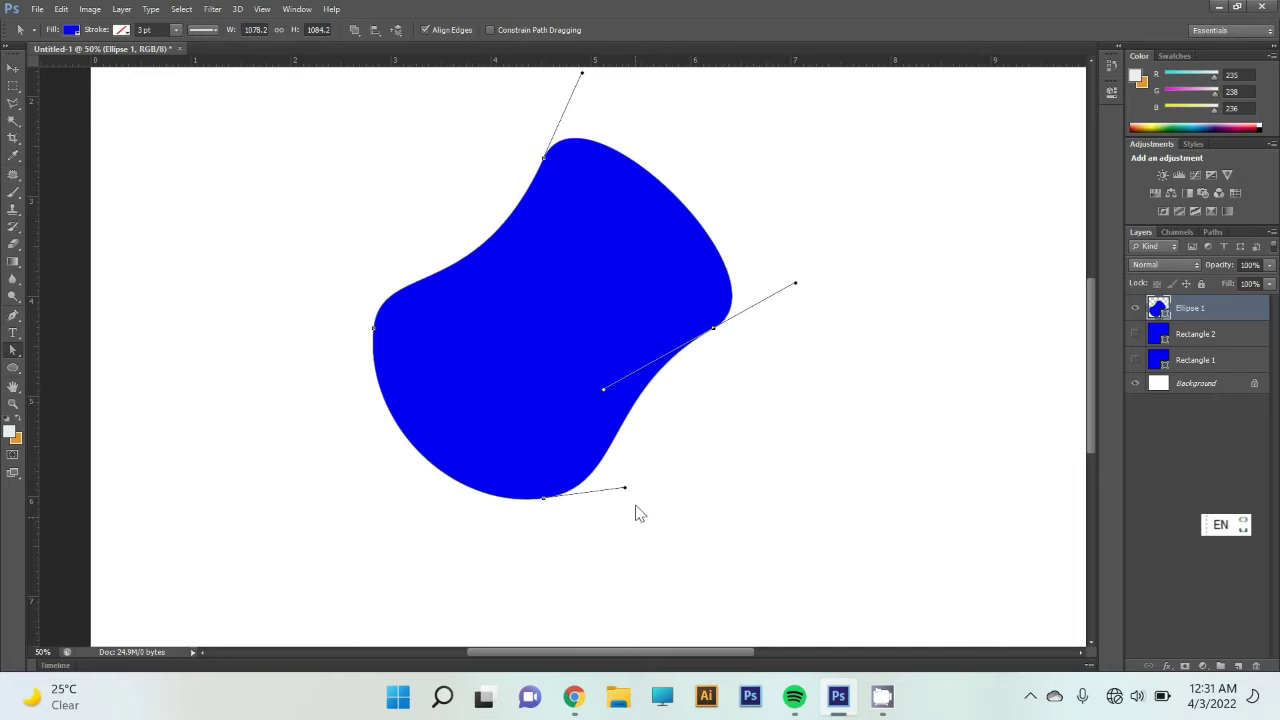
pyautogui.moveTo(625, 488); pyautogui.dragTo(615, 487)
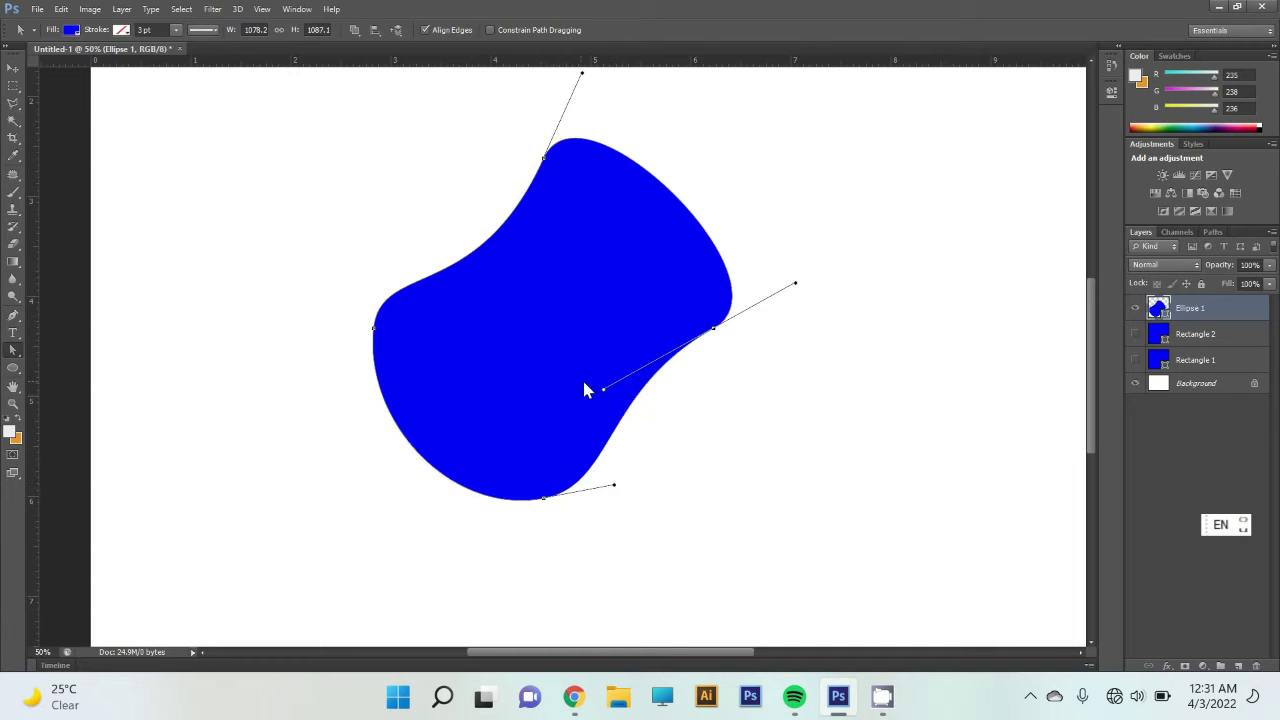
pyautogui.moveTo(603, 389); pyautogui.dragTo(593, 384)
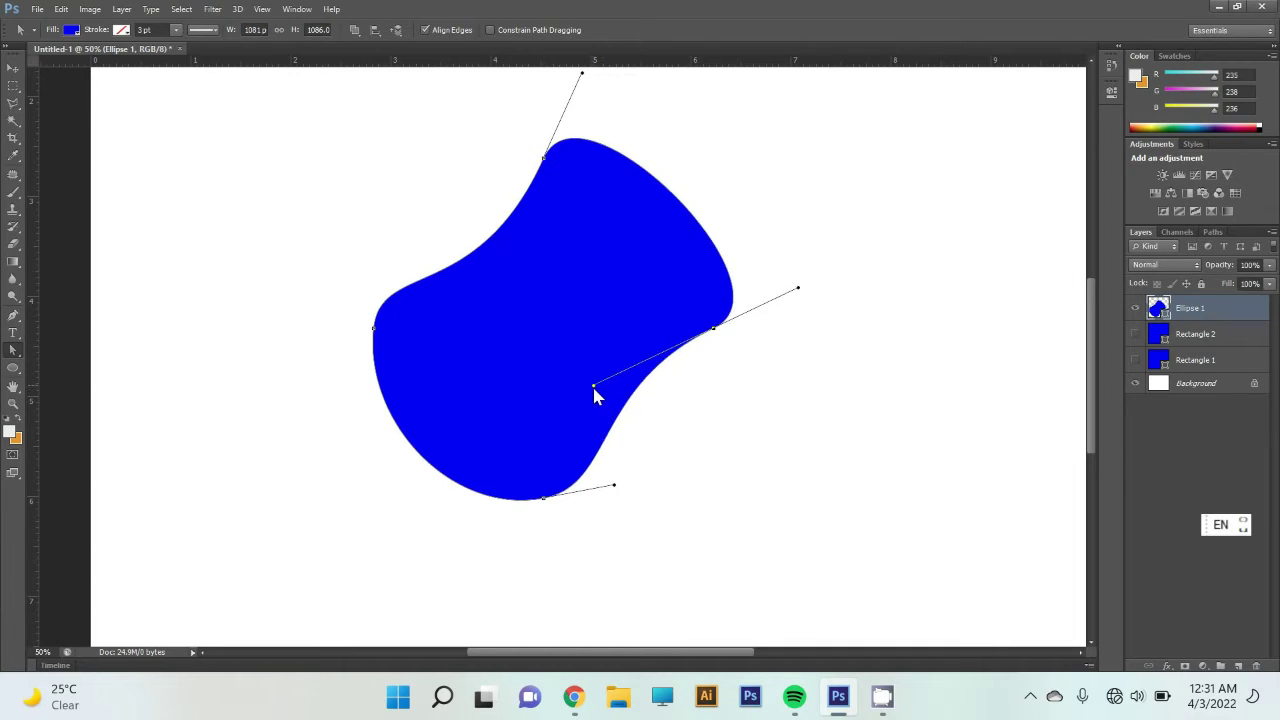
# Change the fill colour of the Ellipse 1 shape to yellow, f1f749.
pyautogui.doubleClick(1158, 312)
pyautogui.click(977, 230)
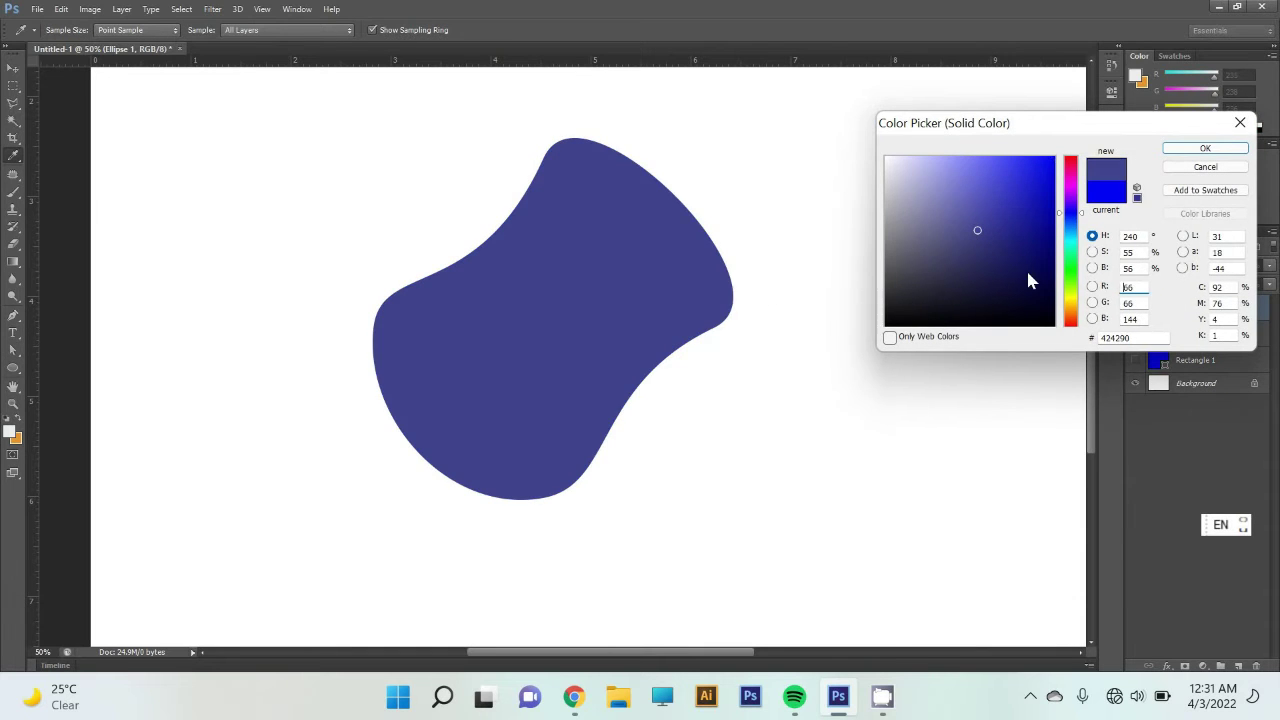
pyautogui.click(1070, 296)
pyautogui.moveTo(1073, 297); pyautogui.dragTo(1071, 289)
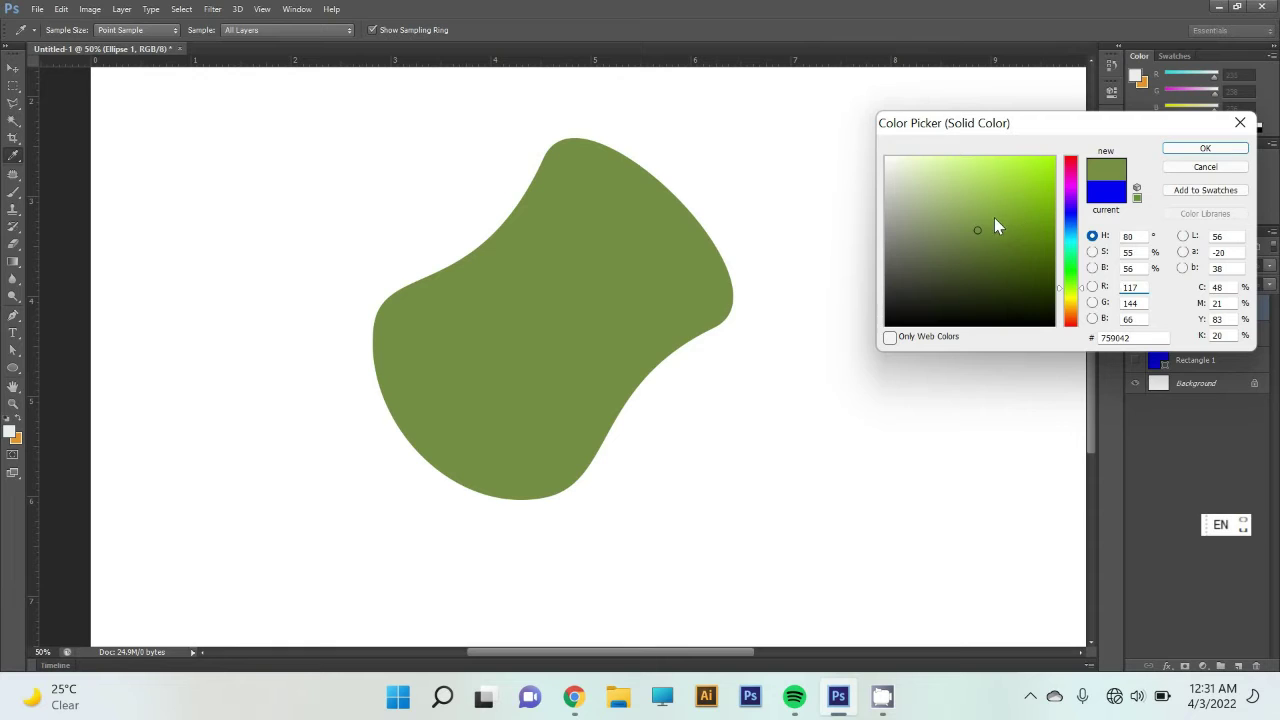
pyautogui.moveTo(994, 226); pyautogui.dragTo(965, 158)
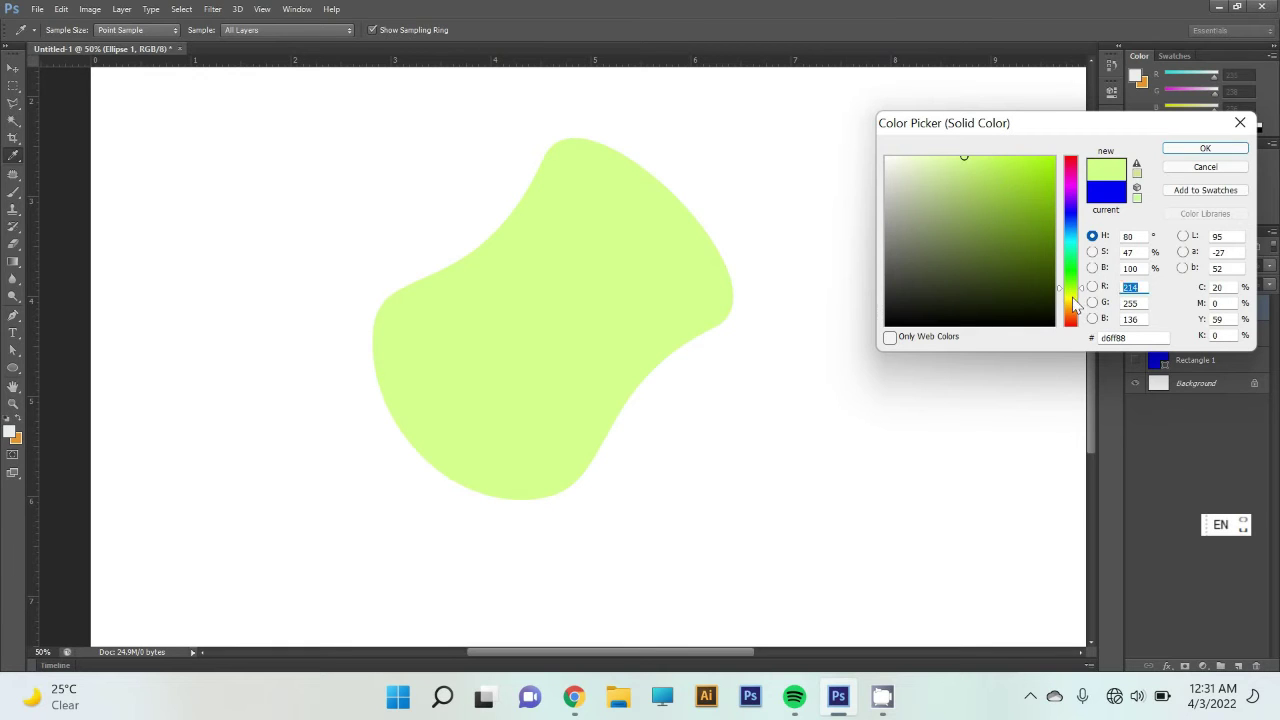
pyautogui.moveTo(1073, 298); pyautogui.dragTo(1074, 297)
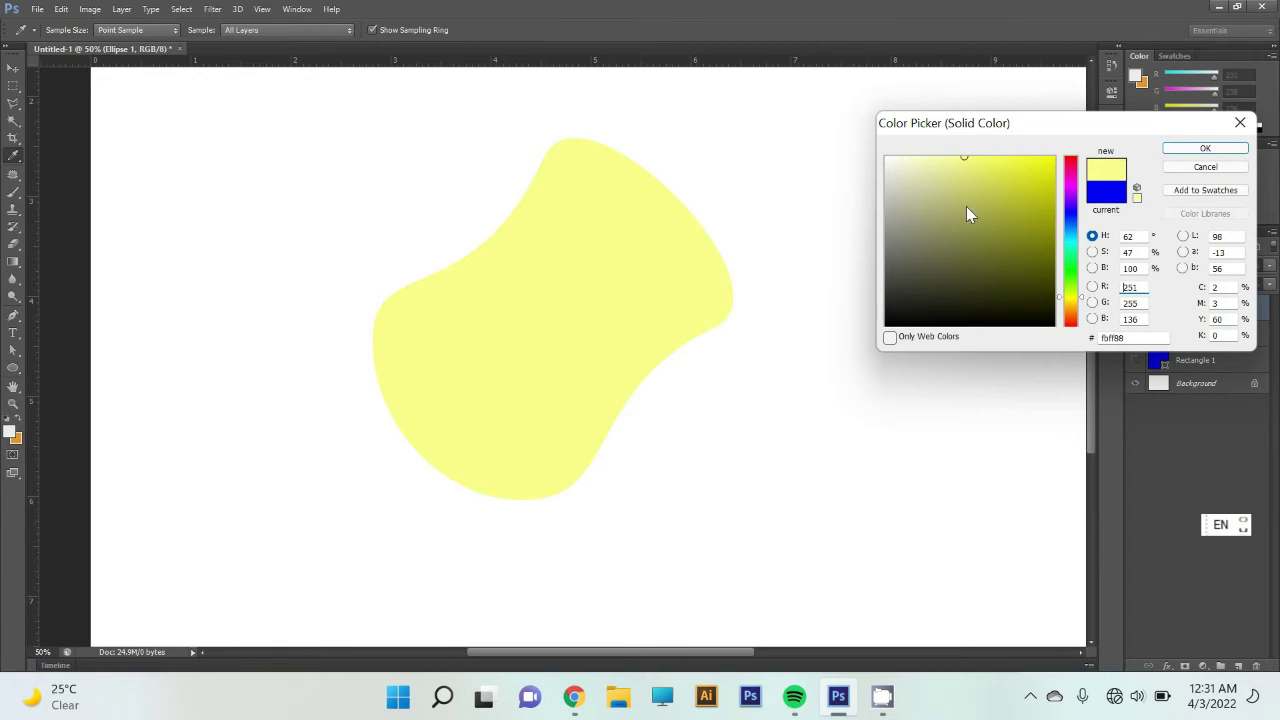
pyautogui.click(1004, 160)
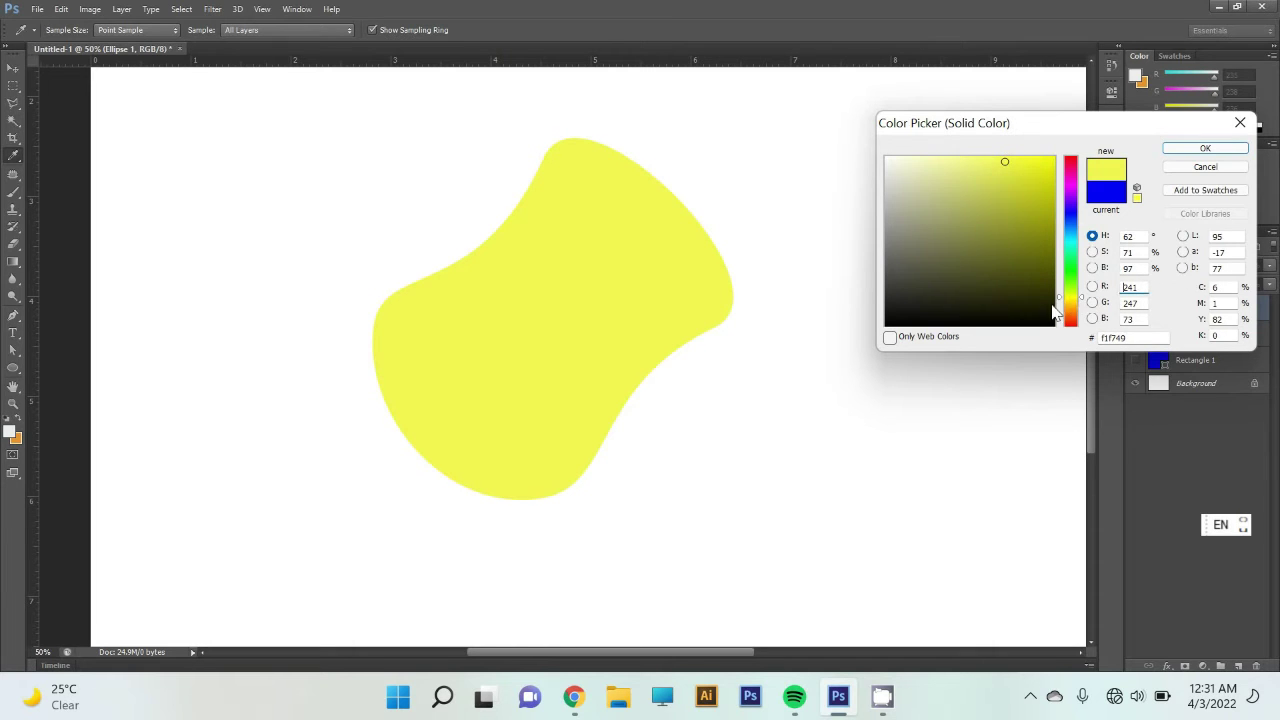
pyautogui.click(1187, 148)
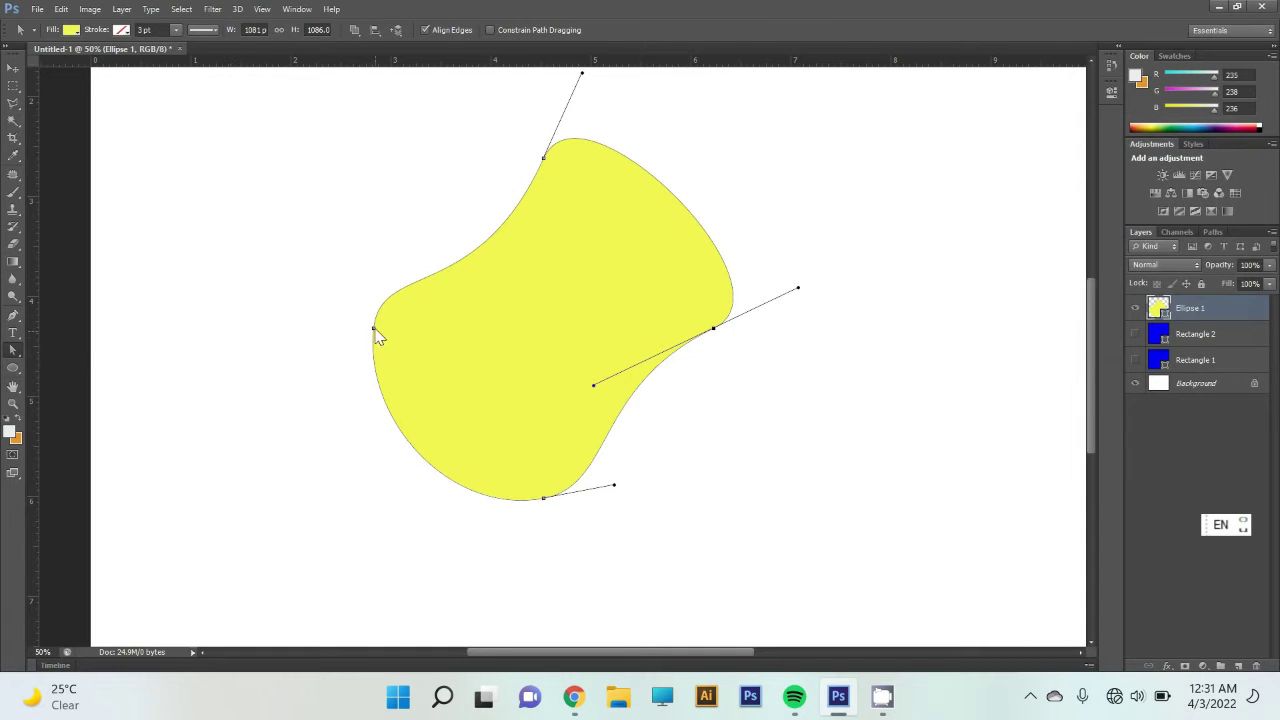
# Draw a small blob about 180 by 230 px over the shape's left edge with the Freeform Pen tool.
pyautogui.click(13, 315)
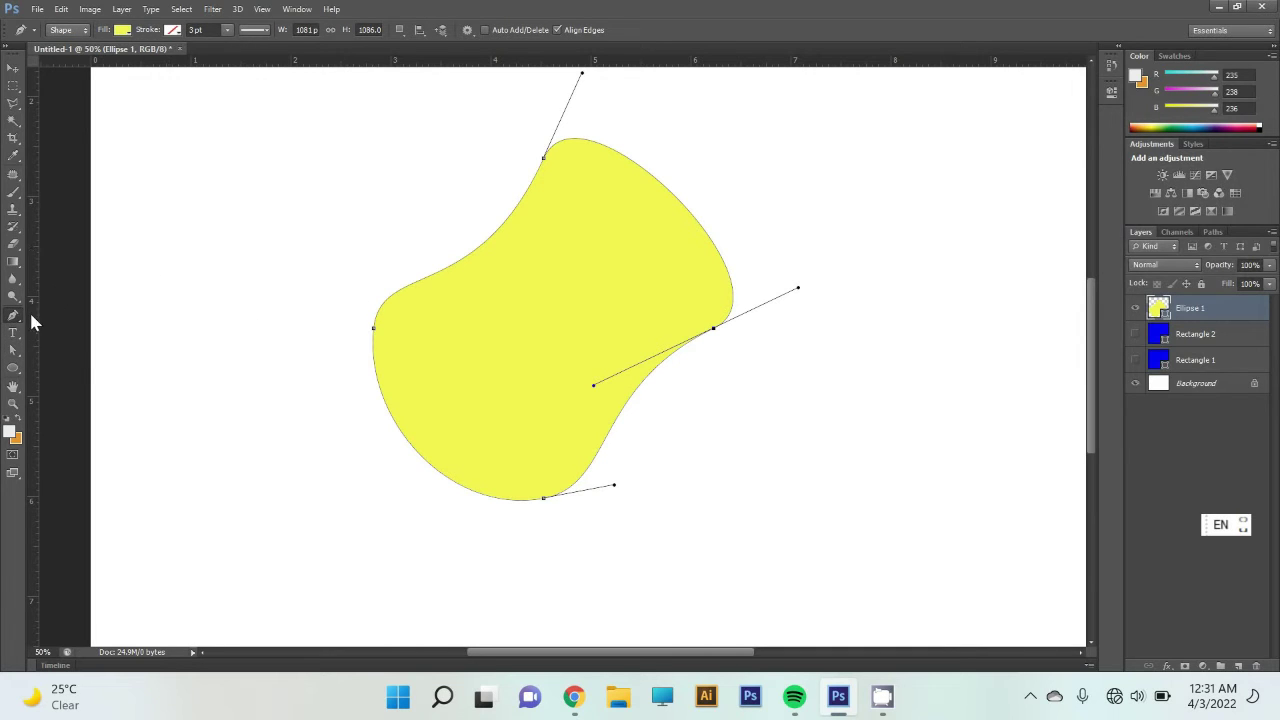
pyautogui.press('Escape')
pyautogui.click(14, 318)
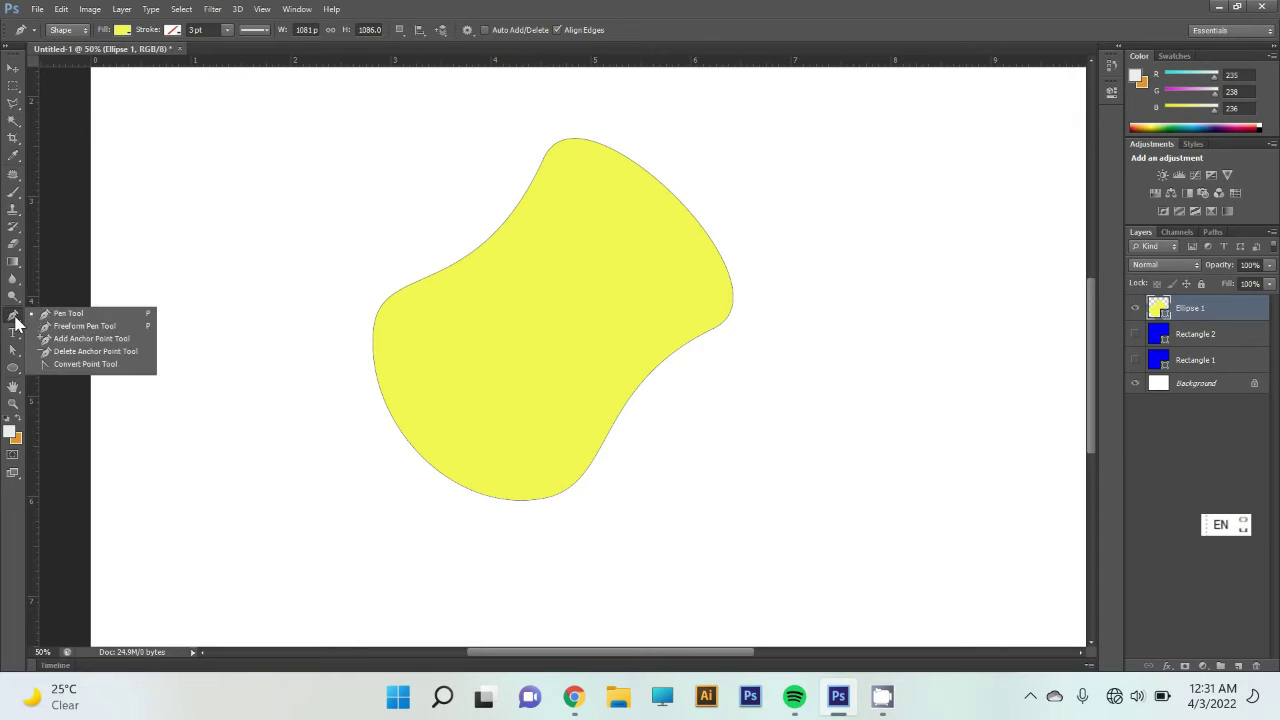
pyautogui.click(82, 324)
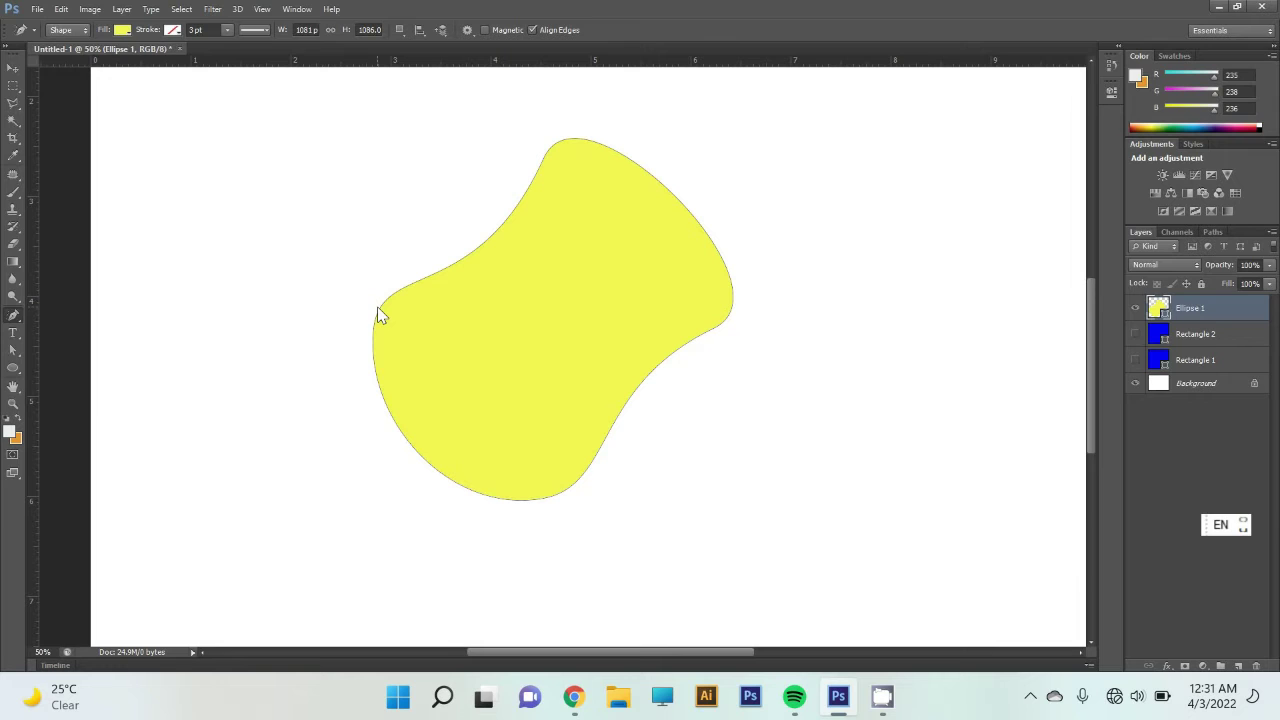
pyautogui.moveTo(378, 314)
pyautogui.mouseDown()
pyautogui.moveTo(349, 272)
pyautogui.moveTo(327, 285)
pyautogui.moveTo(346, 344)
pyautogui.moveTo(386, 327)
pyautogui.mouseUp()
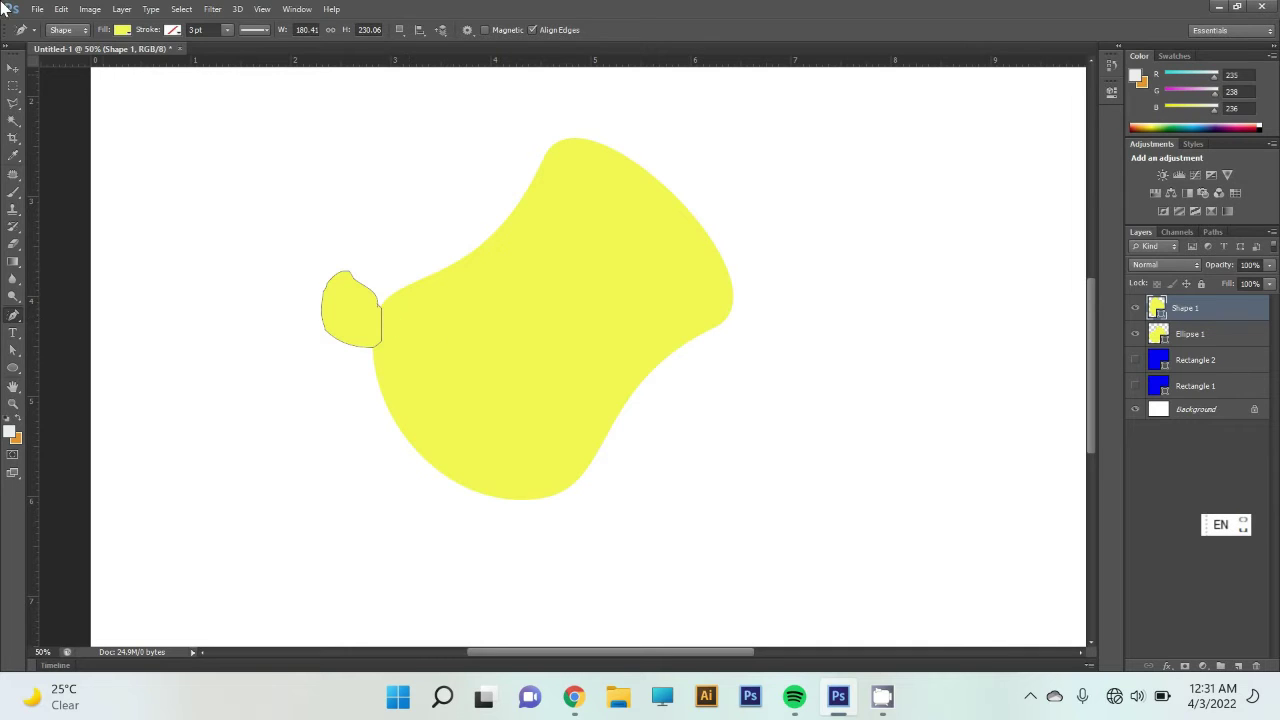
# Check which layer holds the freeform blob and delete that Shape 1 layer.
pyautogui.click(13, 68)
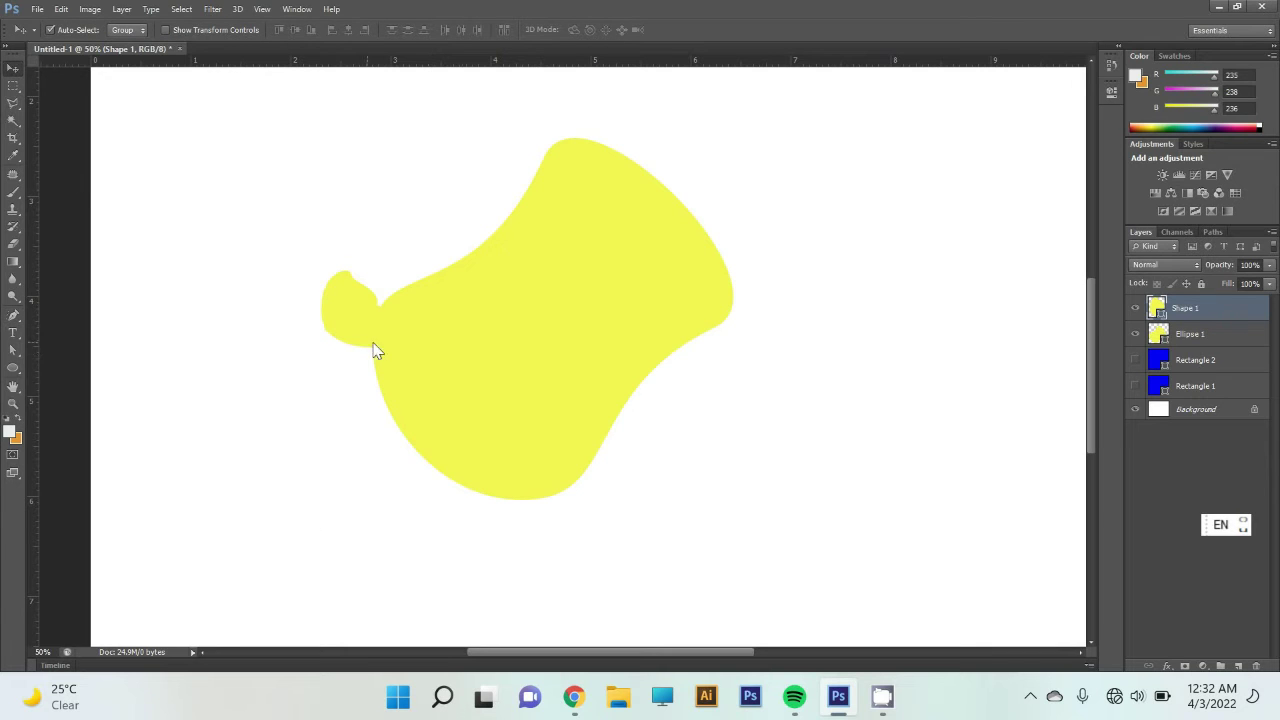
pyautogui.click(1135, 334)
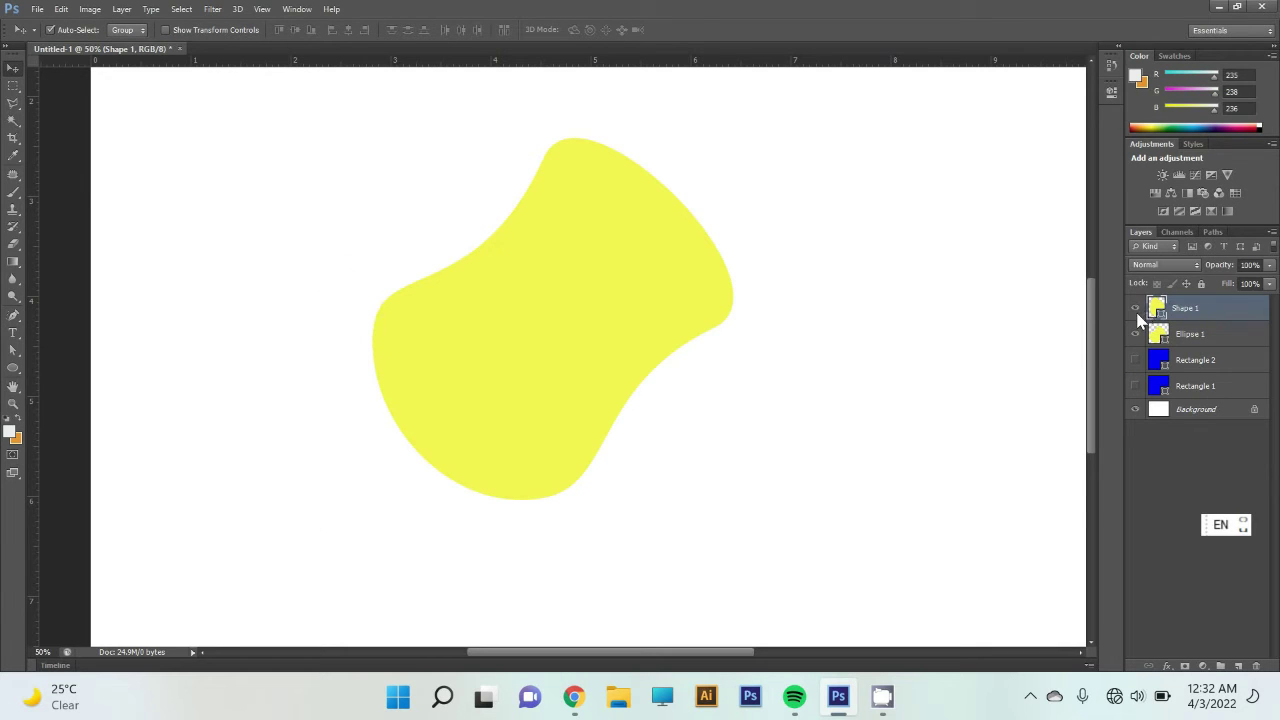
pyautogui.click(1135, 334)
pyautogui.press('Delete')
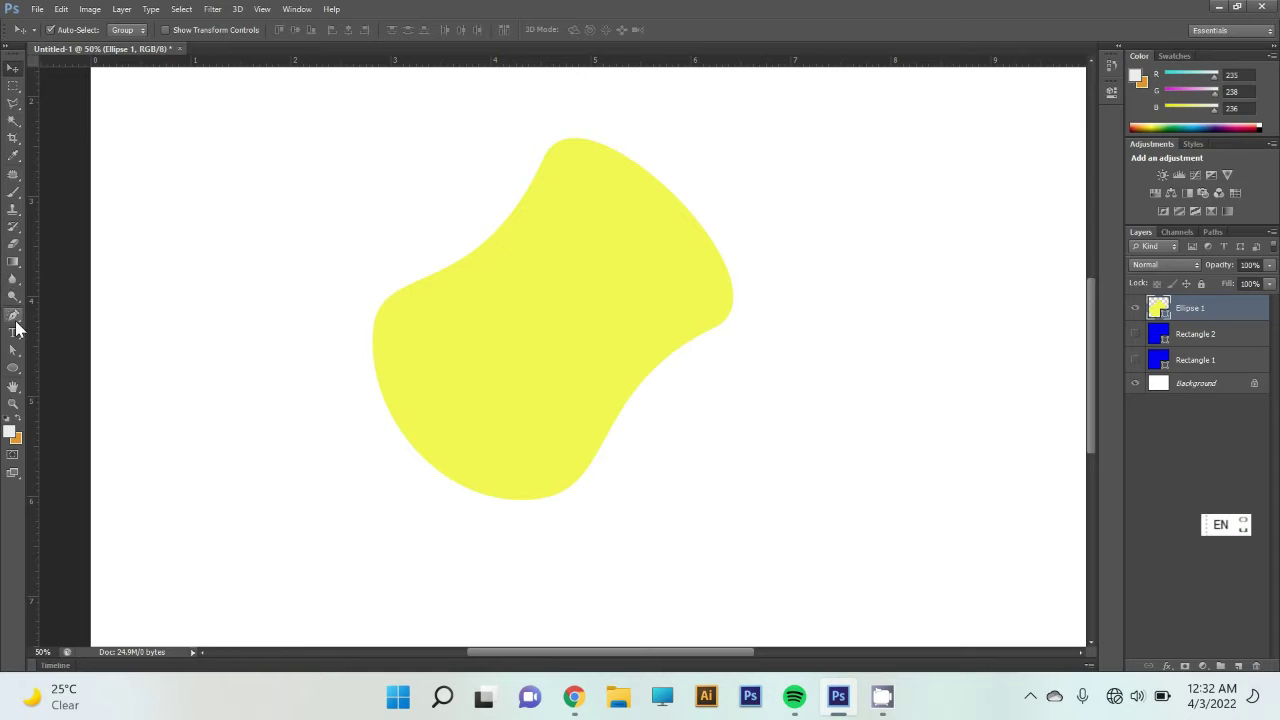
# Try to add an anchor point on the shape's left edge with the Add Anchor Point tool.
pyautogui.click(14, 315)
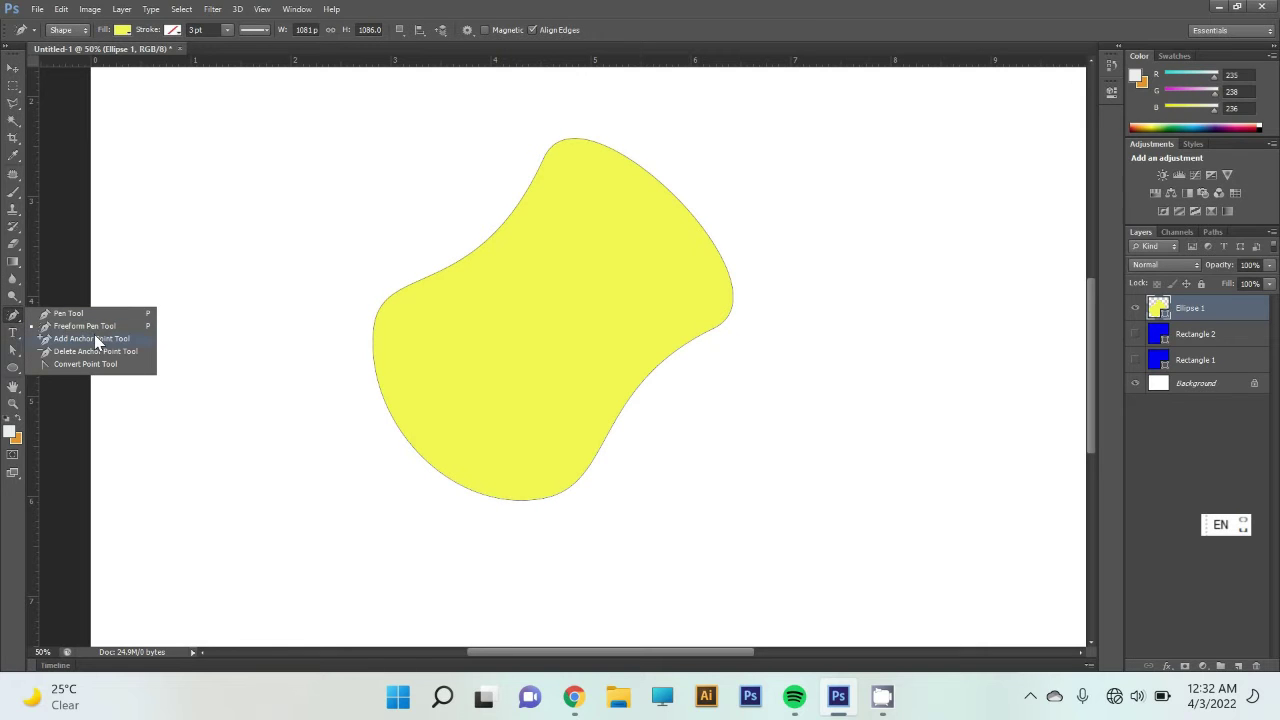
pyautogui.click(84, 340)
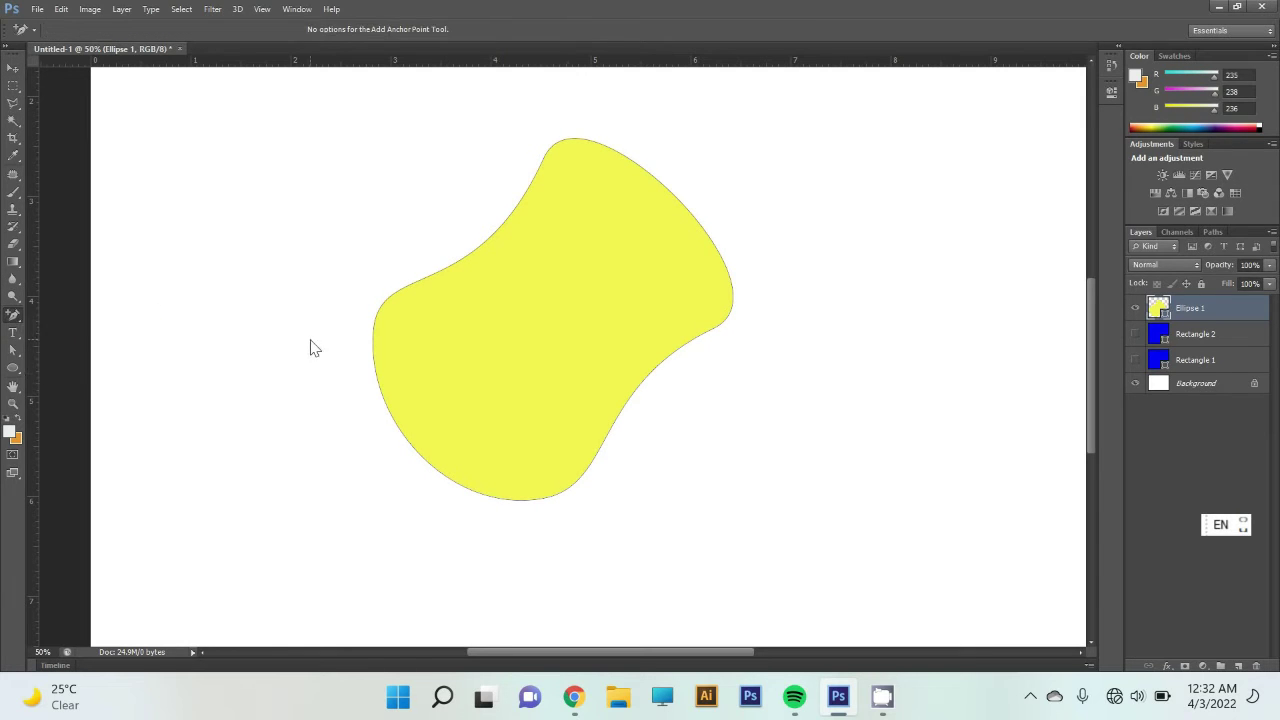
pyautogui.click(373, 340)
pyautogui.hotkey('ctrl', 'z')
pyautogui.click(373, 350)
# Add an anchor point in the middle of the shape's upper-left curve.
pyautogui.rightClick(14, 316)
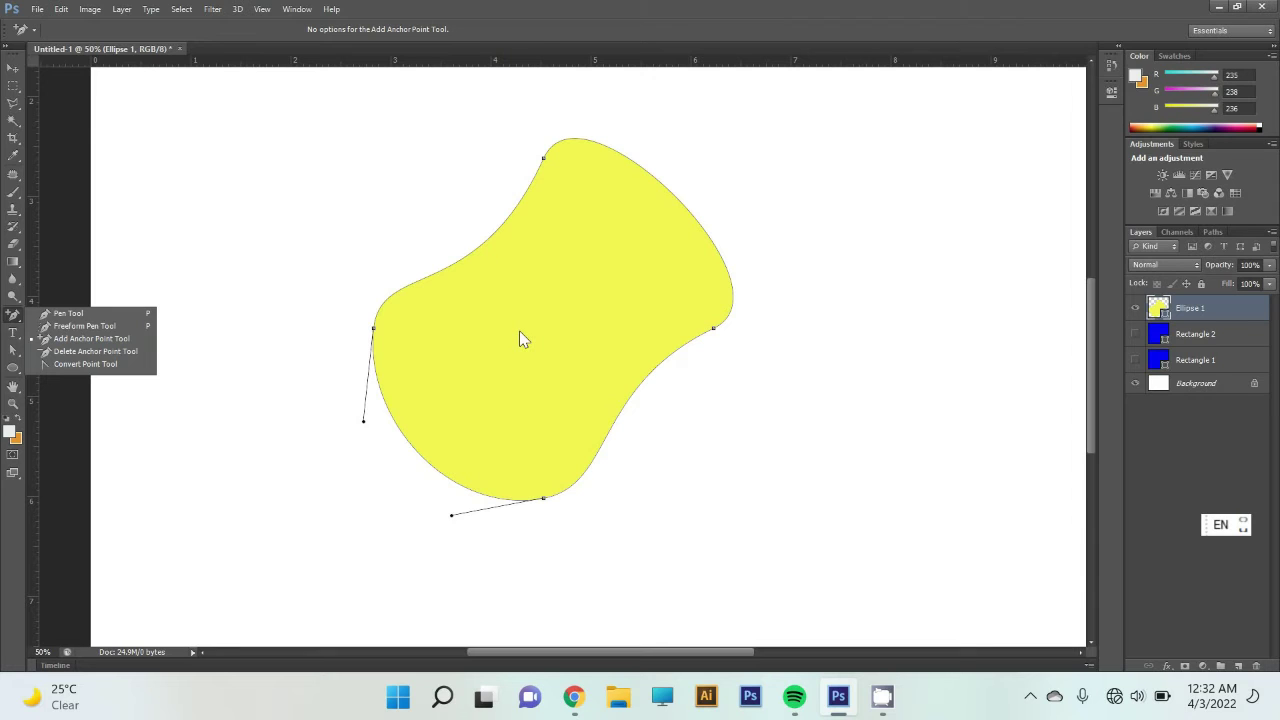
pyautogui.click(33, 337)
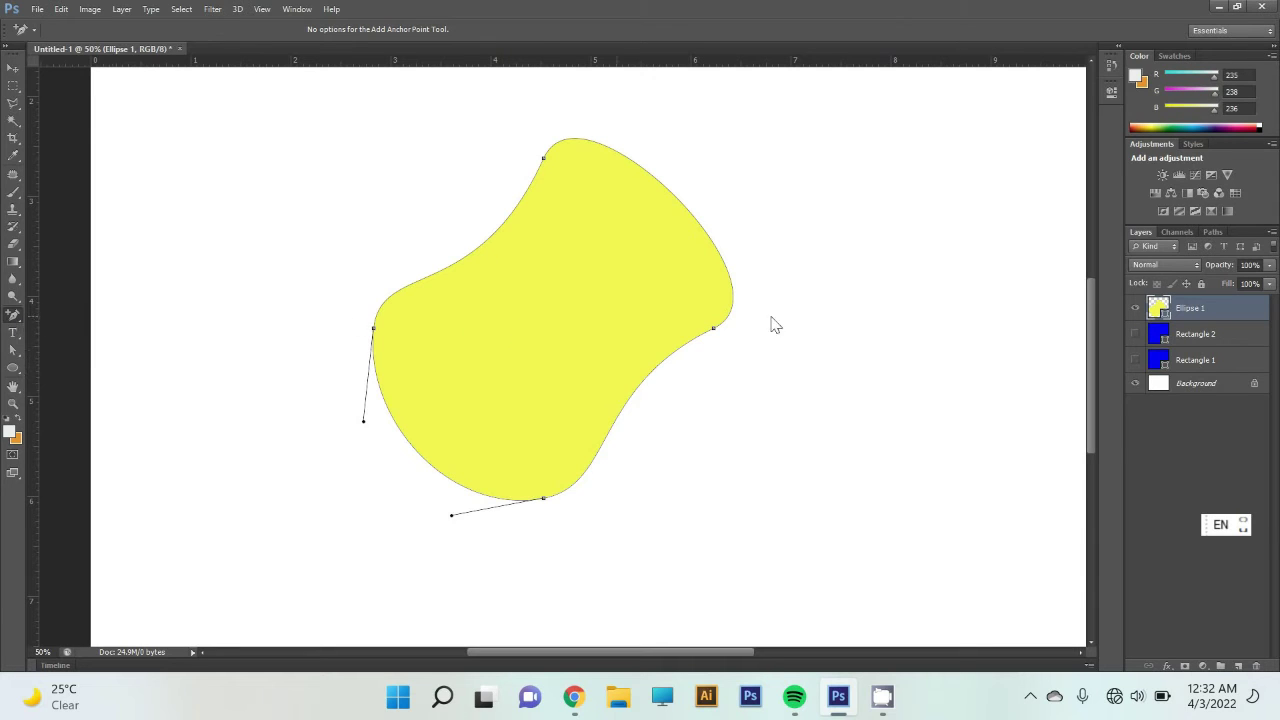
pyautogui.click(480, 245)
# Try pulling the added anchor point inward to deepen the upper-left dent, and undo the move.
pyautogui.moveTo(480, 247); pyautogui.dragTo(484, 255)
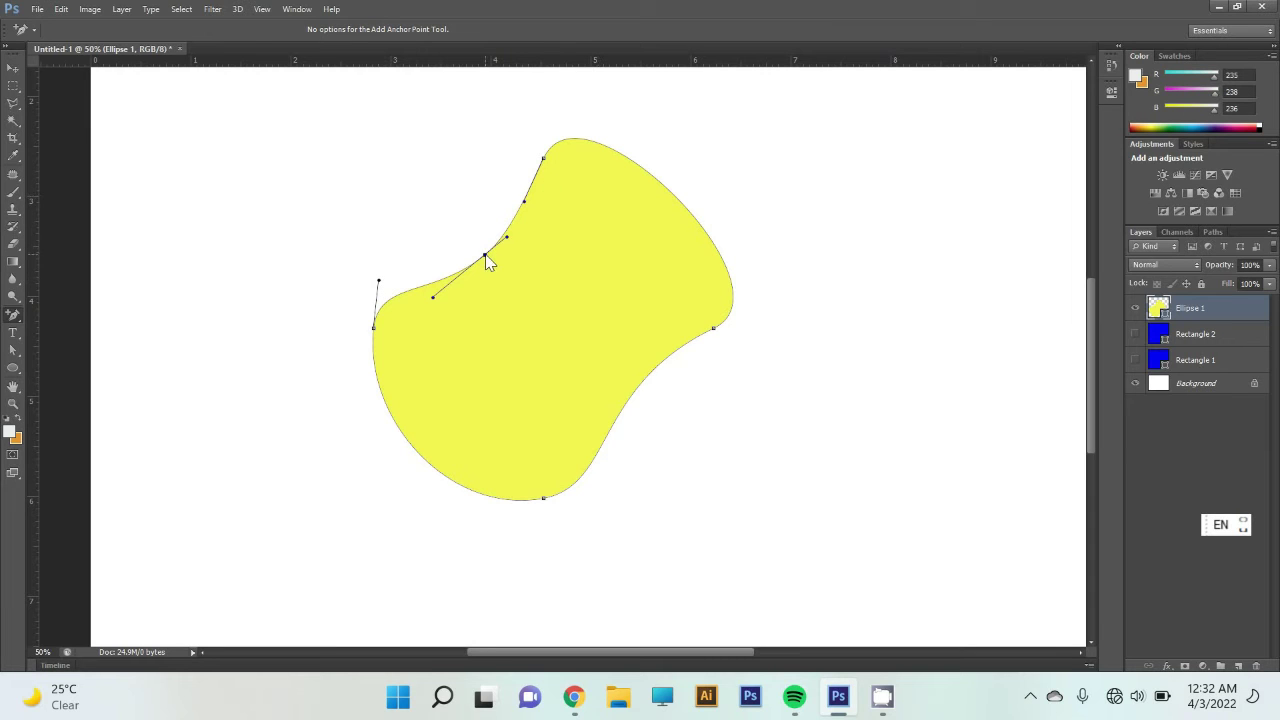
pyautogui.moveTo(485, 258); pyautogui.dragTo(501, 292)
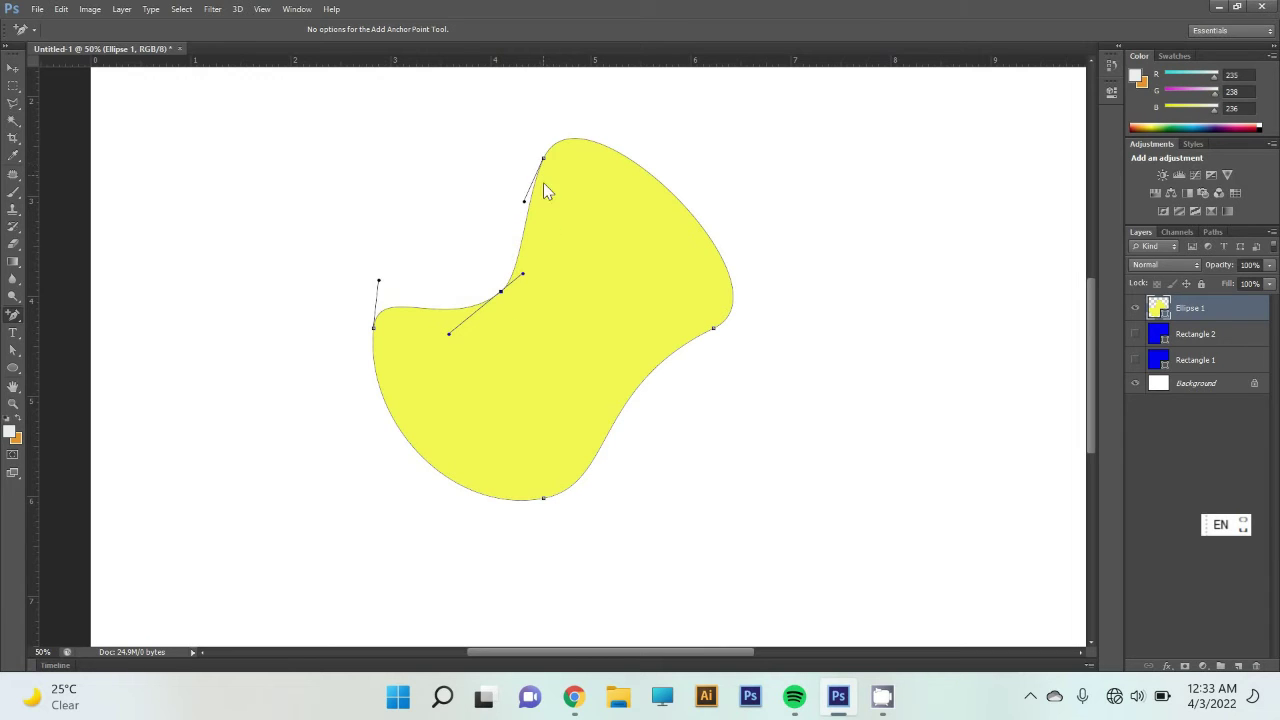
pyautogui.hotkey('ctrl', 'z')
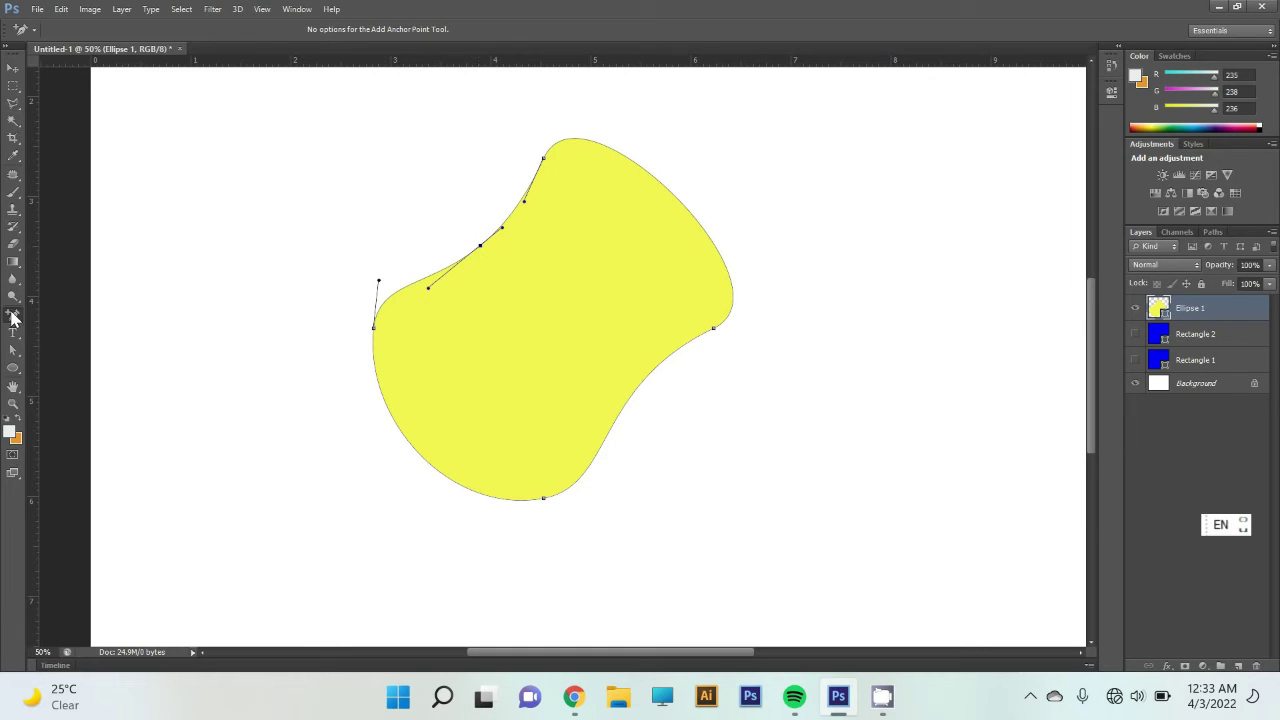
# Delete the added anchor point on the upper-left curve and re-form the dent by pulling the top anchor point's direction handle inward.
pyautogui.rightClick(14, 318)
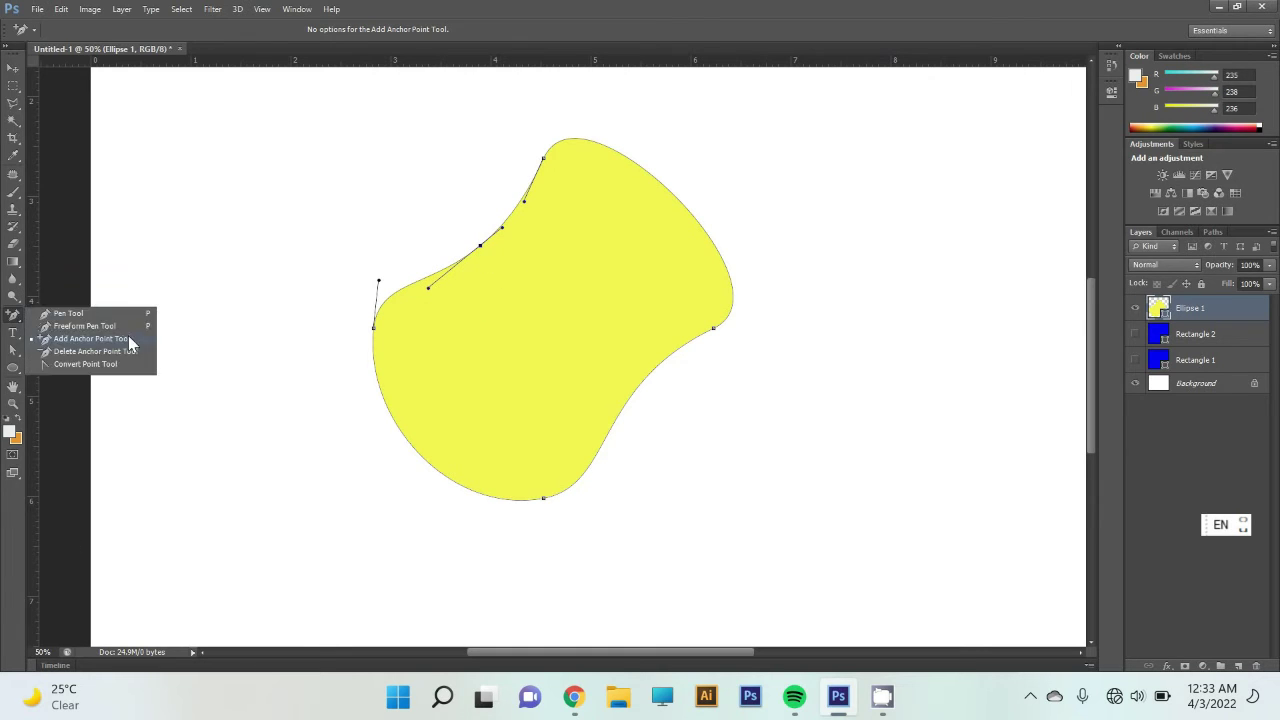
pyautogui.click(77, 352)
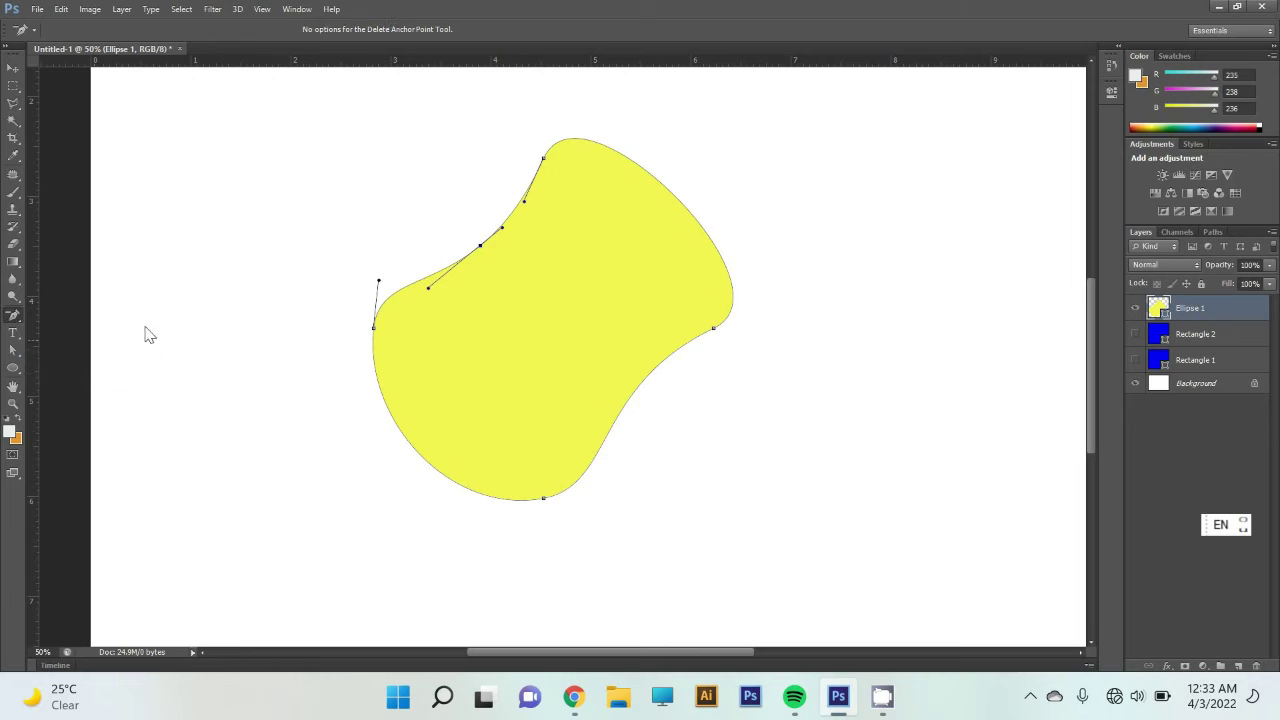
pyautogui.click(480, 246)
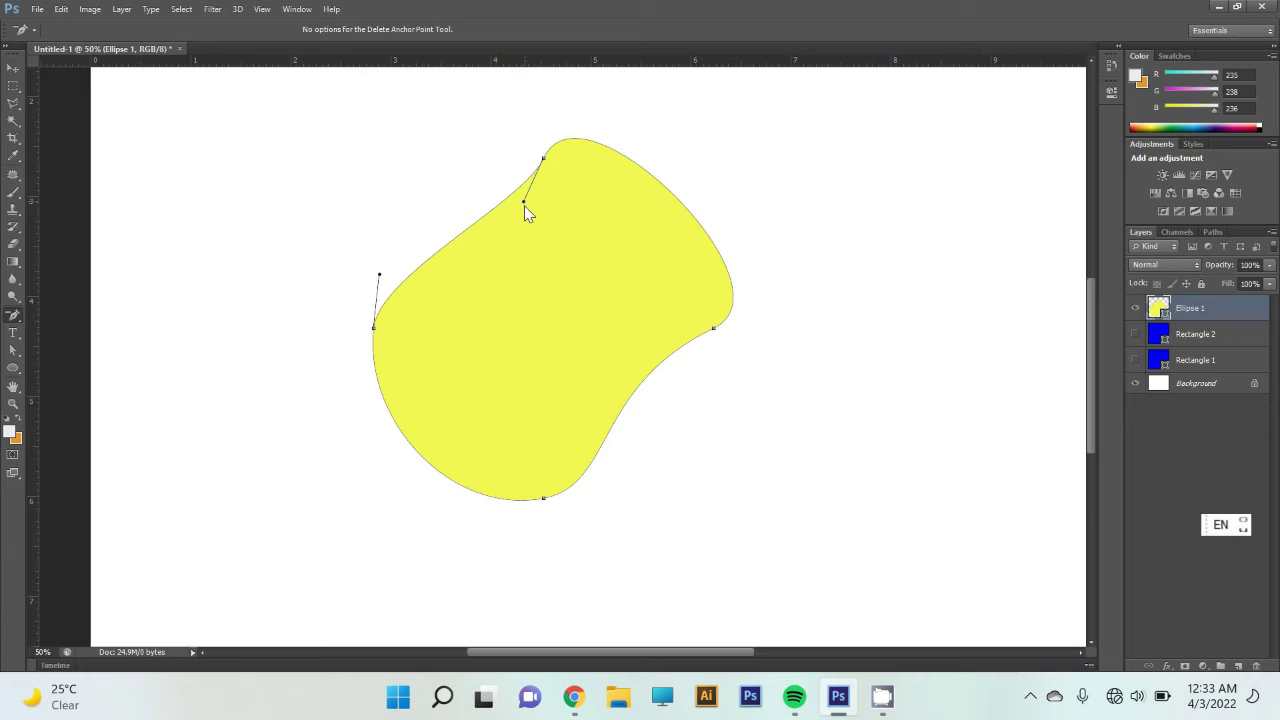
pyautogui.moveTo(522, 204); pyautogui.dragTo(501, 279)
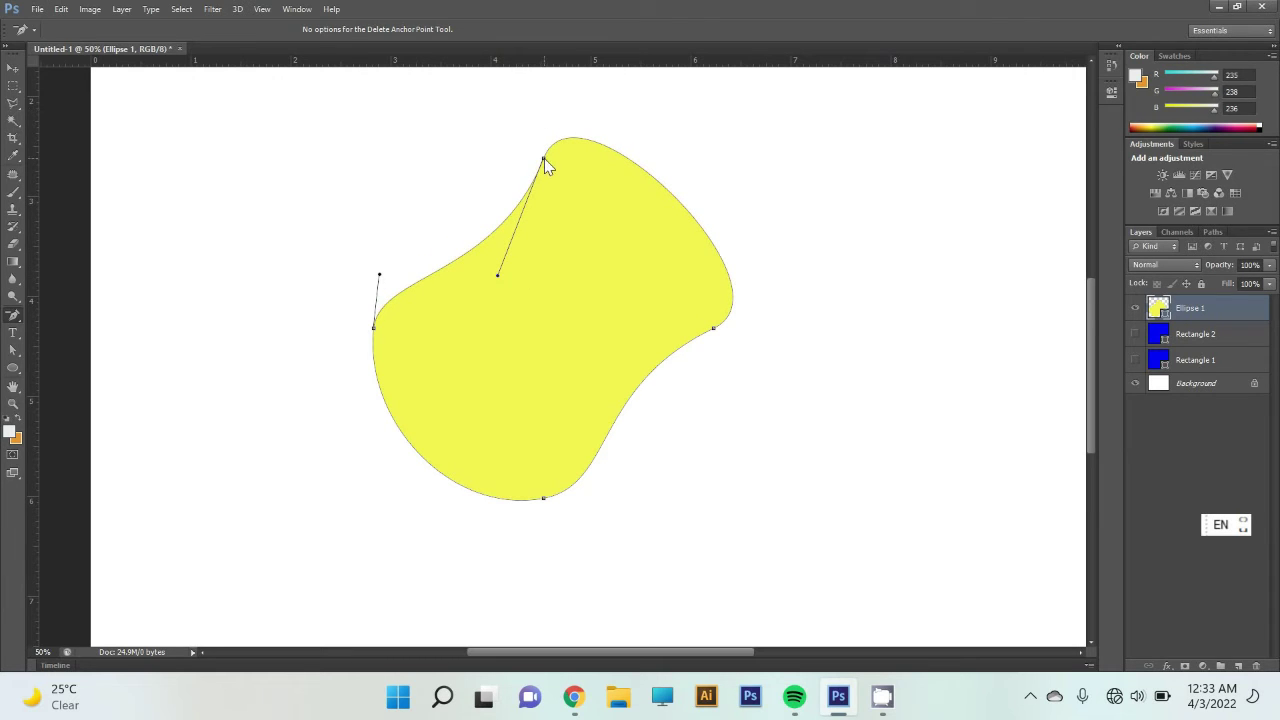
# Try deleting the shape's top anchor point and its bottom anchor point, undoing each deletion.
pyautogui.click(544, 158)
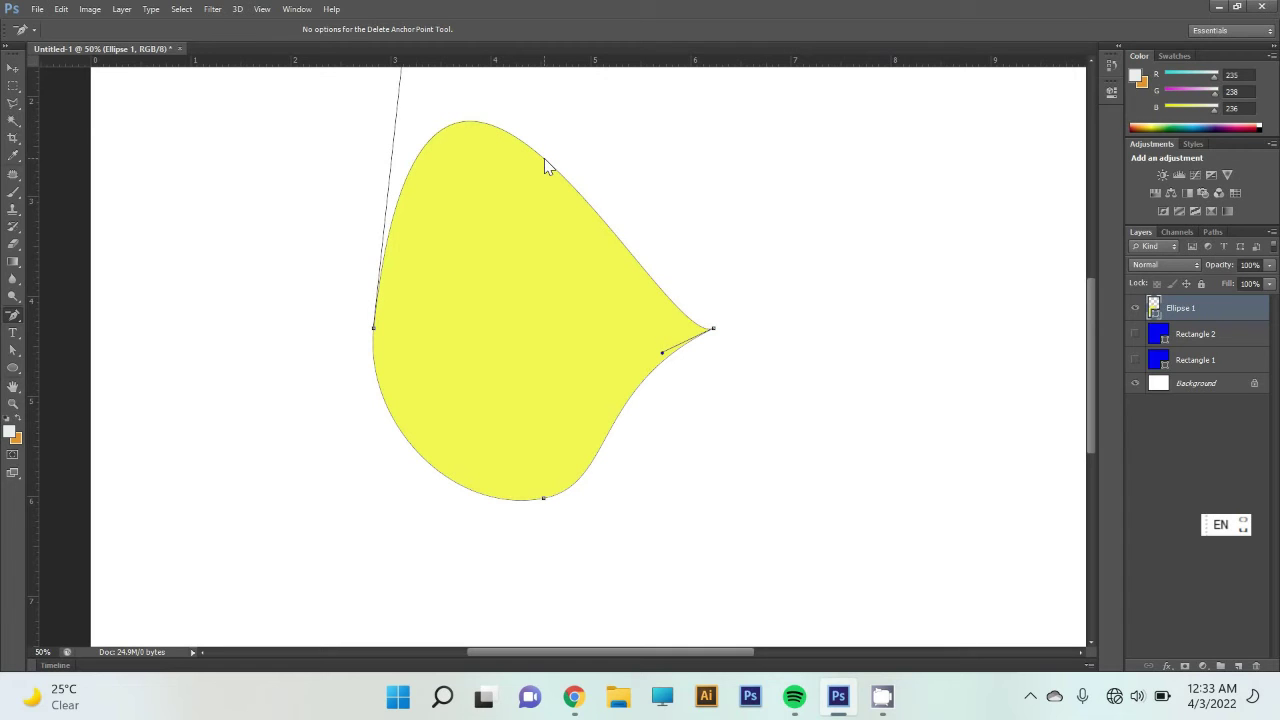
pyautogui.hotkey('ctrl', 'z')
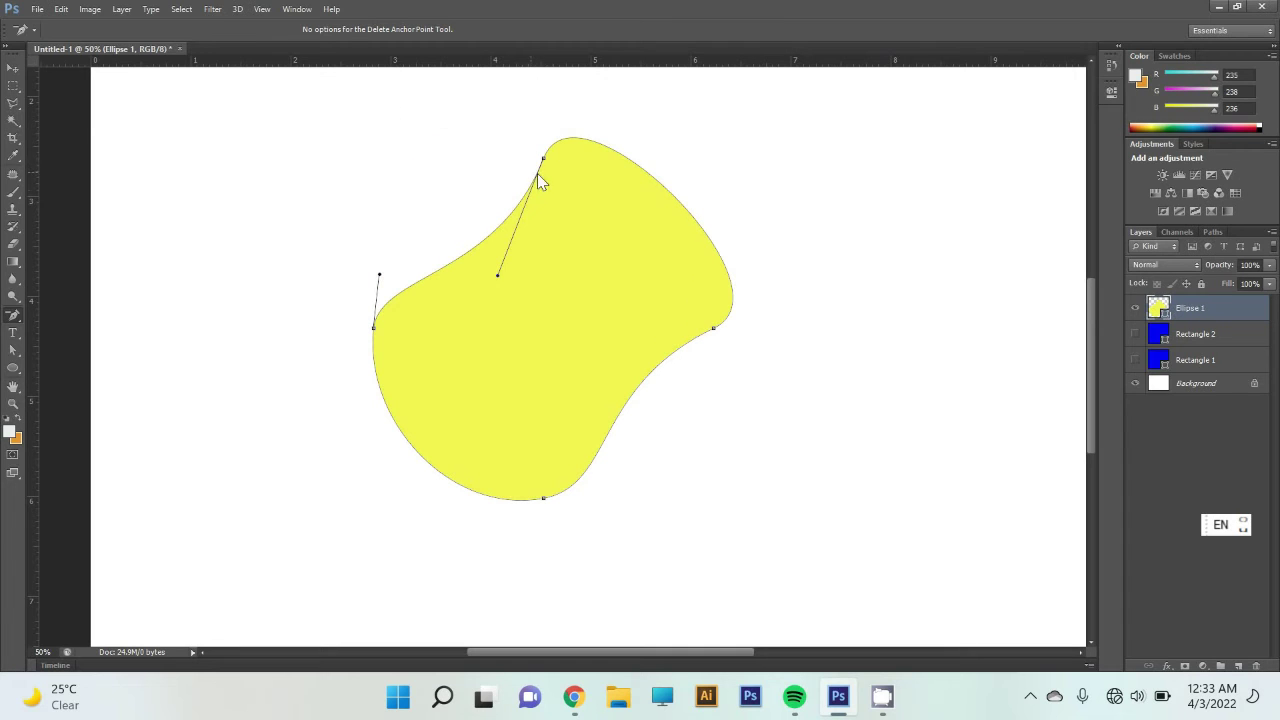
pyautogui.click(544, 498)
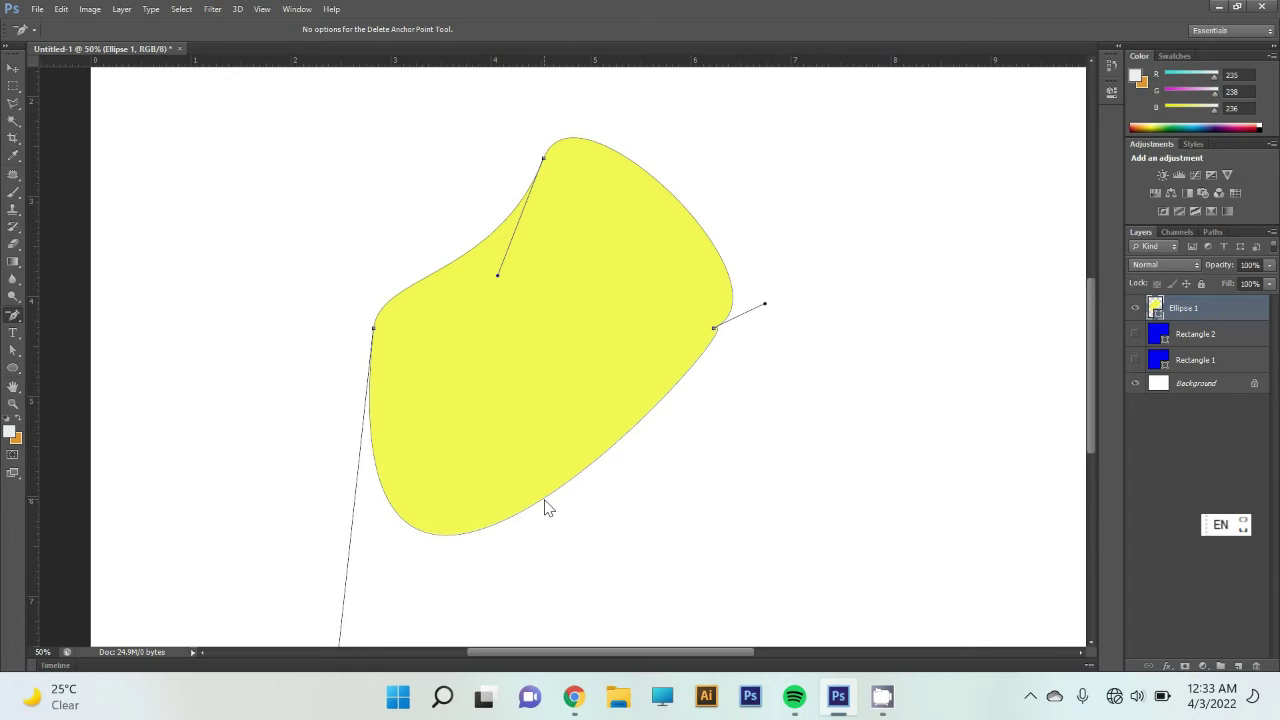
pyautogui.hotkey('ctrl', 'z')
# Try converting the yellow shape's top anchor point to a corner point, and restore its smooth curve.
pyautogui.rightClick(13, 316)
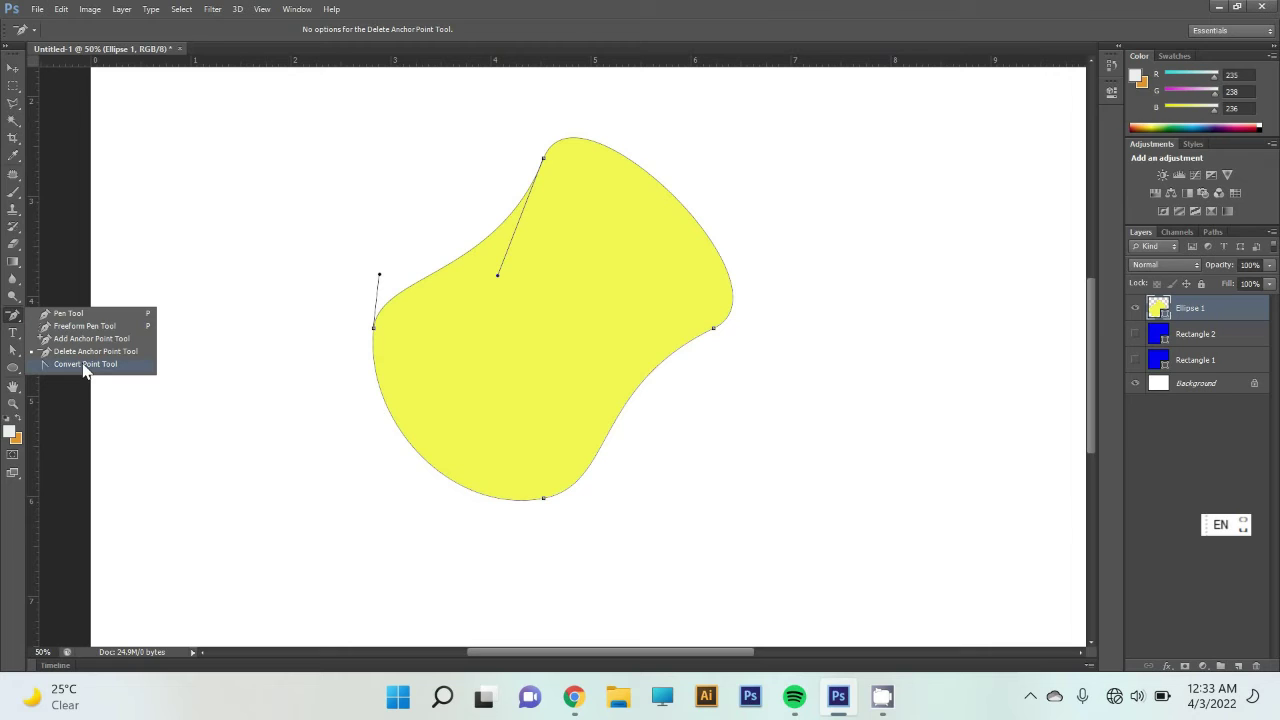
pyautogui.click(86, 365)
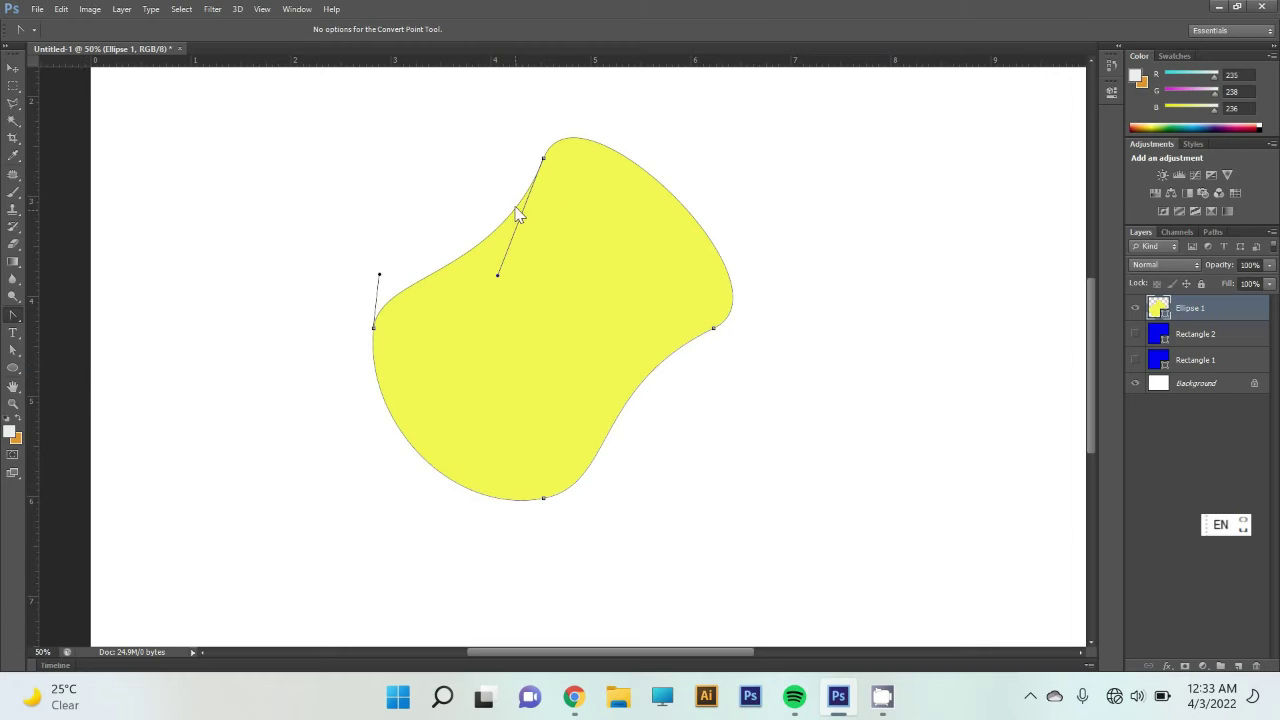
pyautogui.click(544, 157)
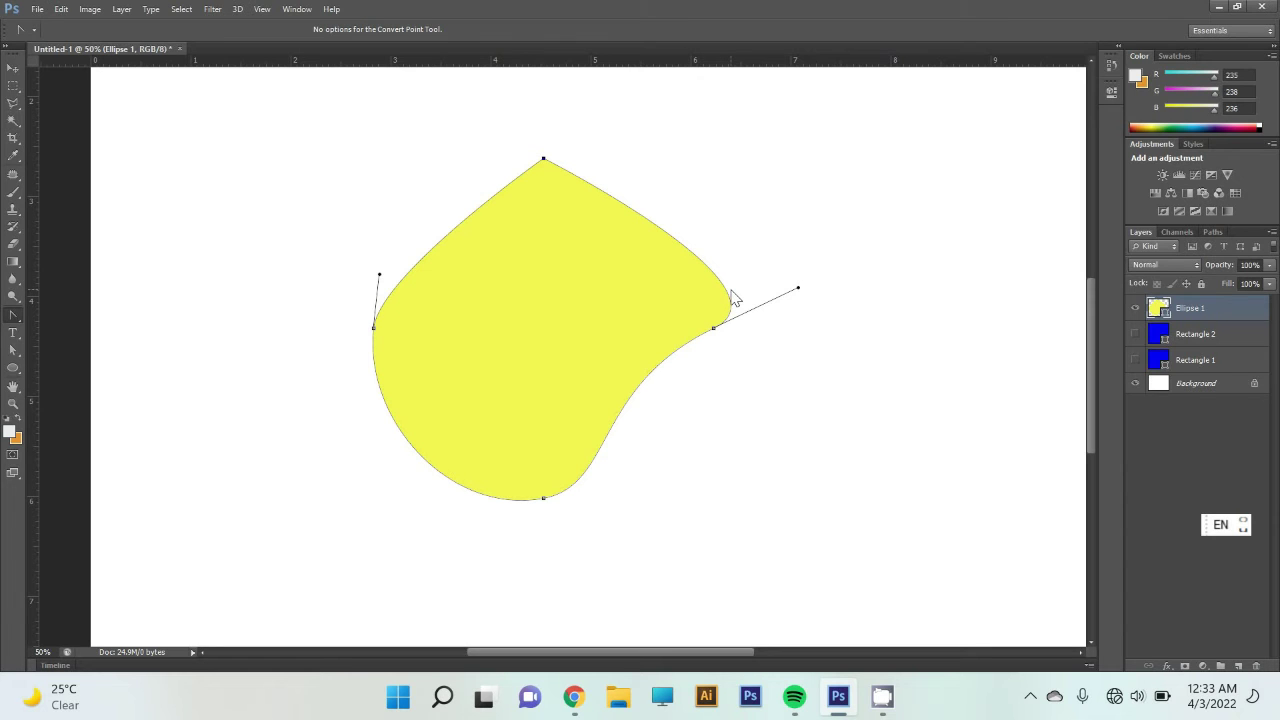
pyautogui.moveTo(544, 158); pyautogui.dragTo(577, 70)
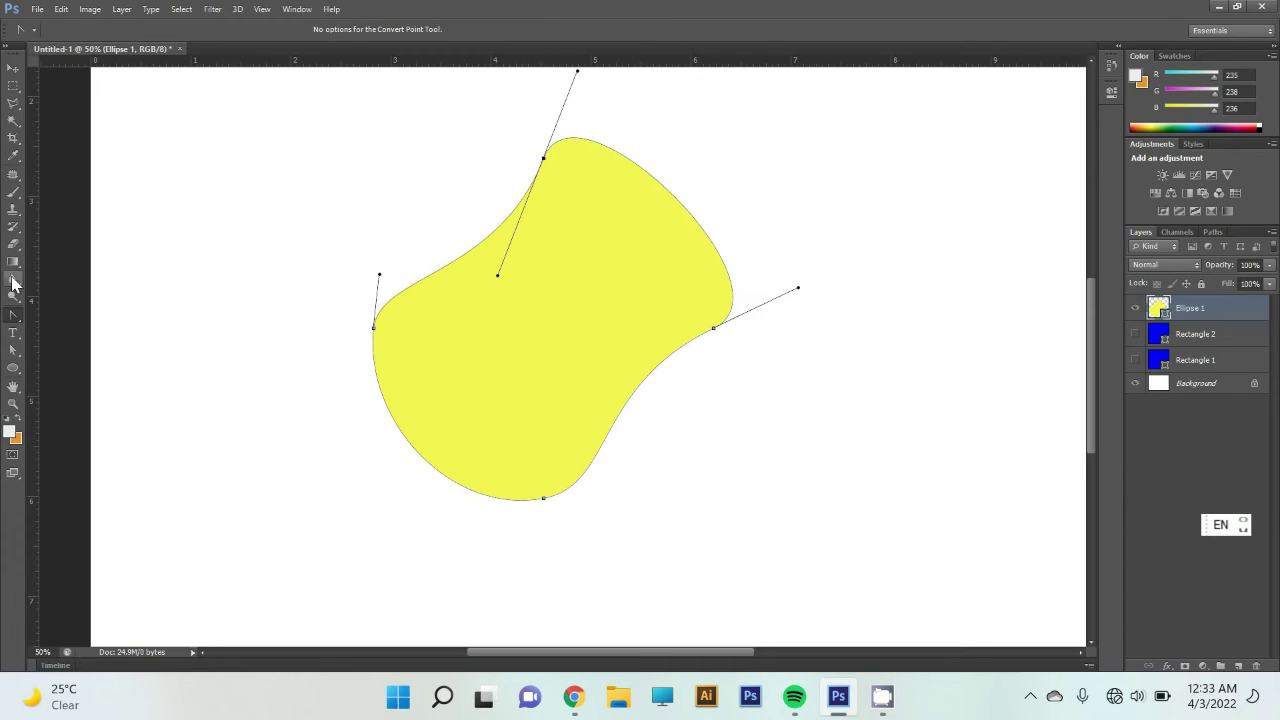
# Try removing the yellow shape's top anchor point with the Delete Anchor Point Tool, and undo the deletion.
pyautogui.click(13, 318)
pyautogui.click(65, 352)
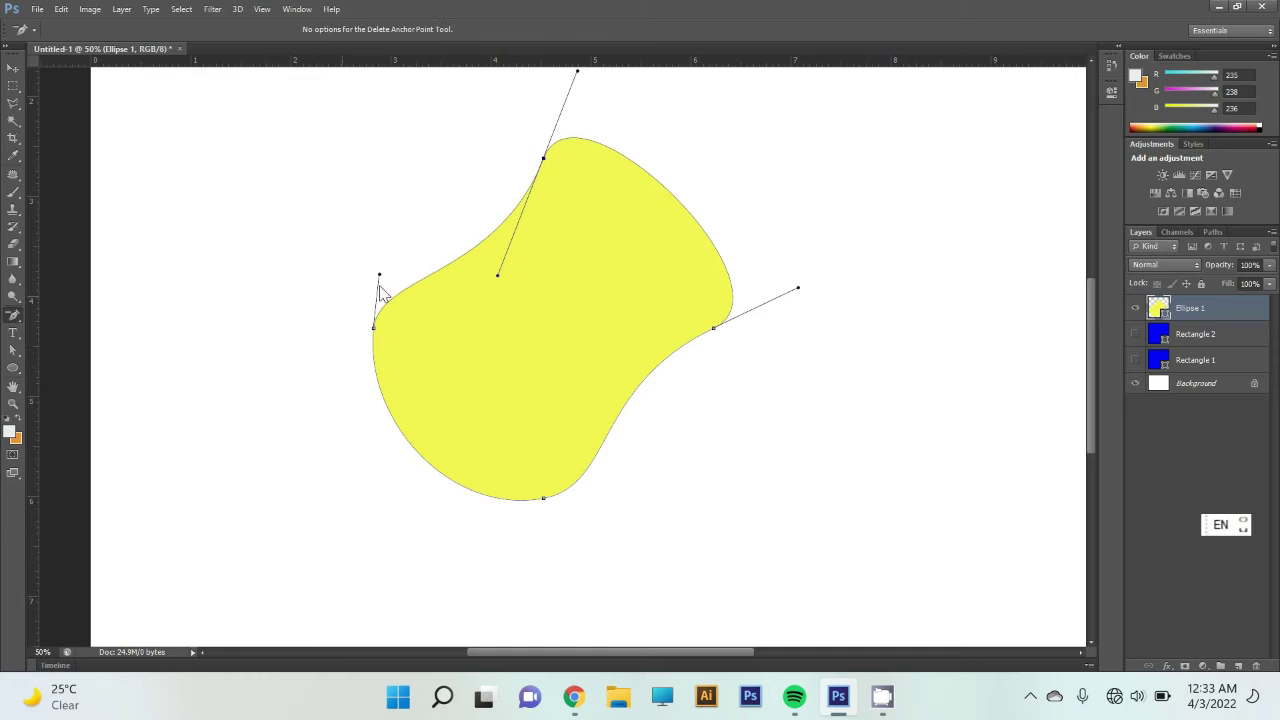
pyautogui.click(544, 158)
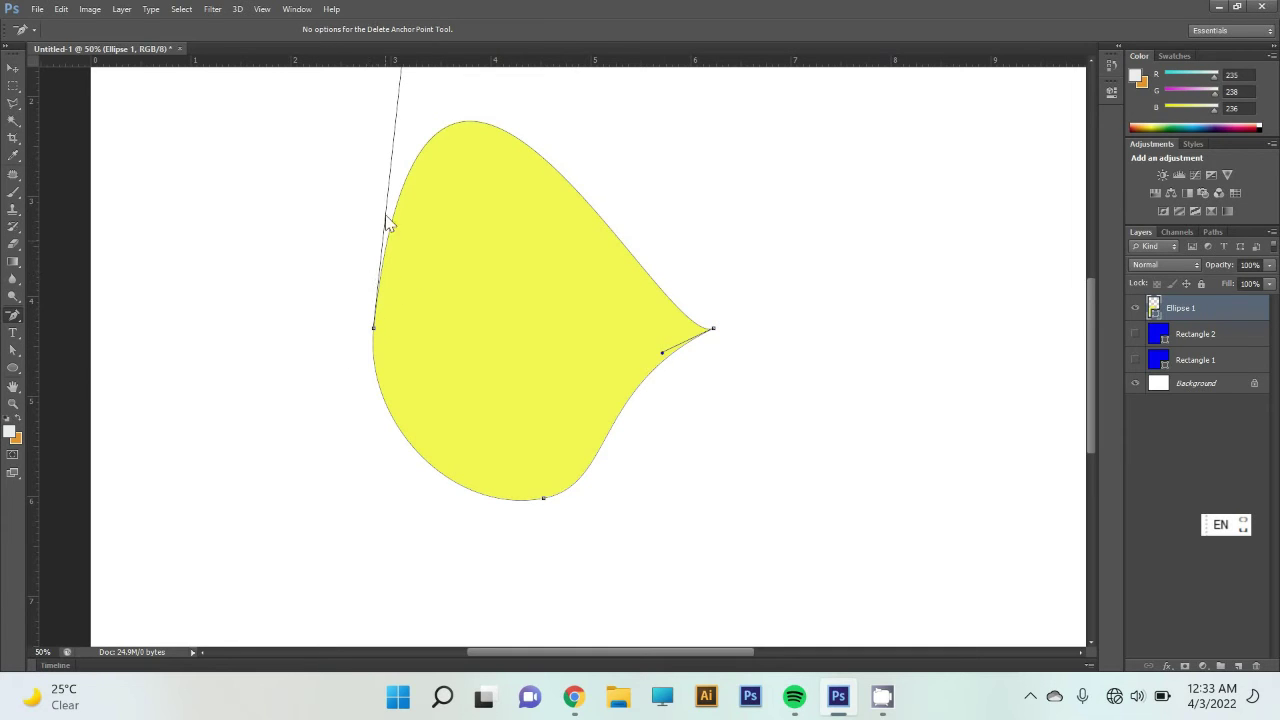
pyautogui.scroll(2, 415, 245)
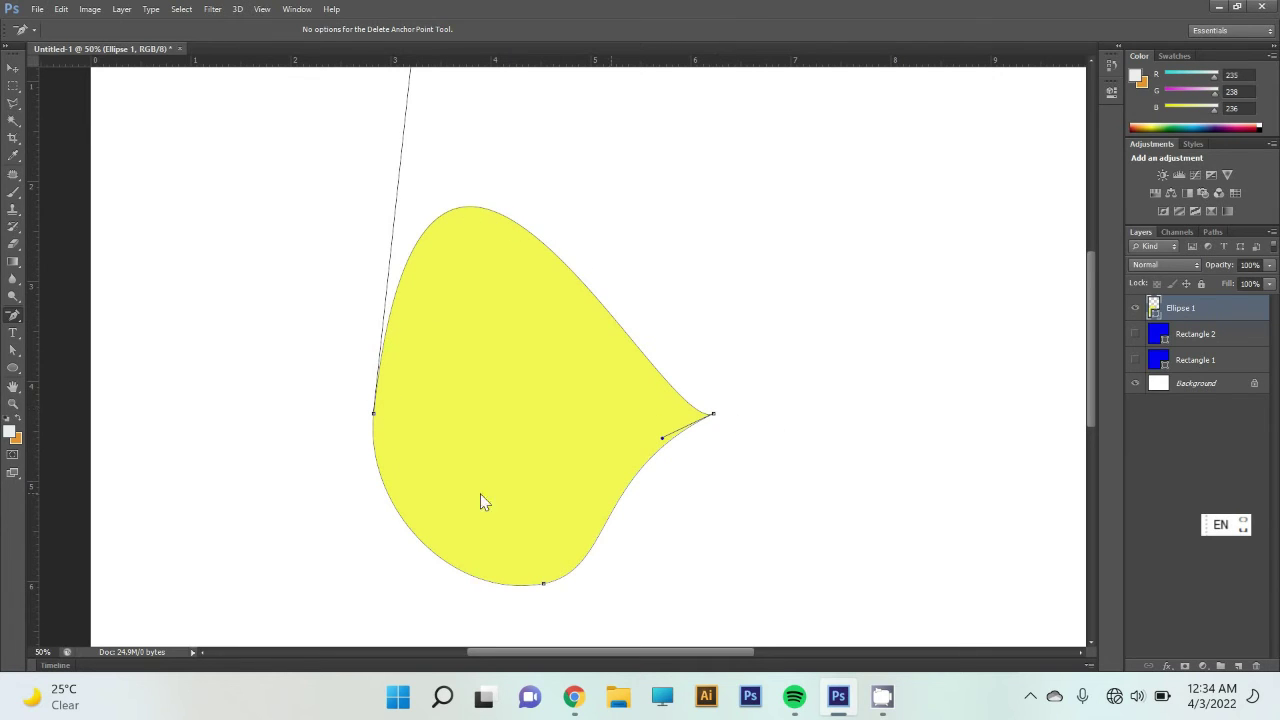
pyautogui.hotkey('ctrl', 'z')
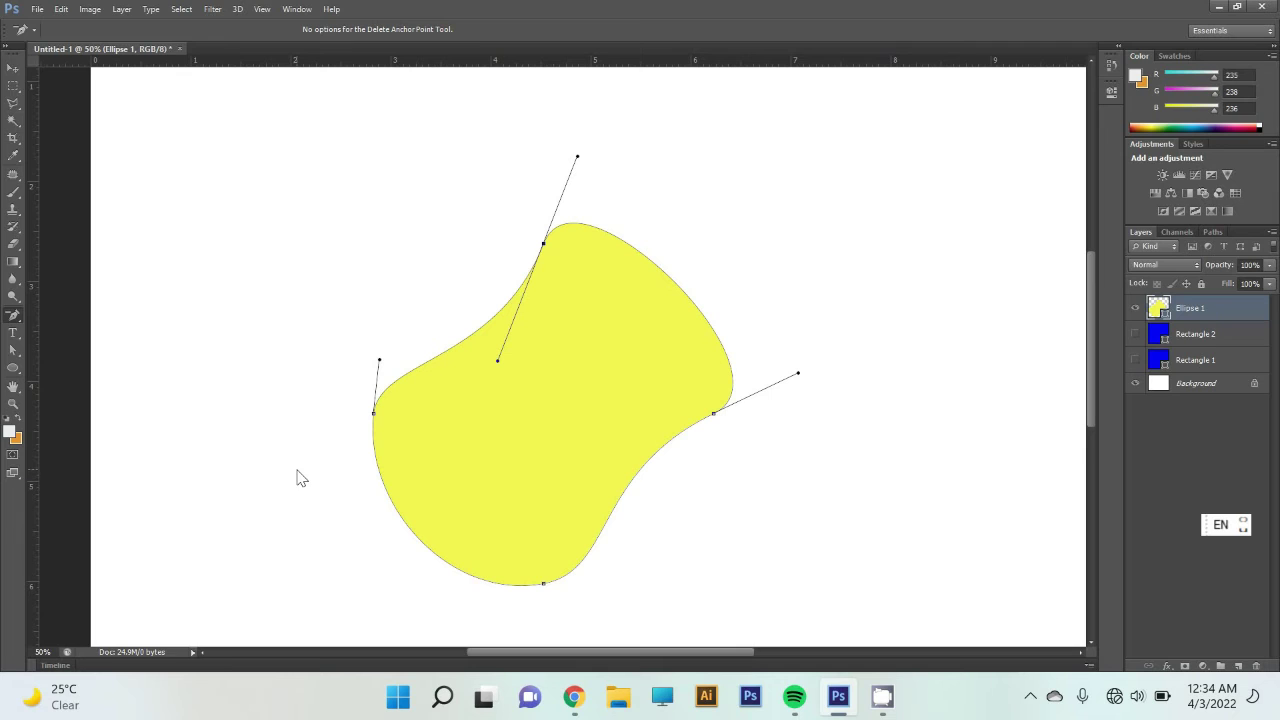
# Convert the yellow shape's top anchor point to a sharp corner with the Convert Point Tool.
pyautogui.rightClick(13, 314)
pyautogui.click(70, 365)
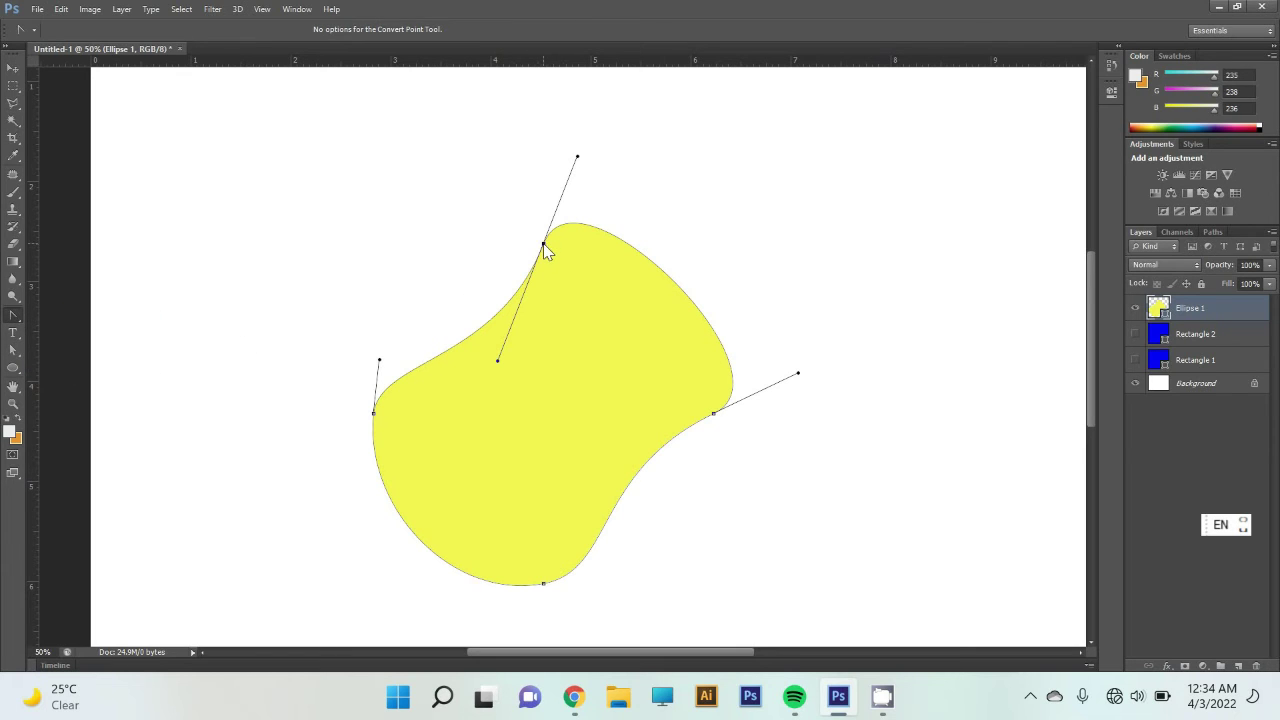
pyautogui.click(543, 244)
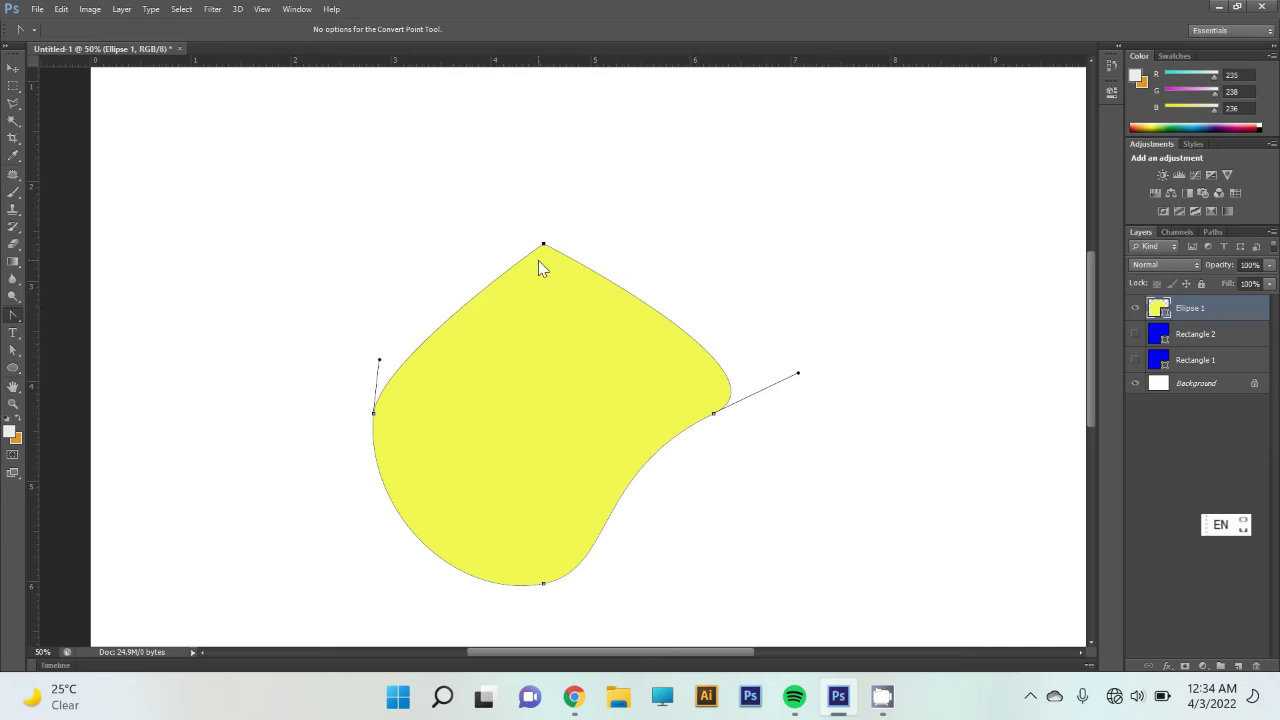
pyautogui.rightClick(16, 317)
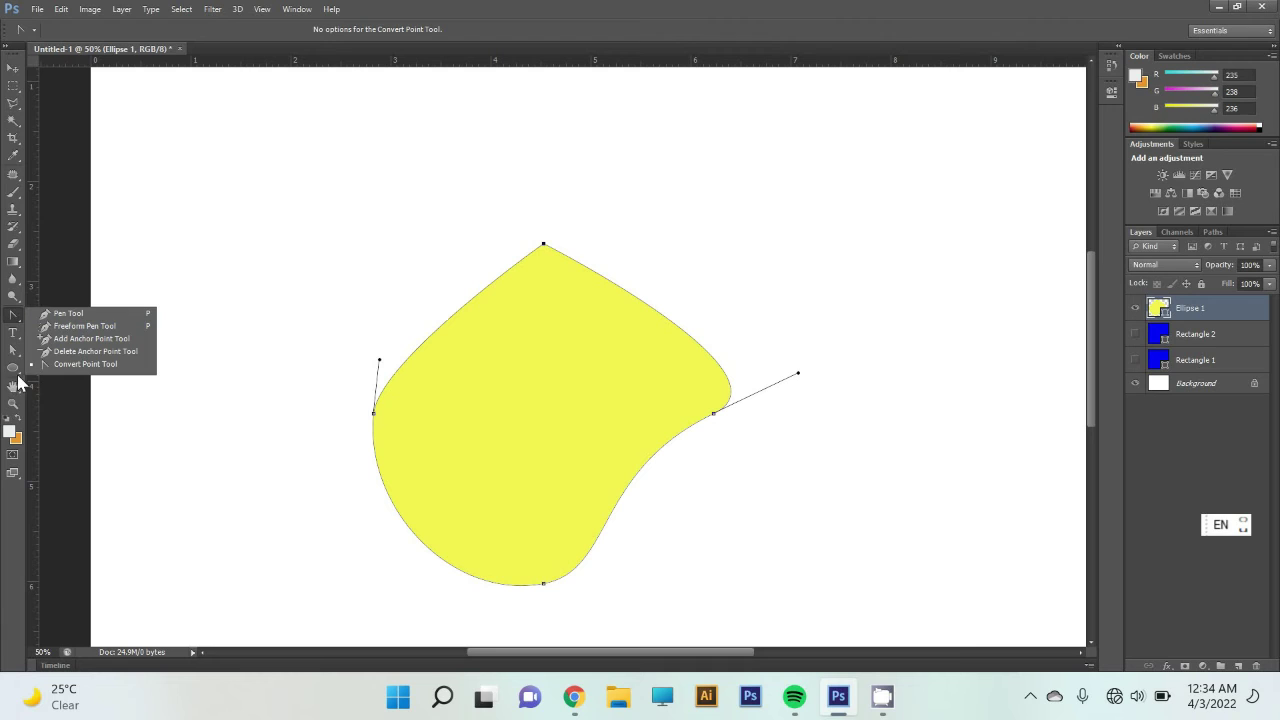
pyautogui.click(16, 318)
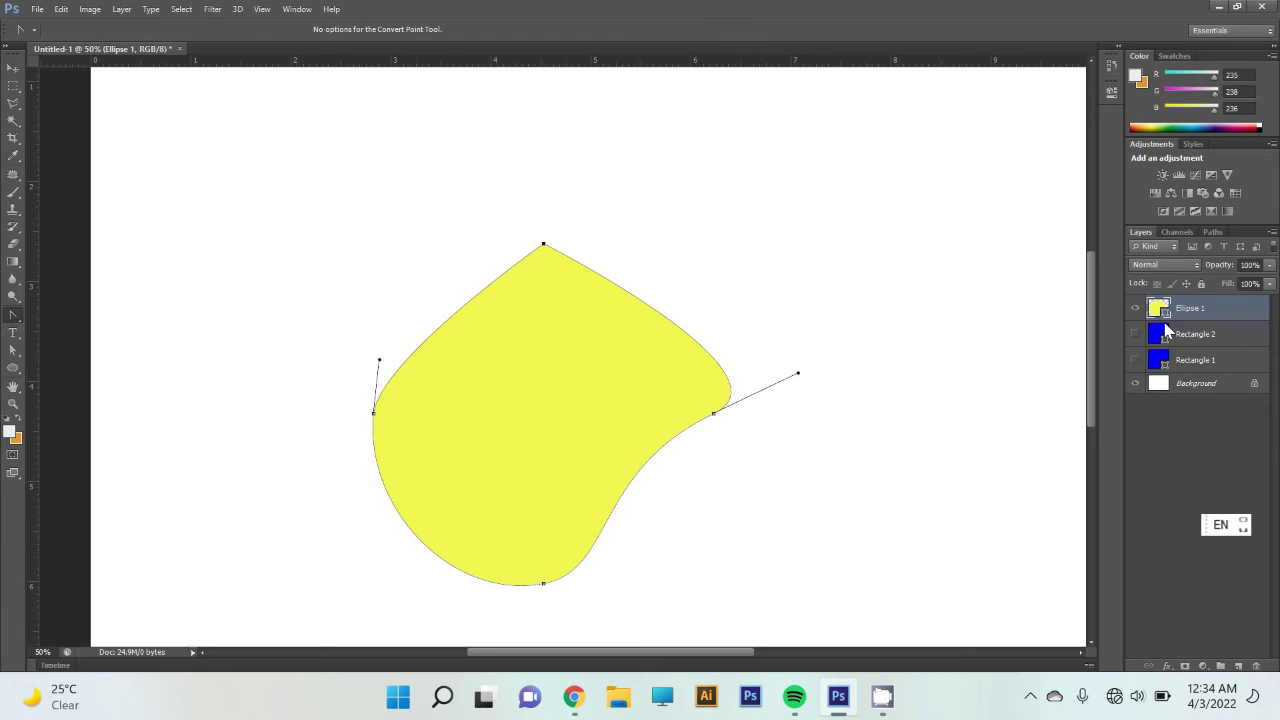
# Show the Rectangle 2 layer in place of Ellipse 1, and move the blue square up and slightly to the left.
pyautogui.click(1135, 308)
pyautogui.click(1136, 336)
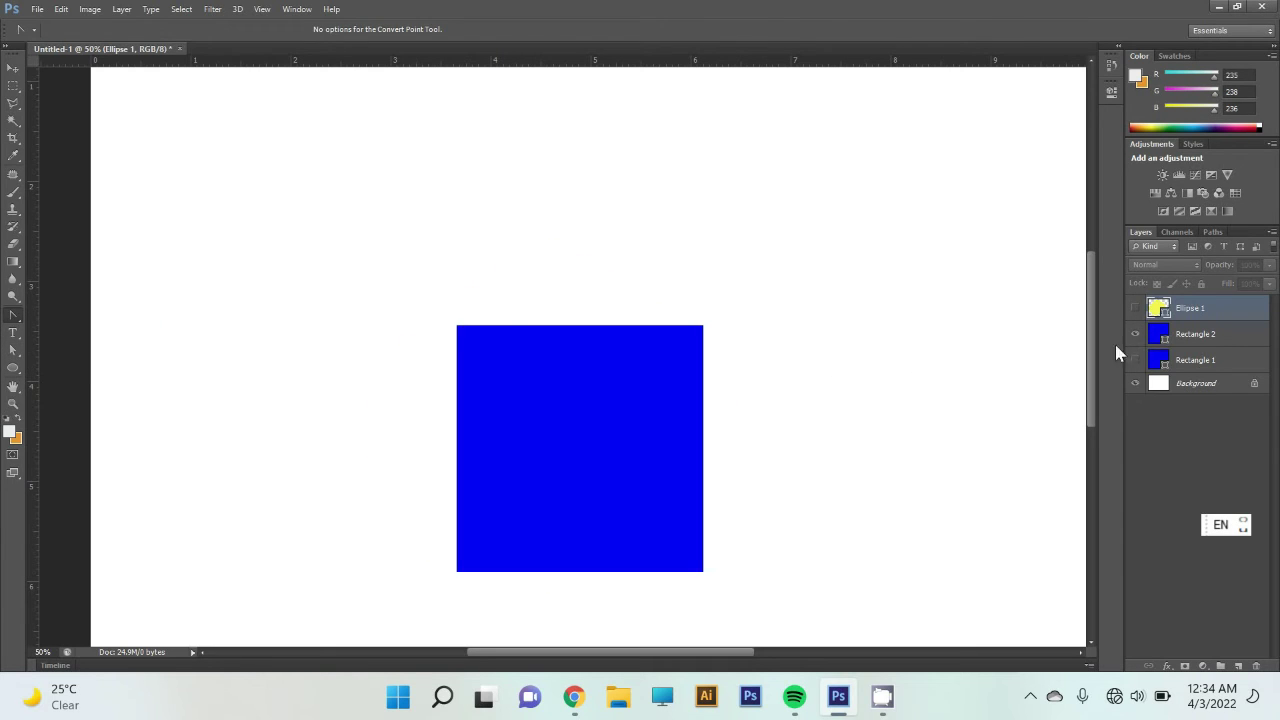
pyautogui.click(541, 435)
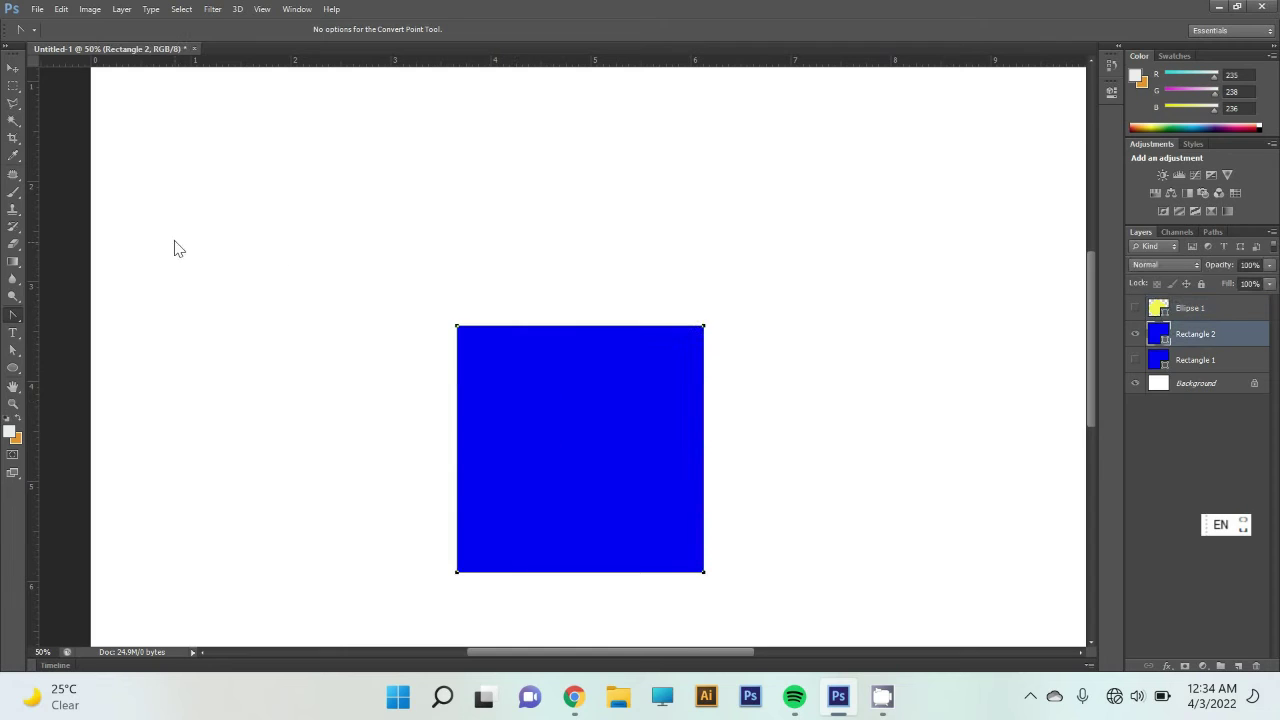
pyautogui.click(13, 68)
pyautogui.moveTo(598, 446); pyautogui.dragTo(580, 374)
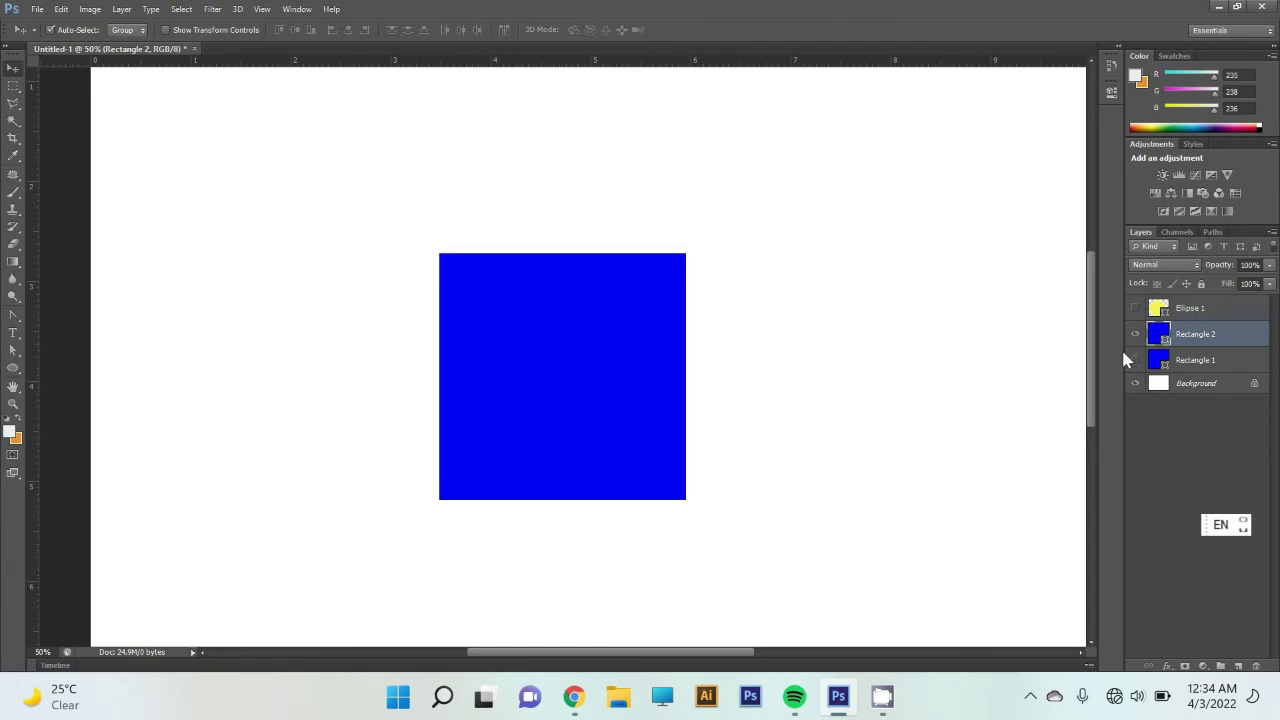
# Try deleting the blue square's upper-left and upper-right anchor points, undoing each deletion.
pyautogui.press('a')
pyautogui.click(13, 318)
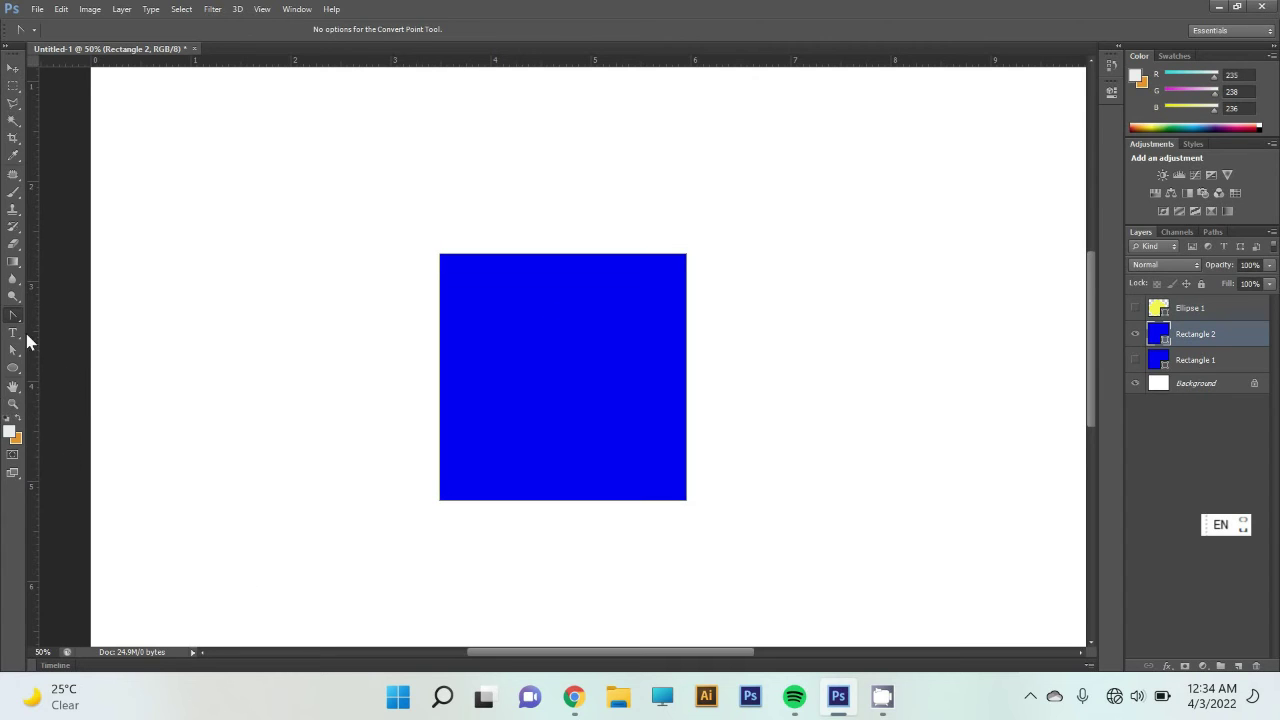
pyautogui.click(441, 256)
pyautogui.click(12, 316)
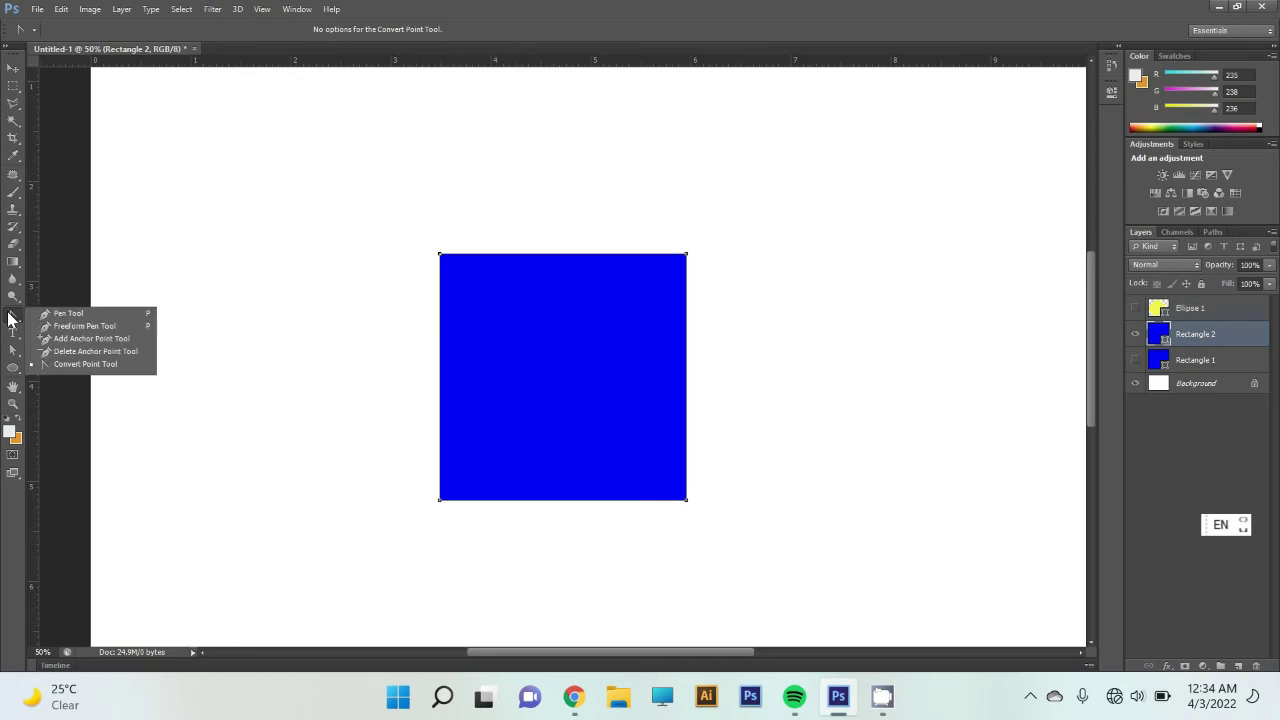
pyautogui.click(72, 353)
pyautogui.click(440, 254)
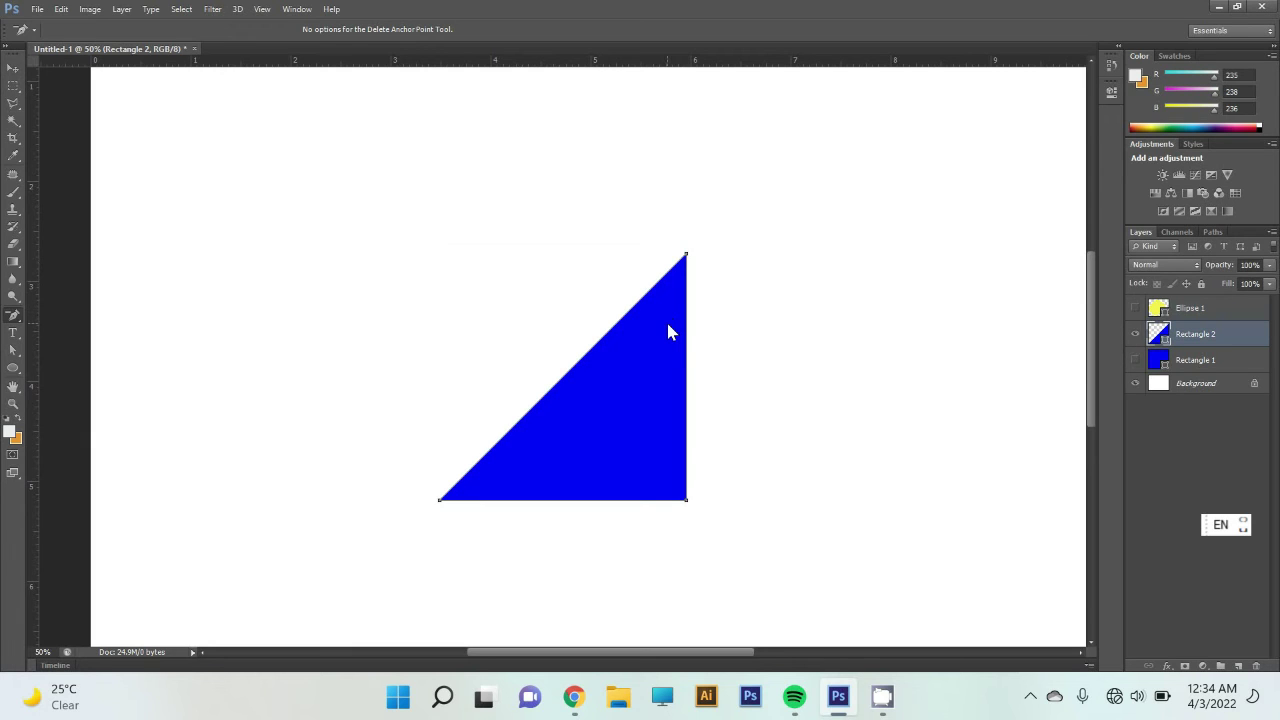
pyautogui.hotkey('ctrl', 'z')
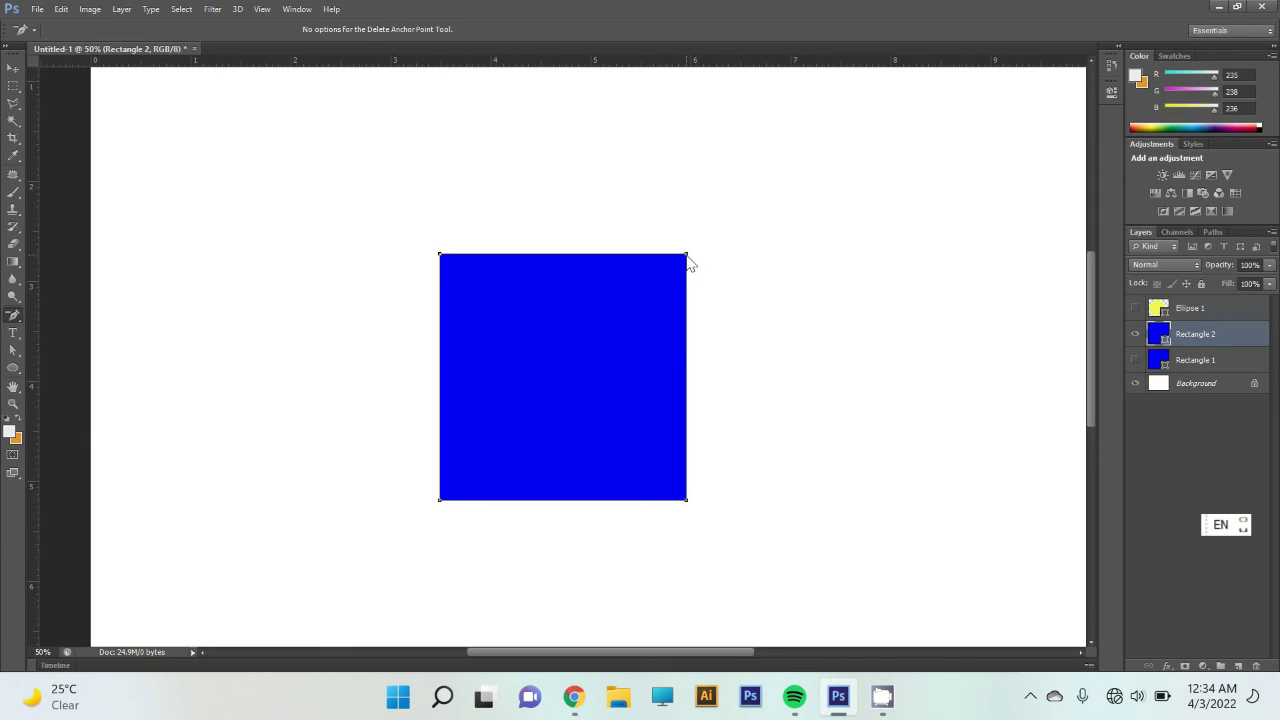
pyautogui.click(686, 255)
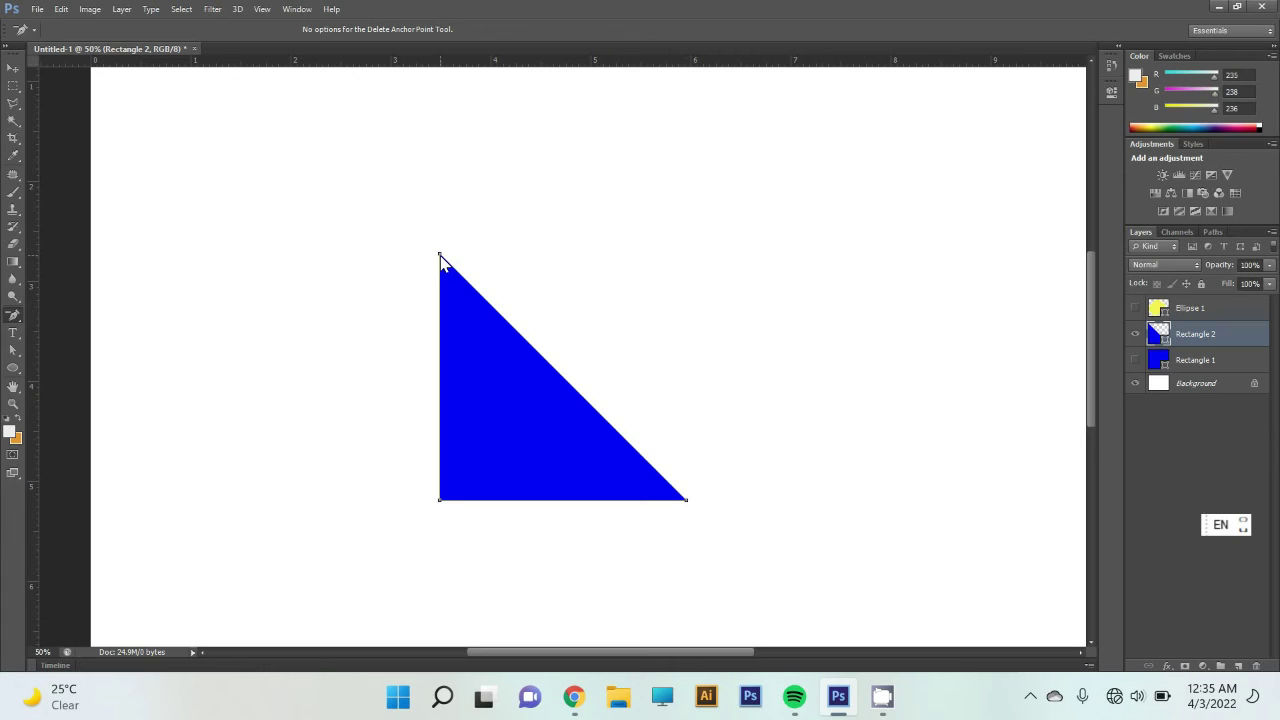
pyautogui.hotkey('ctrl', 'z')
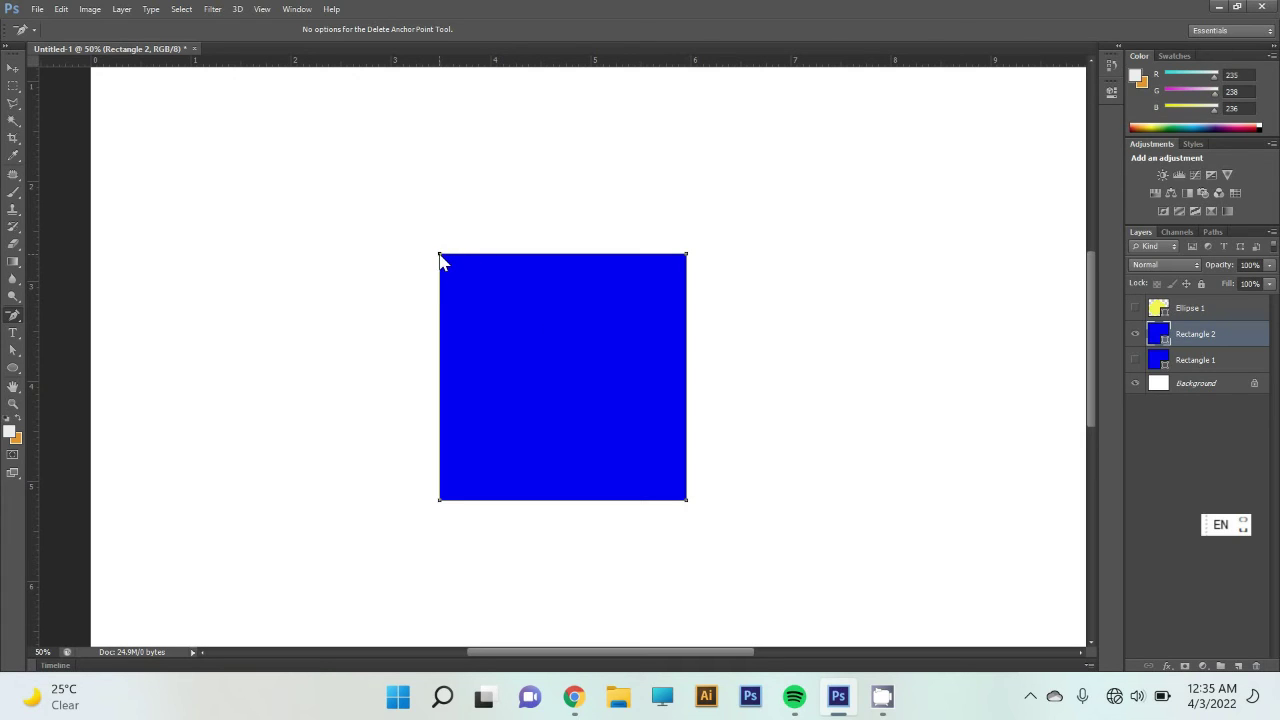
# Reshape the blue square by pulling both upper corner points outward and its lower-right corner point inward.
pyautogui.moveTo(440, 255); pyautogui.dragTo(400, 212)
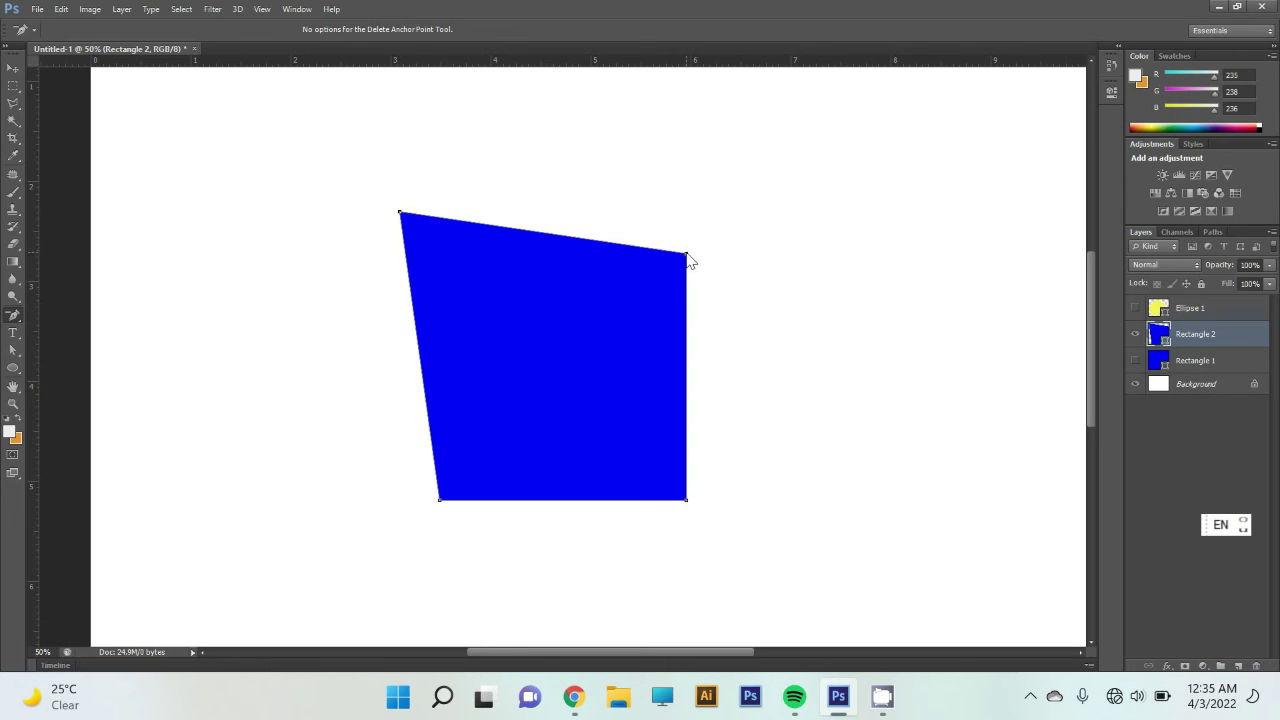
pyautogui.click(12, 354)
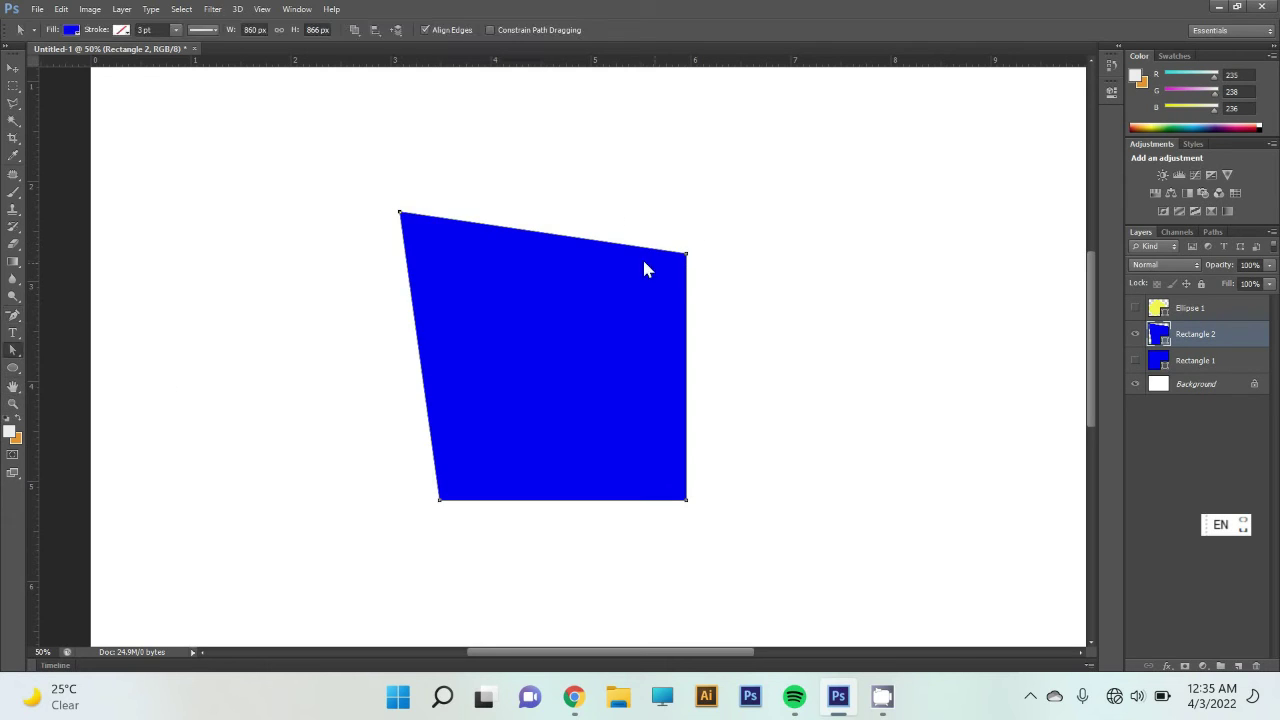
pyautogui.moveTo(686, 257); pyautogui.dragTo(795, 212)
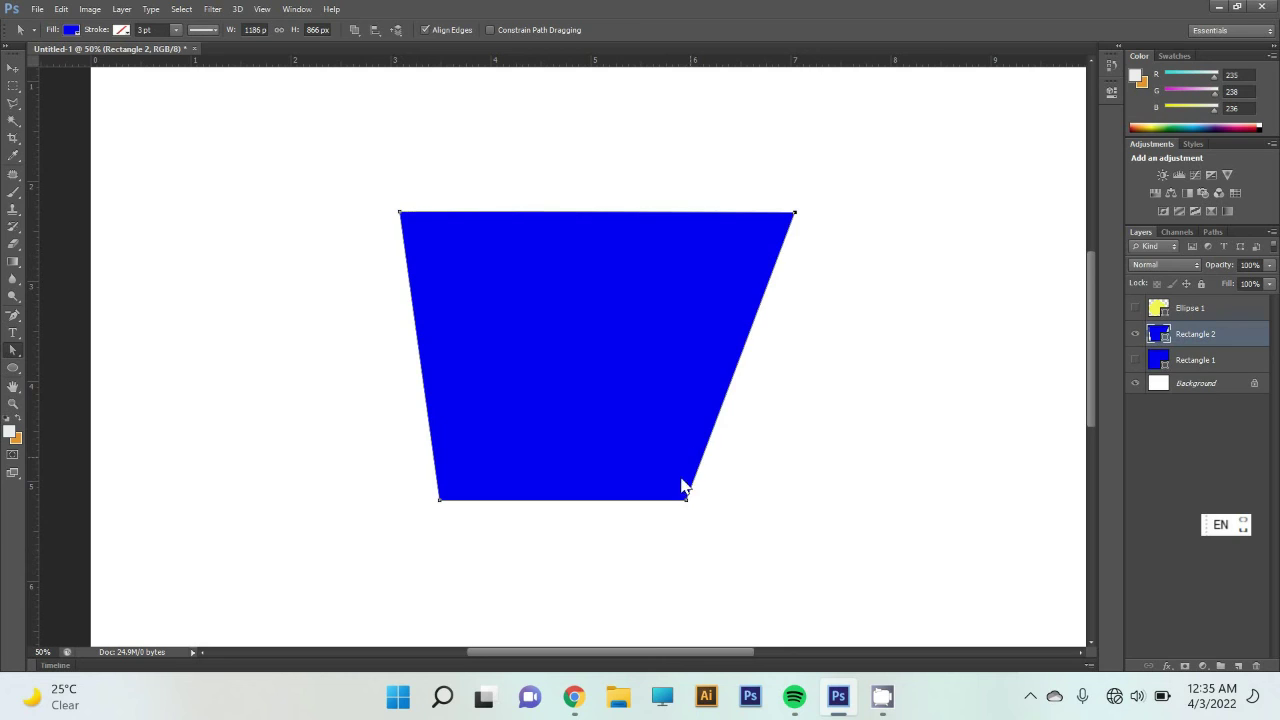
pyautogui.moveTo(686, 500); pyautogui.dragTo(588, 467)
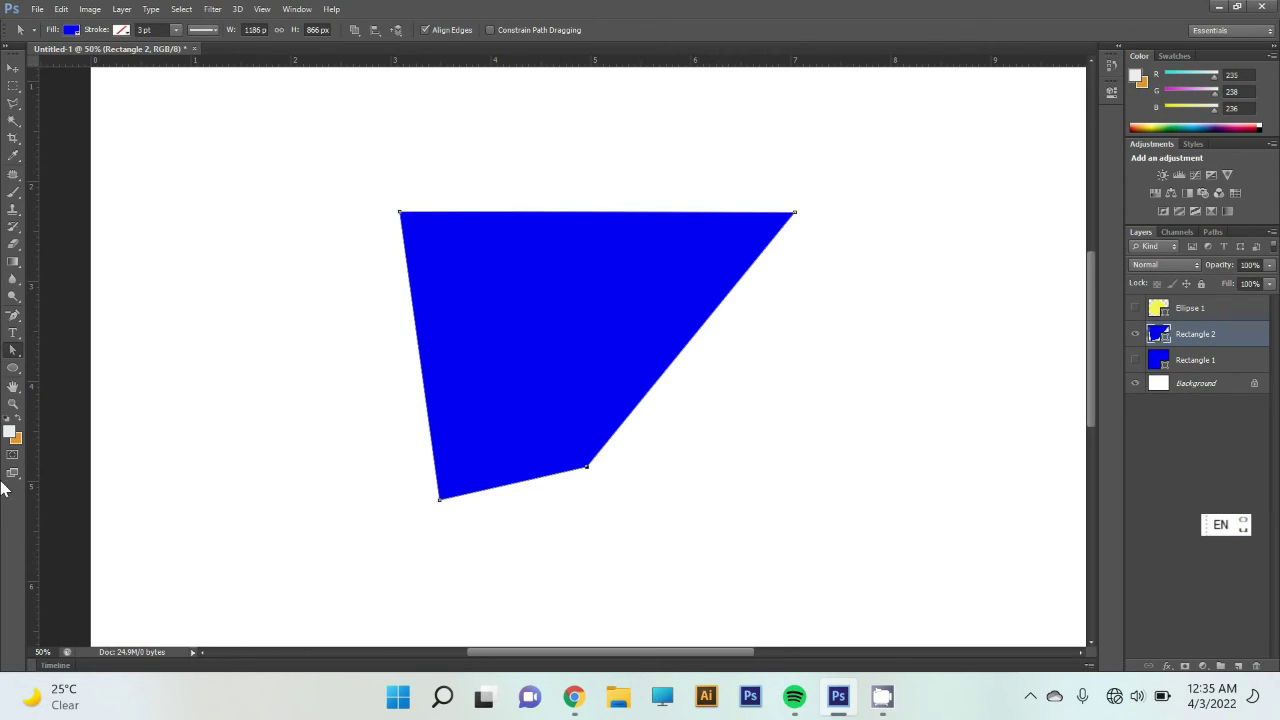
# Try deleting the blue shape's lower-right anchor point, and undo the deletion.
pyautogui.click(13, 318)
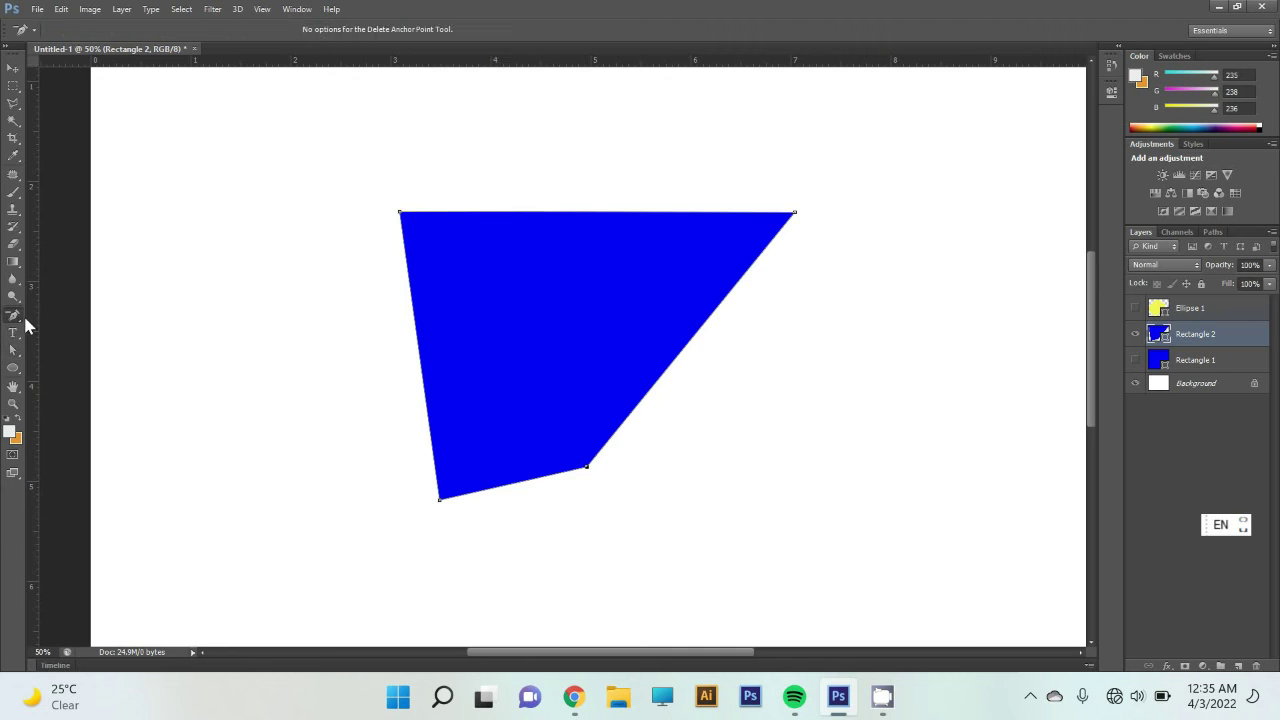
pyautogui.click(587, 468)
pyautogui.hotkey('ctrl', 'z')
# Try drawing from the blue shape's slanted right edge with the Freeform Pen Tool, and undo the stroke.
pyautogui.rightClick(12, 320)
pyautogui.click(69, 328)
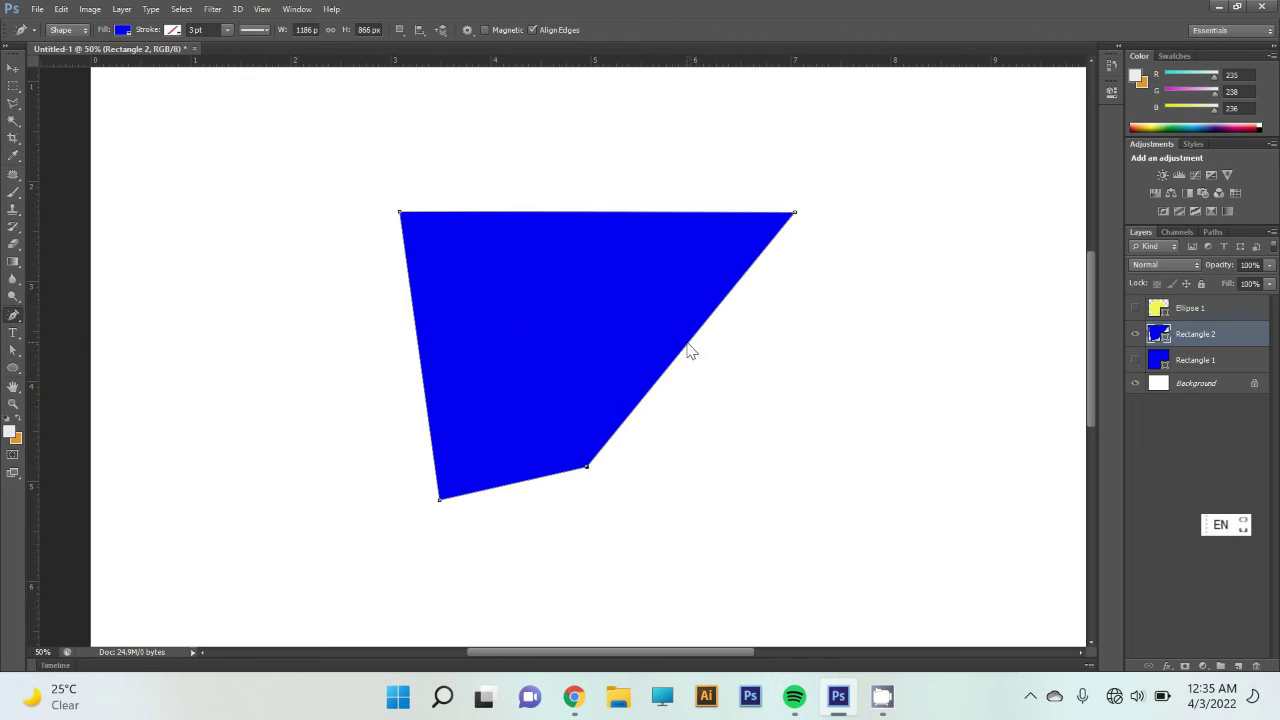
pyautogui.moveTo(686, 354)
pyautogui.mouseDown()
pyautogui.moveTo(716, 384)
pyautogui.moveTo(700, 418)
pyautogui.mouseUp()
pyautogui.hotkey('ctrl', 'z')
# Add an anchor point midway along the blue shape's slanted right edge and pull it outward into a rounded bulge.
pyautogui.rightClick(14, 318)
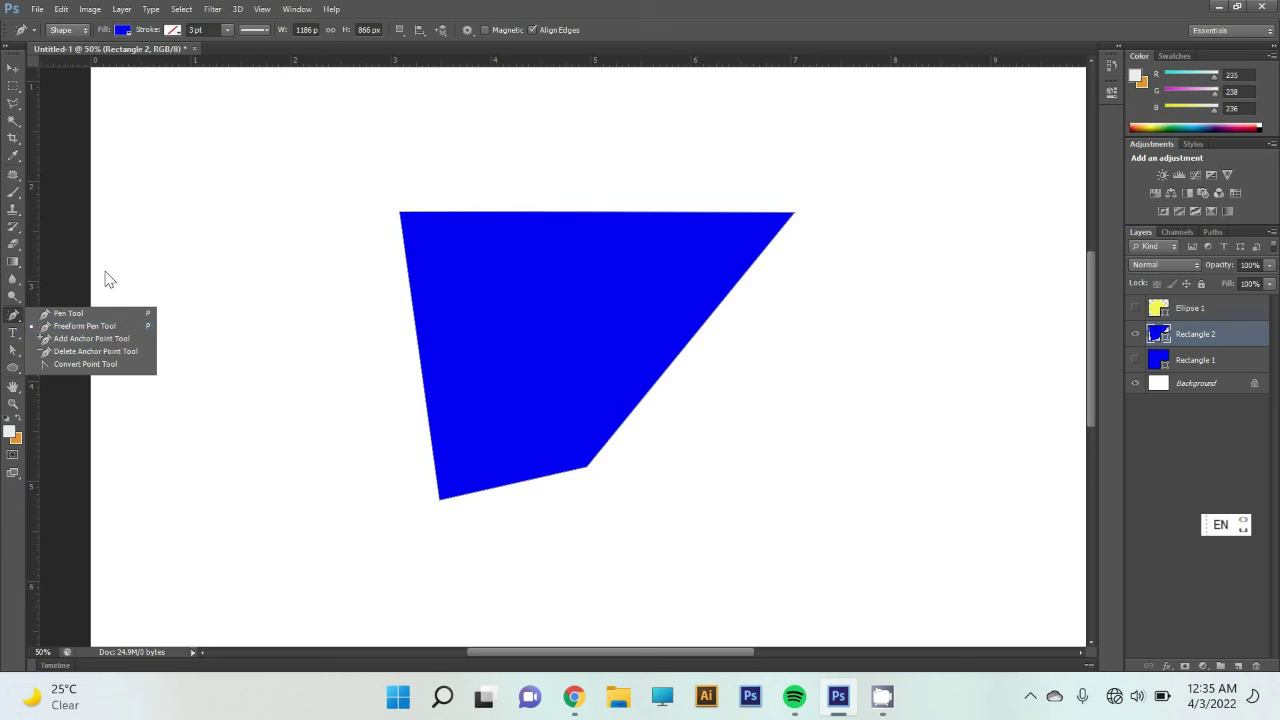
pyautogui.click(72, 340)
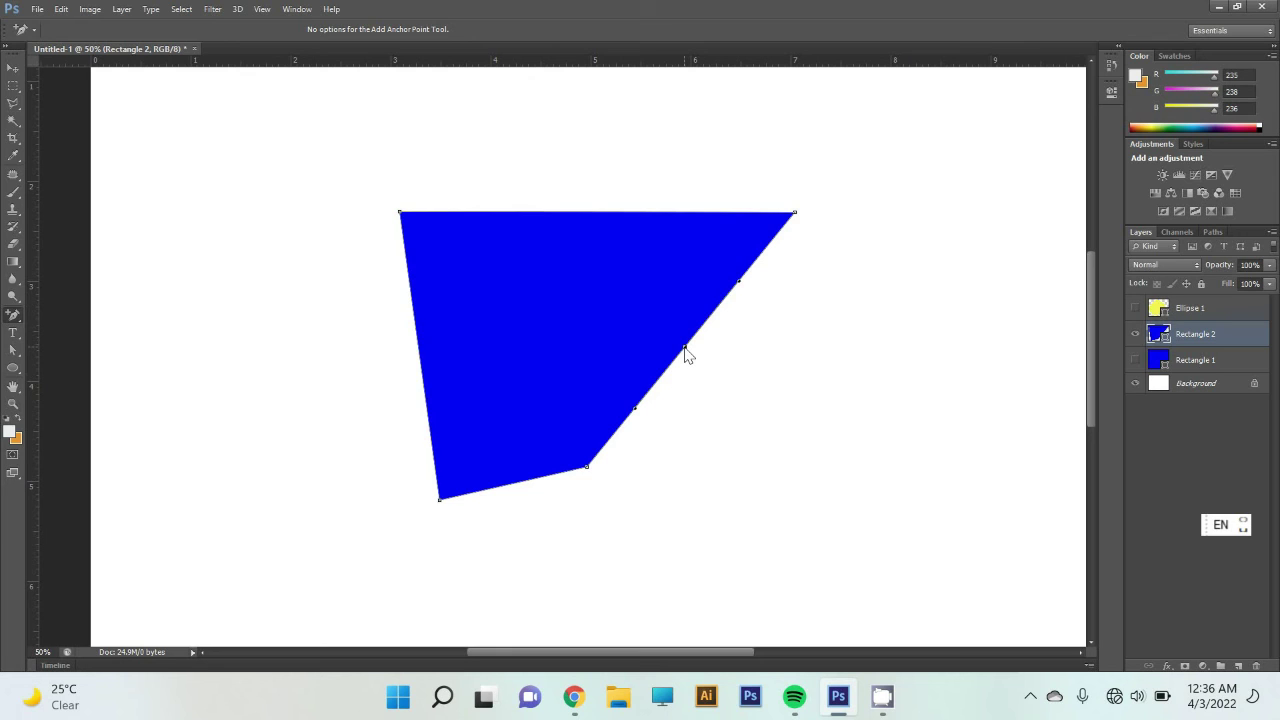
pyautogui.click(14, 352)
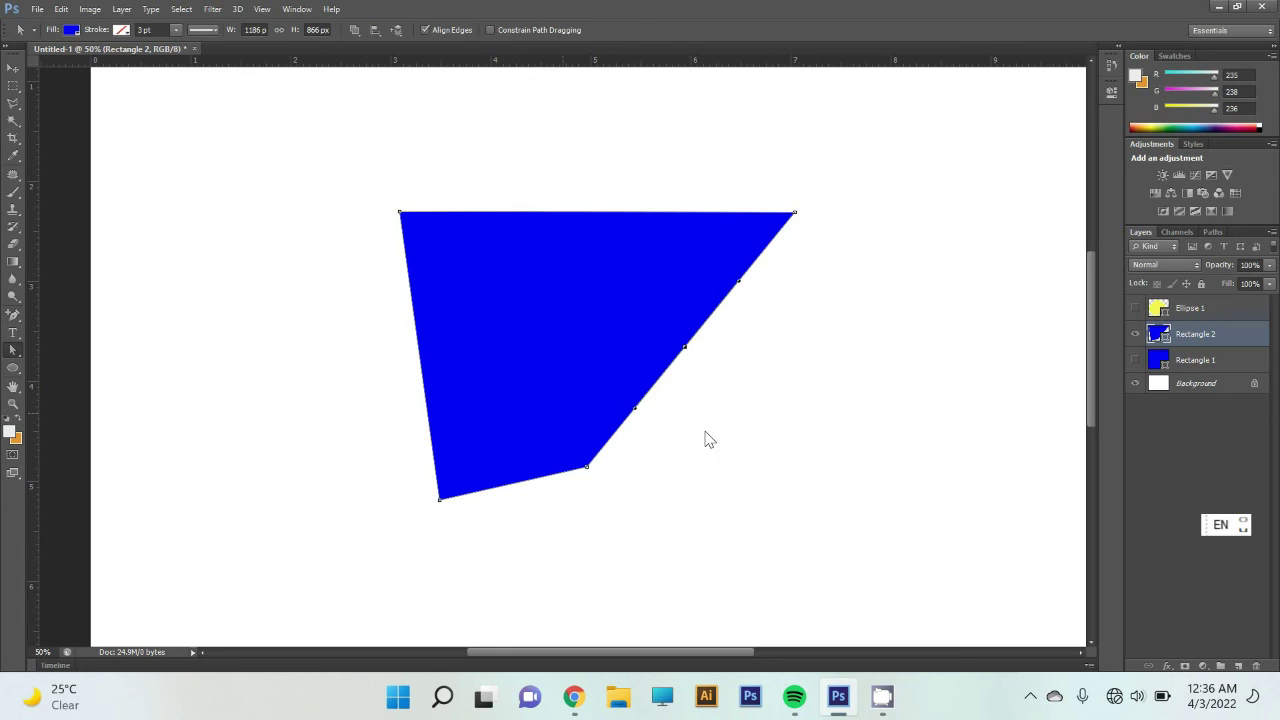
pyautogui.moveTo(684, 347); pyautogui.dragTo(831, 372)
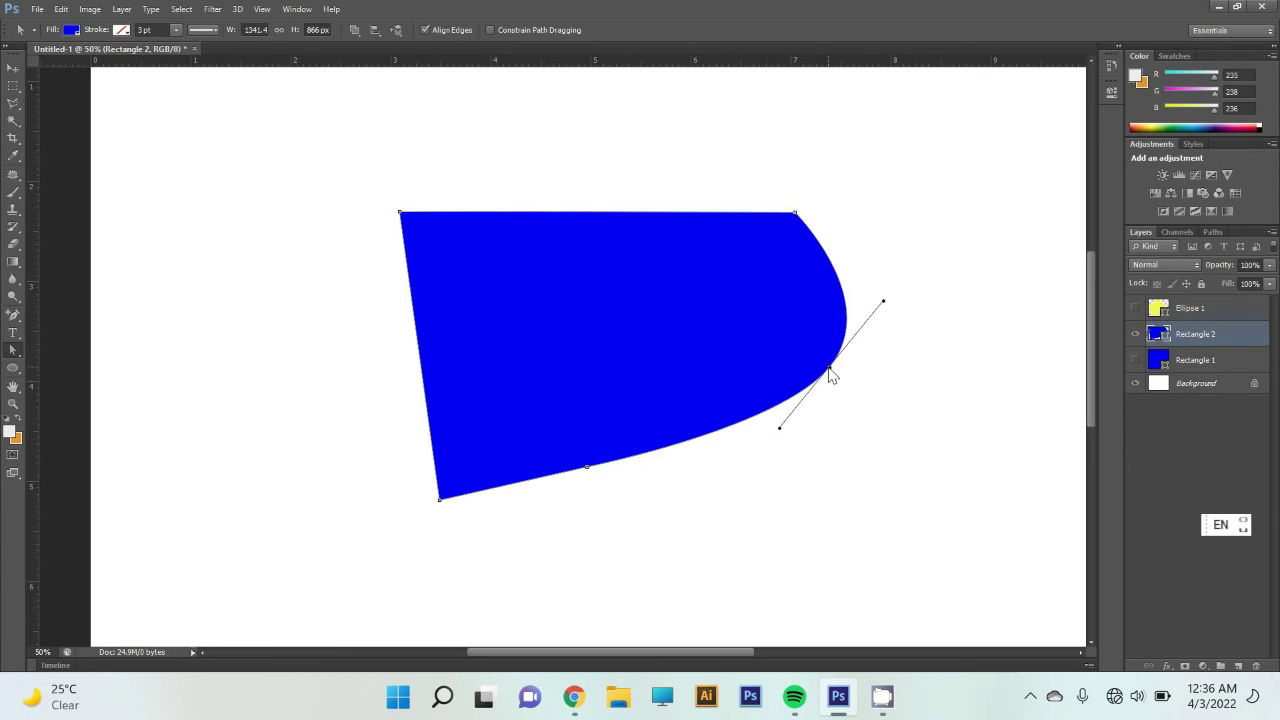
# Try fully converting the bulge's anchor point to a corner with the Convert Point Tool, and retract only its lower direction handle.
pyautogui.moveTo(13, 352); pyautogui.dragTo(72, 374)
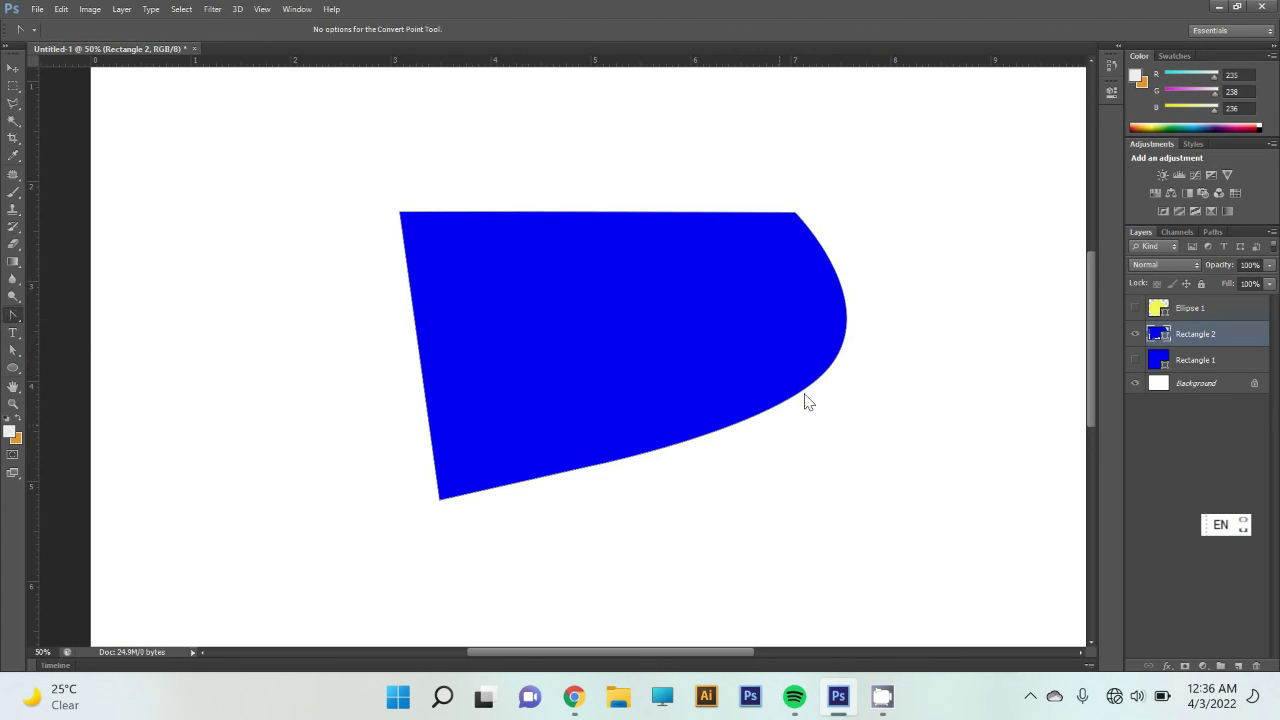
pyautogui.click(843, 360)
pyautogui.click(830, 367)
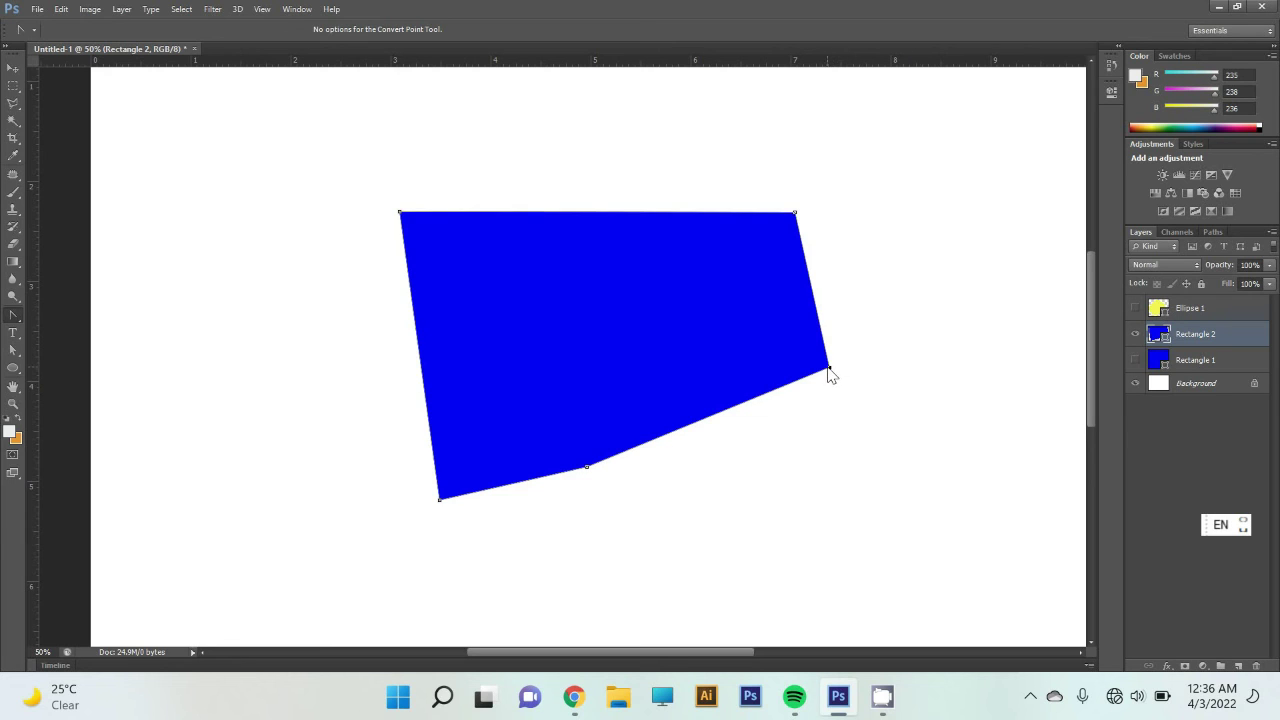
pyautogui.moveTo(828, 367); pyautogui.dragTo(883, 300)
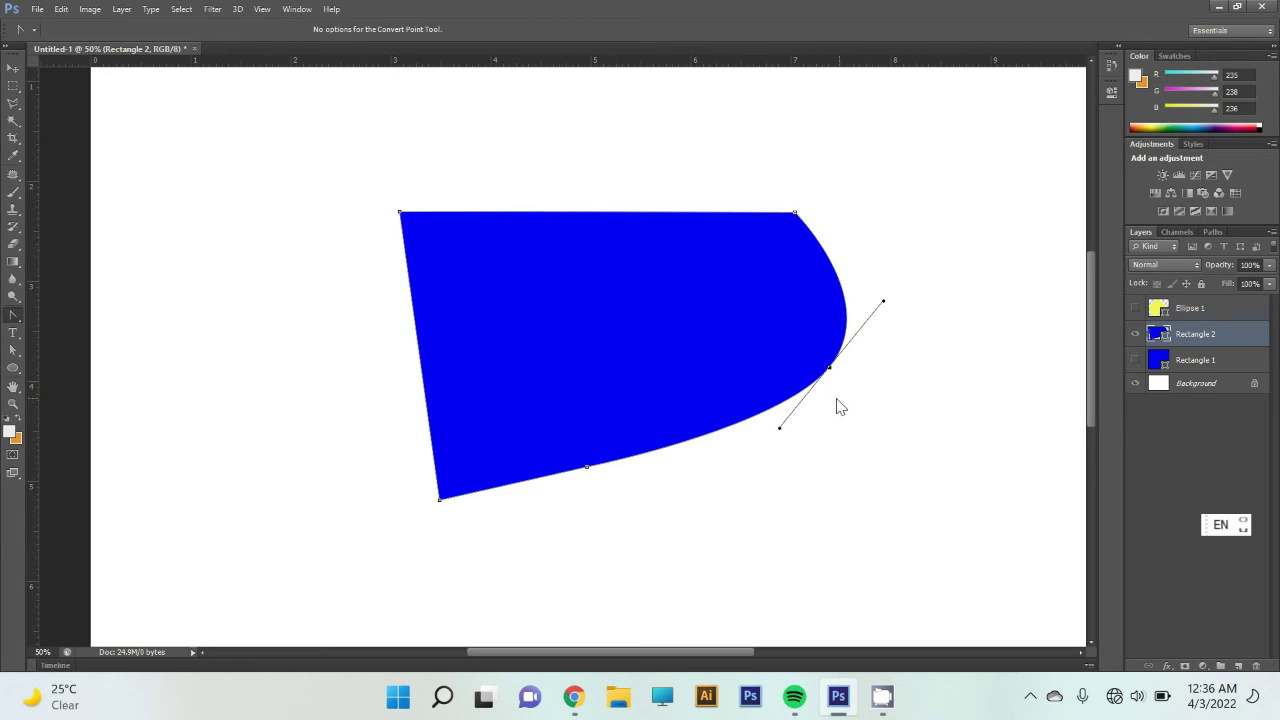
pyautogui.click(828, 367)
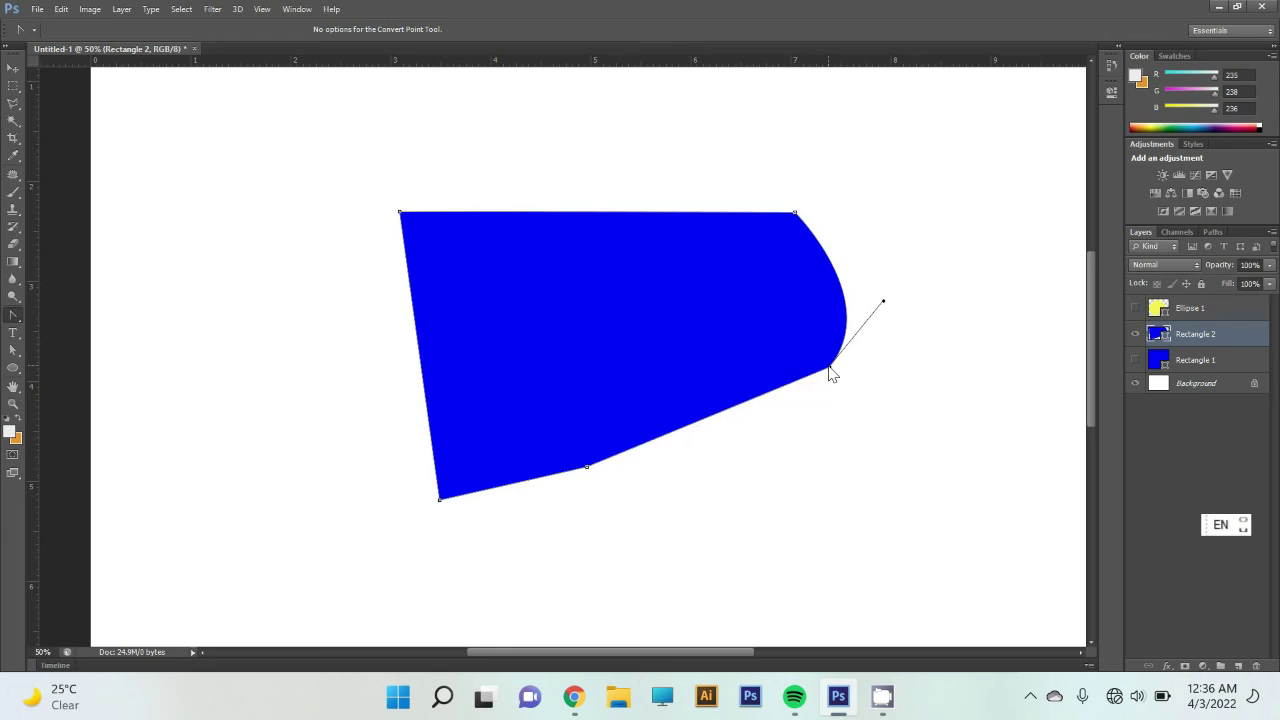